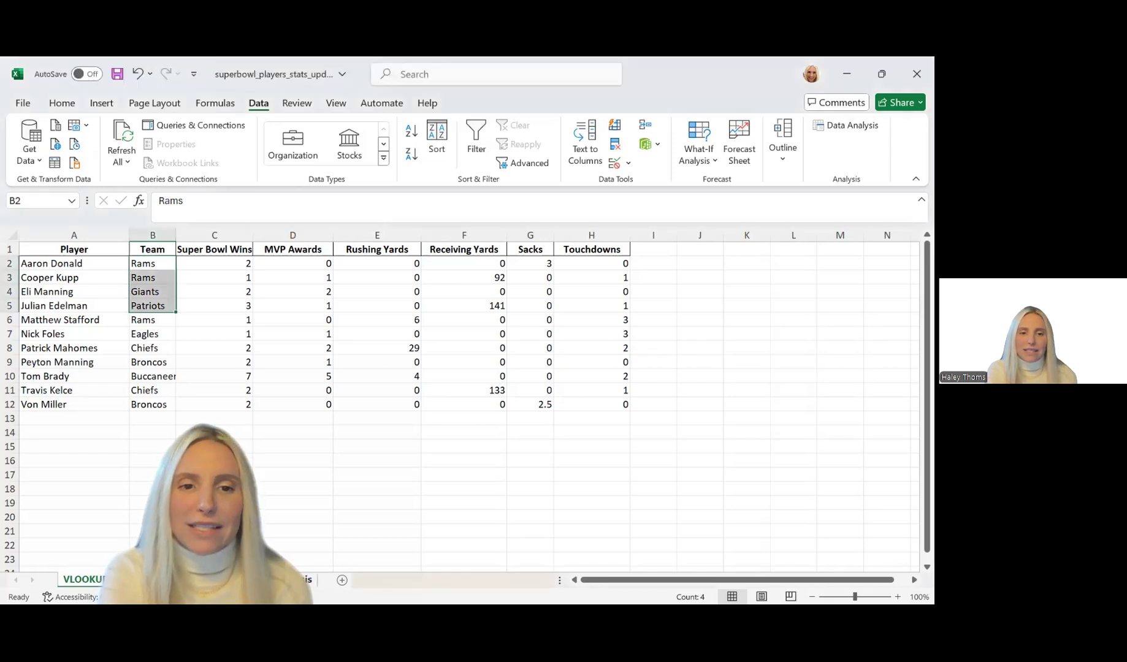
# Step: Widen column B on the second sheet so that the Team Name header fits
pyautogui.click(295, 580)
pyautogui.click(223, 391)
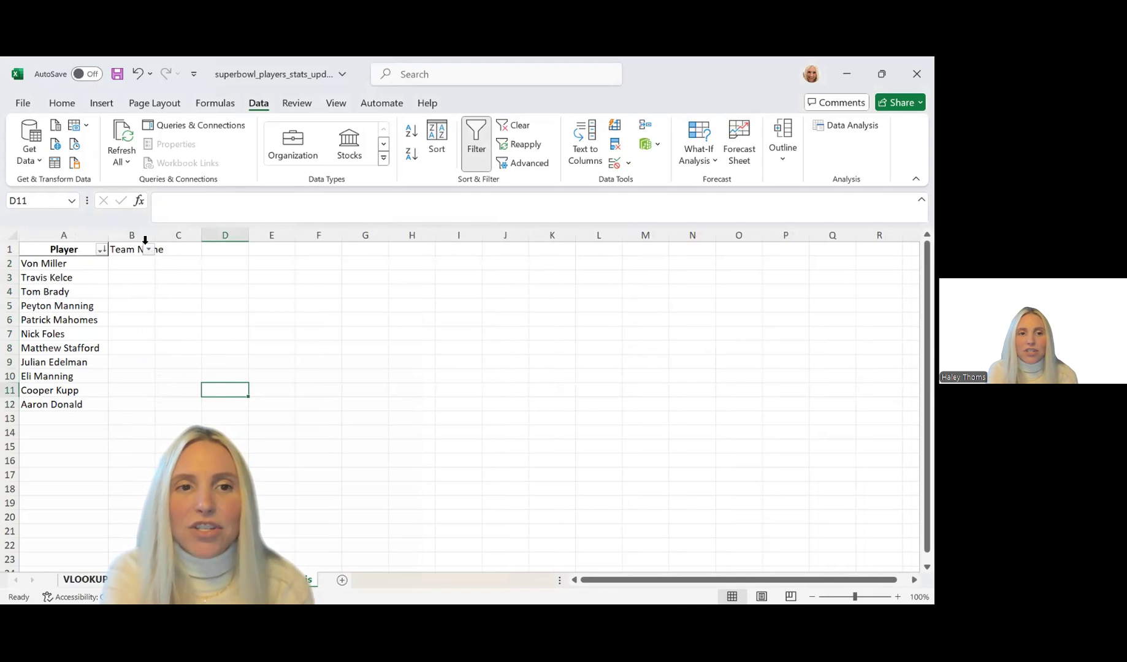
pyautogui.moveTo(162, 236); pyautogui.dragTo(200, 236)
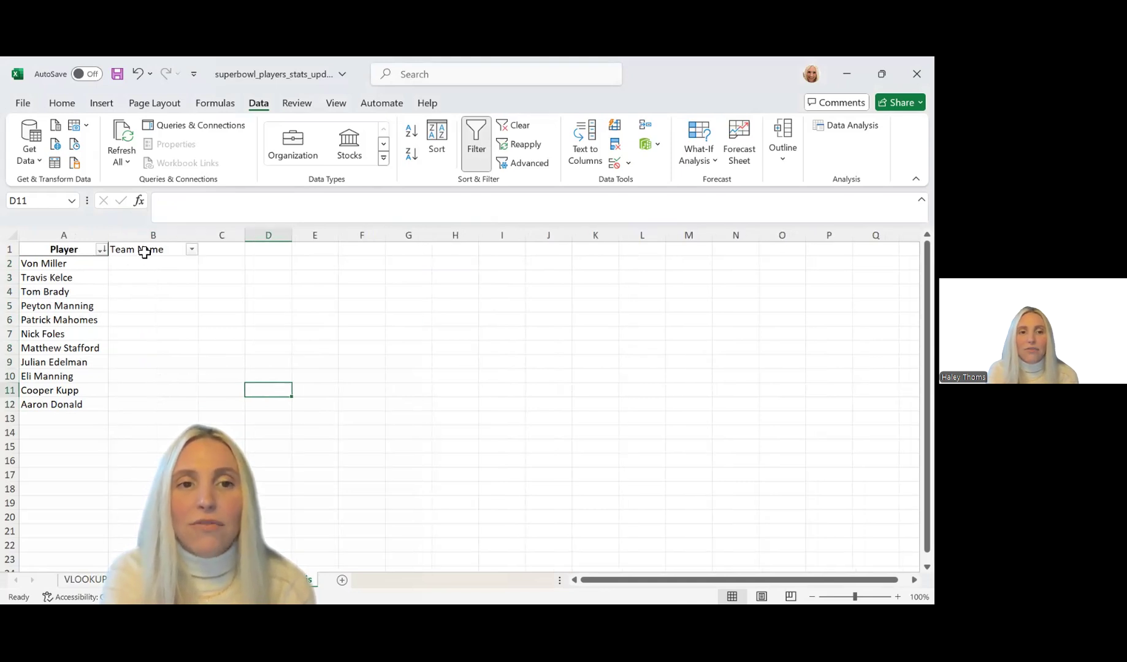
pyautogui.click(145, 251)
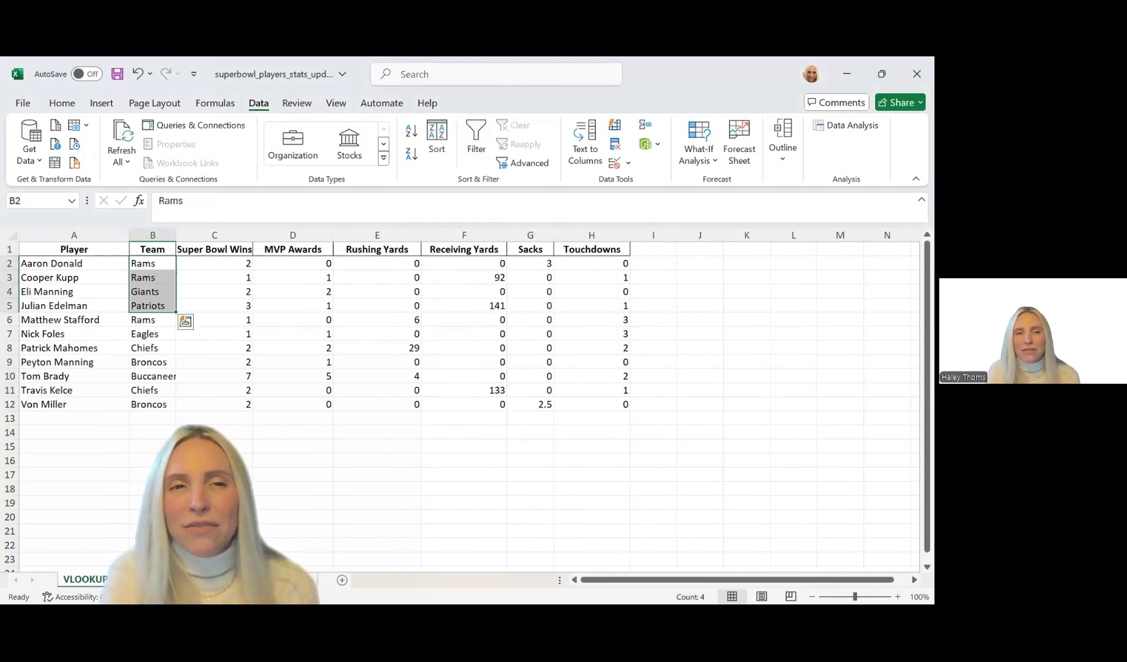
# Step: Compare the Player column and its order on the VLOOKUP sheet with the player list on the second sheet
pyautogui.click(144, 266)
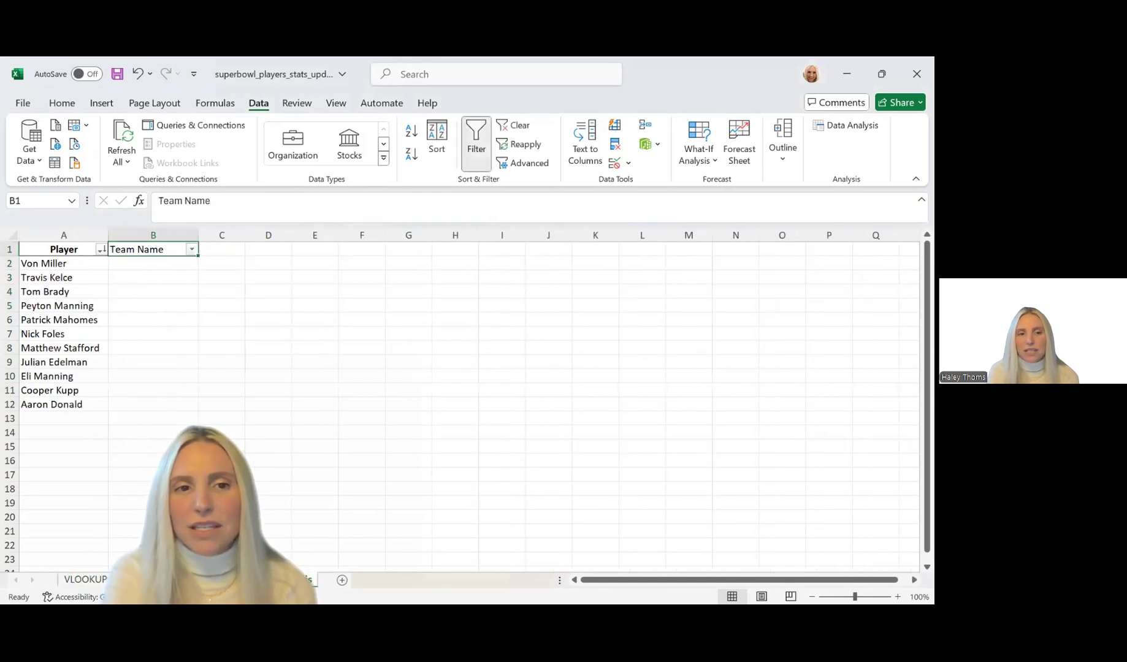
pyautogui.click(92, 579)
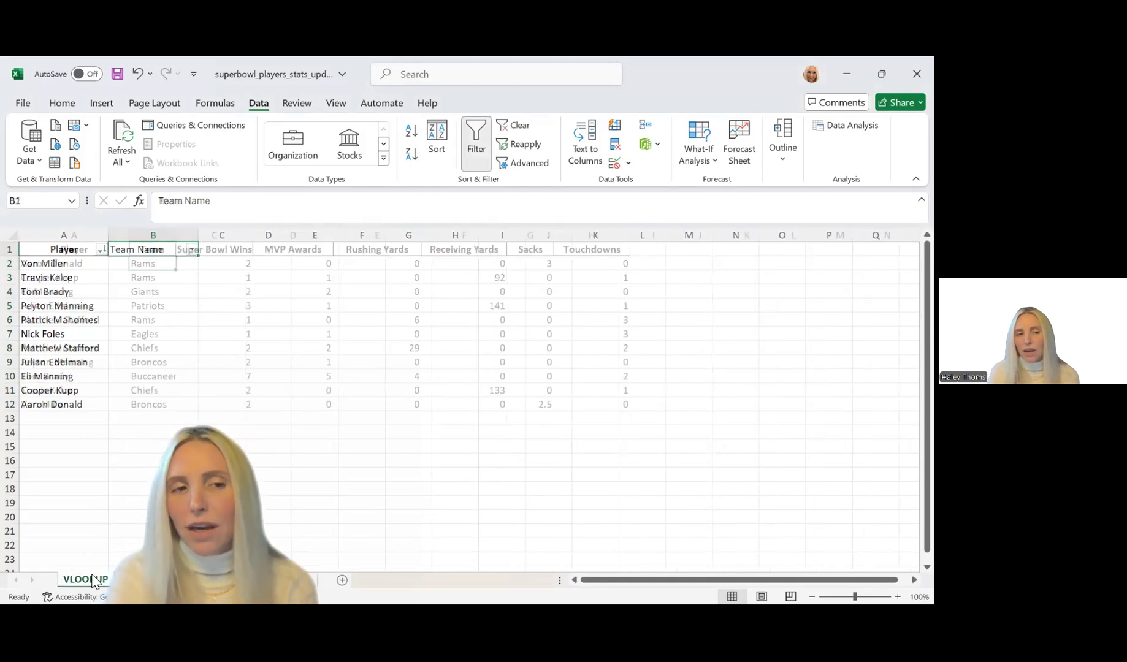
pyautogui.moveTo(84, 263); pyautogui.dragTo(90, 404)
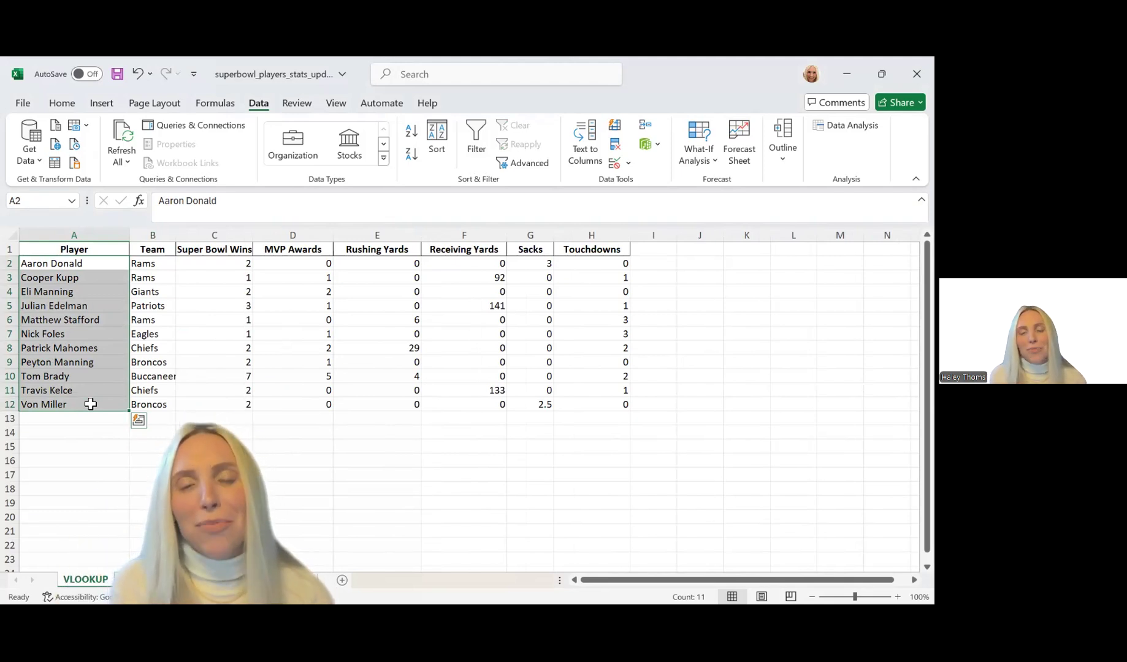
pyautogui.click(52, 267)
pyautogui.click(56, 294)
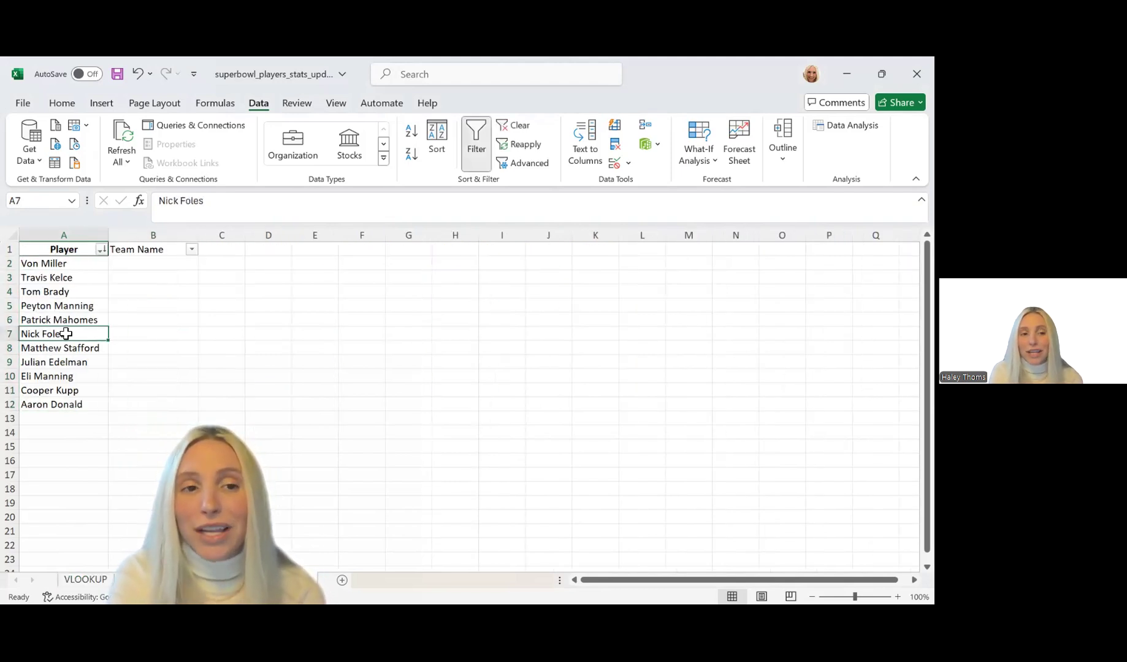
pyautogui.click(60, 280)
pyautogui.click(55, 263)
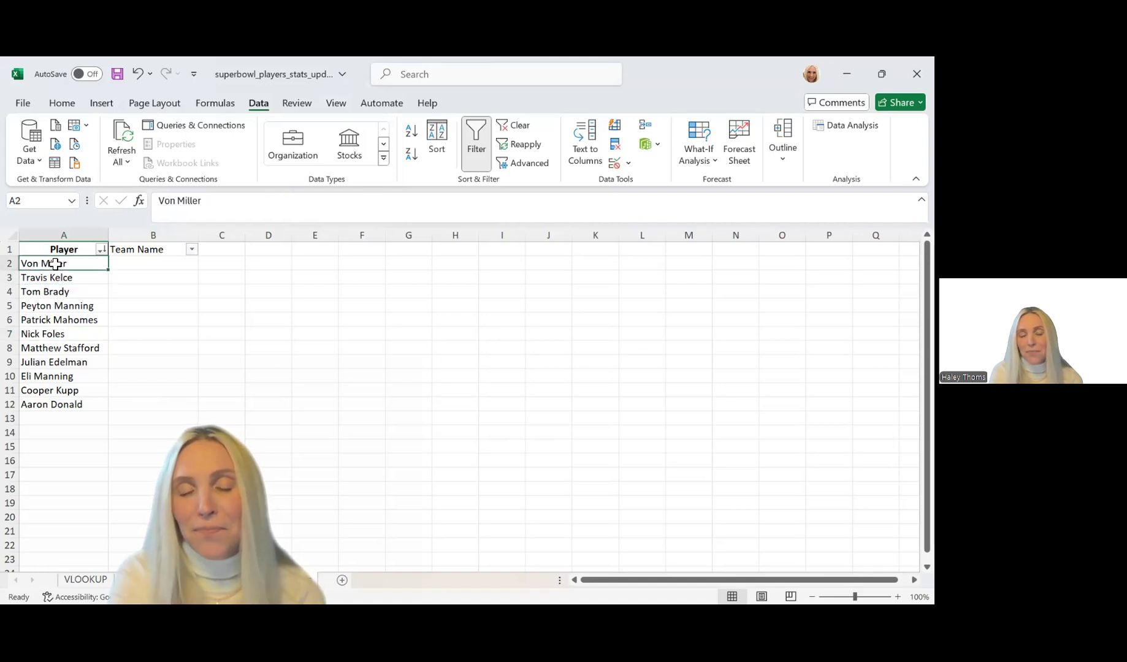
# Step: Start a VLOOKUP formula in B2 under Team Name, with player cell A2 as the lookup value
pyautogui.click(130, 264)
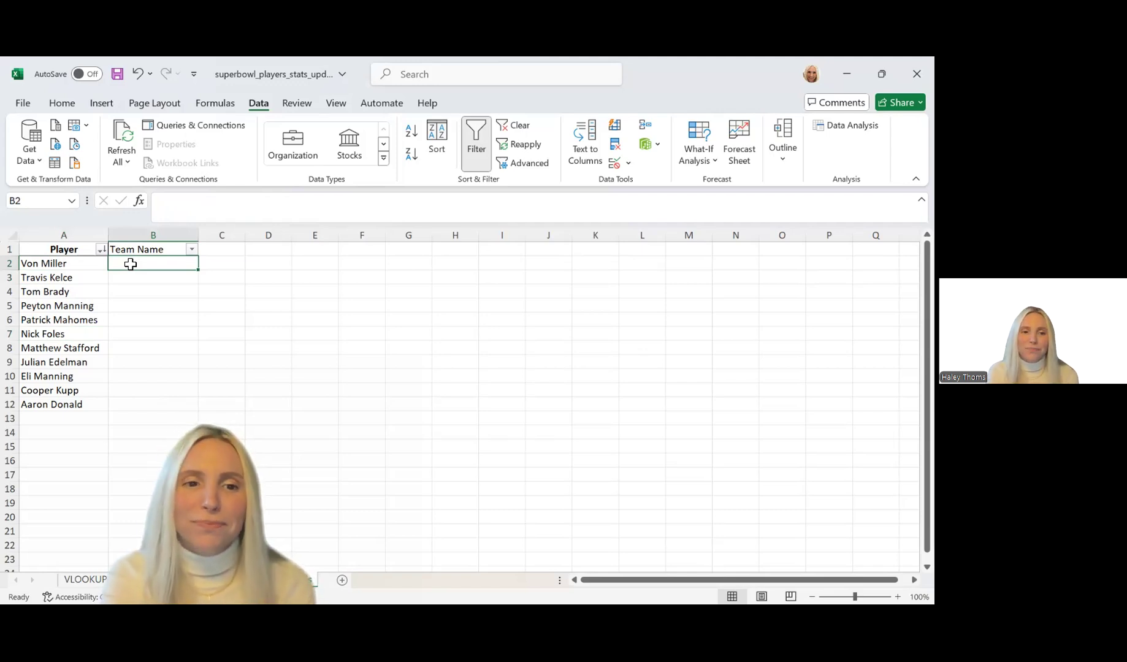
pyautogui.click(90, 581)
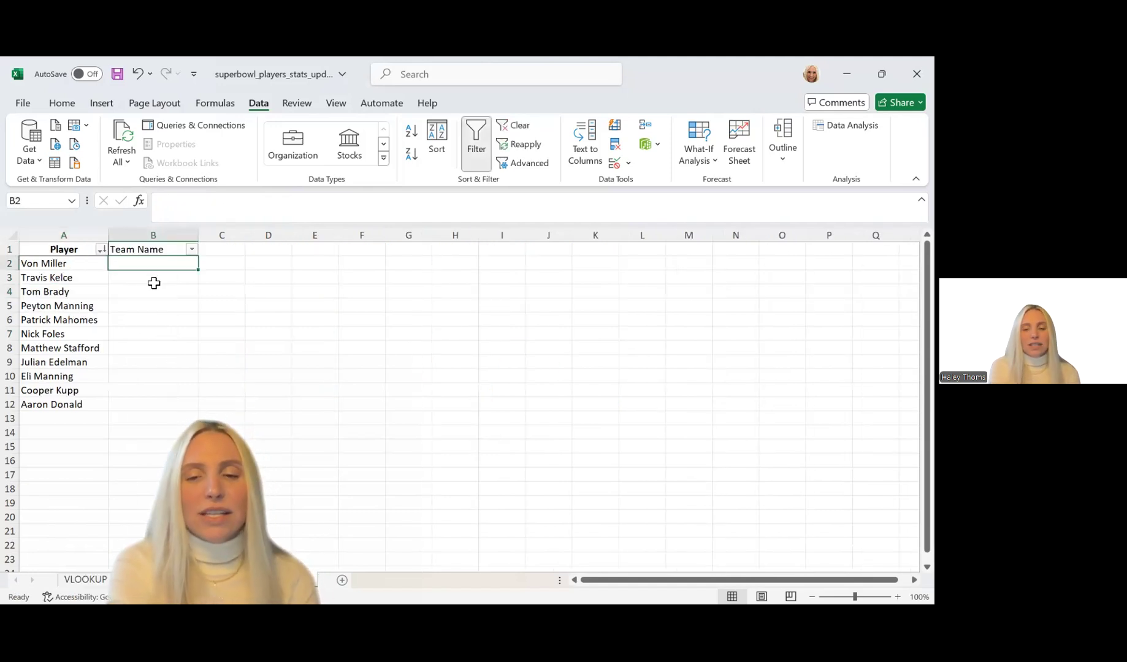
pyautogui.write('=')
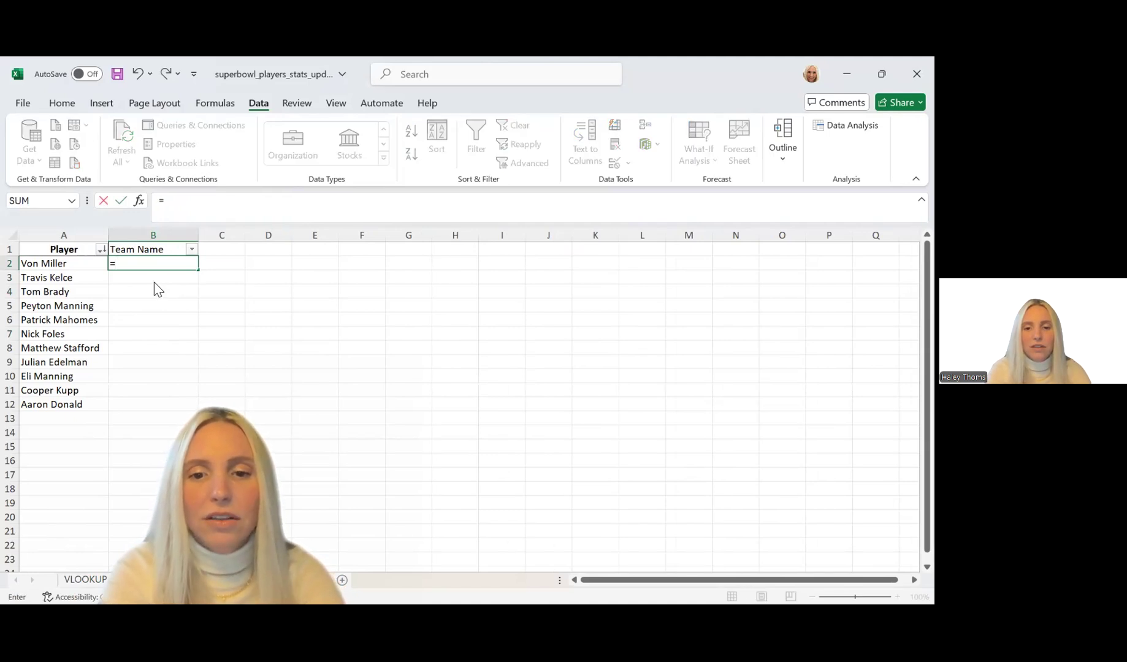
pyautogui.write('Vlookup')
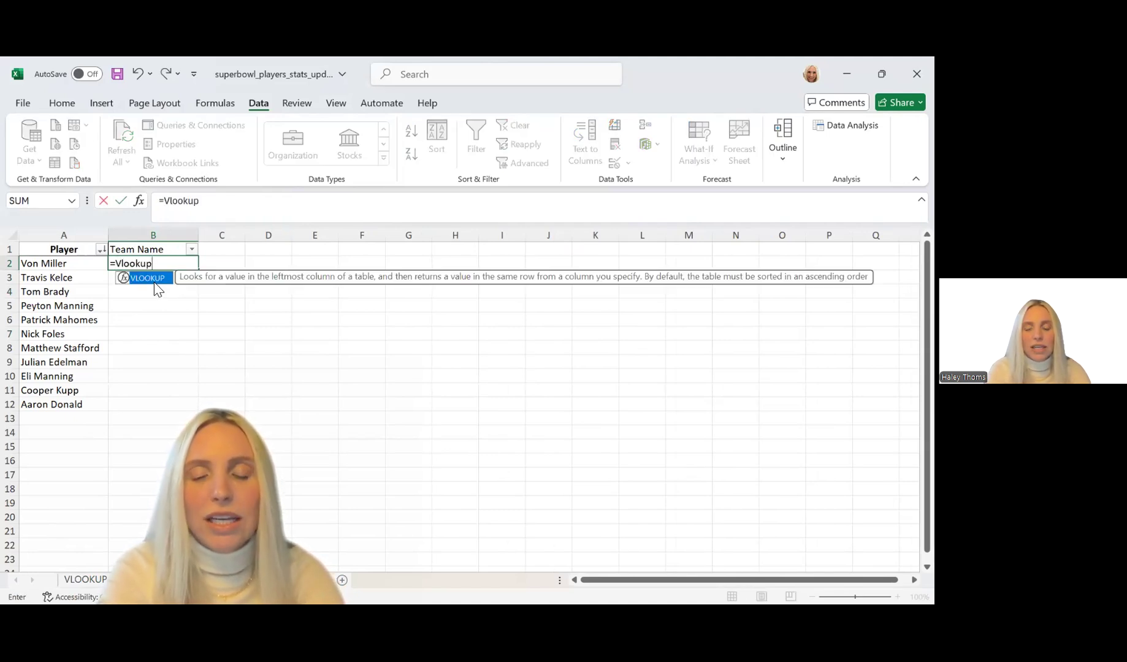
pyautogui.write('(')
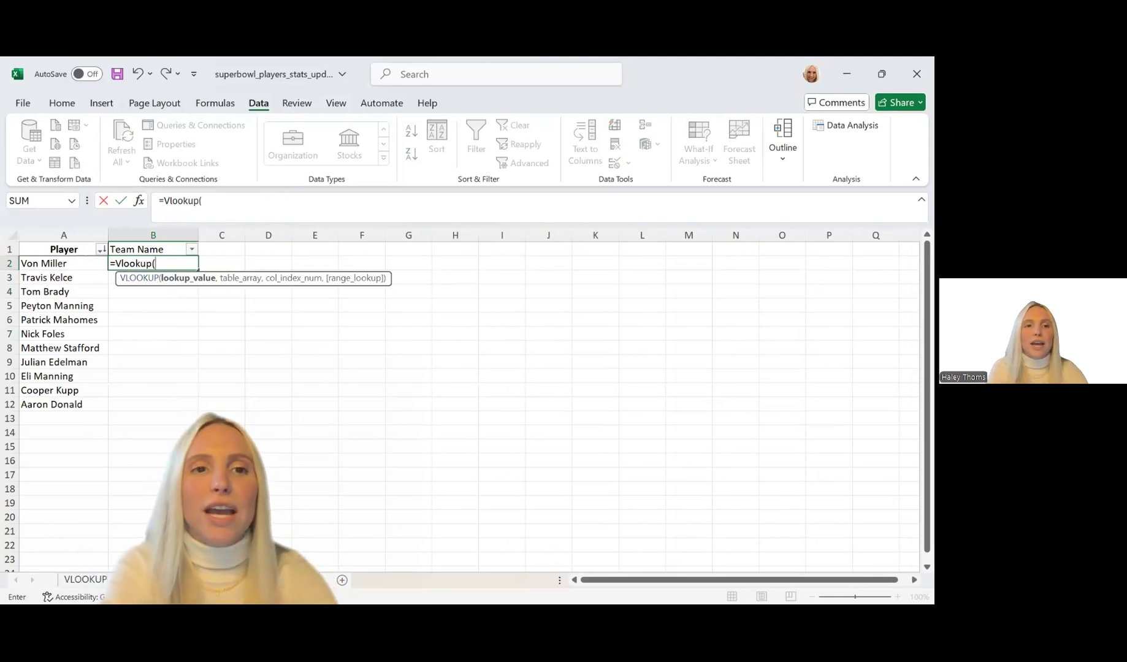
pyautogui.click(77, 268)
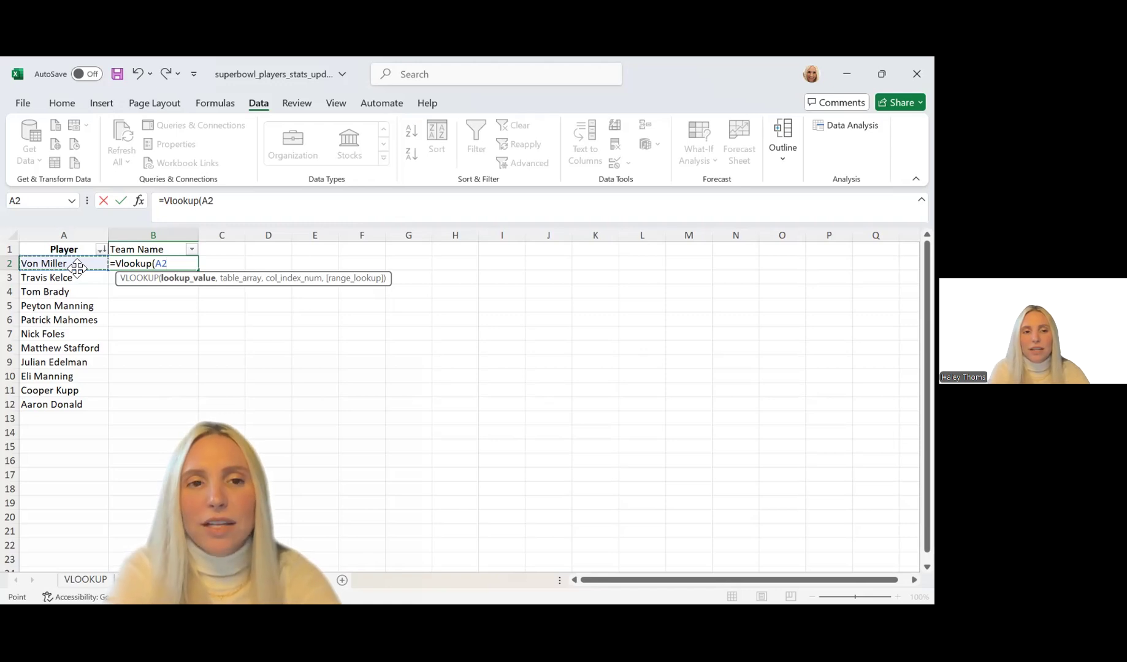
pyautogui.write(',')
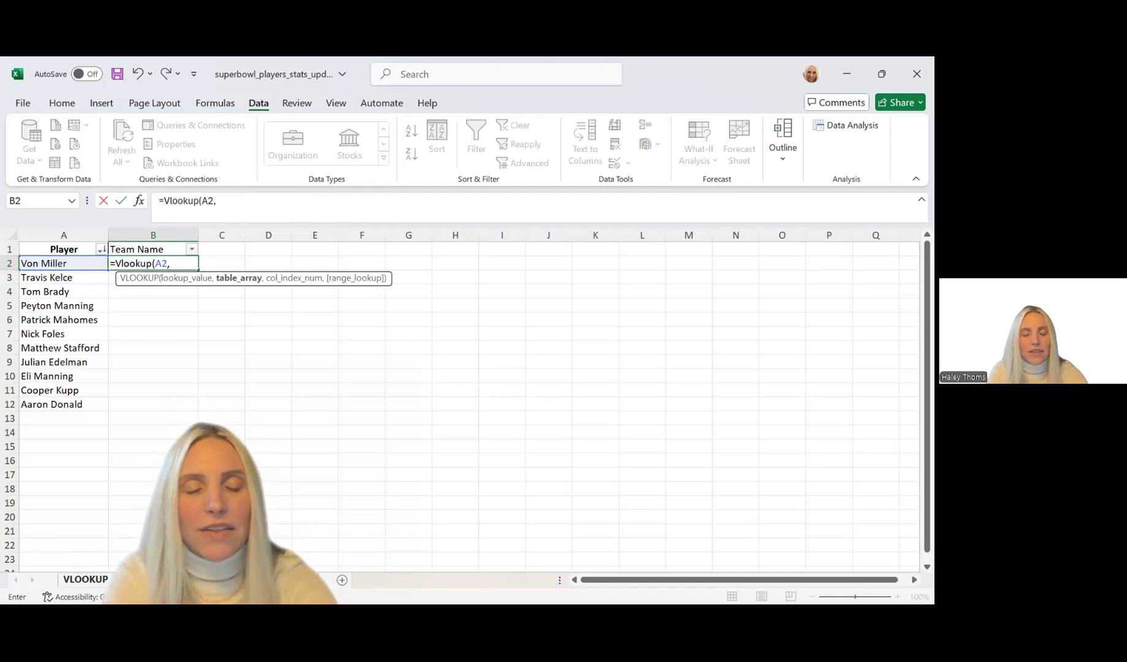
# Step: Set the formula's table array to columns A:B of the VLOOKUP sheet
pyautogui.click(146, 580)
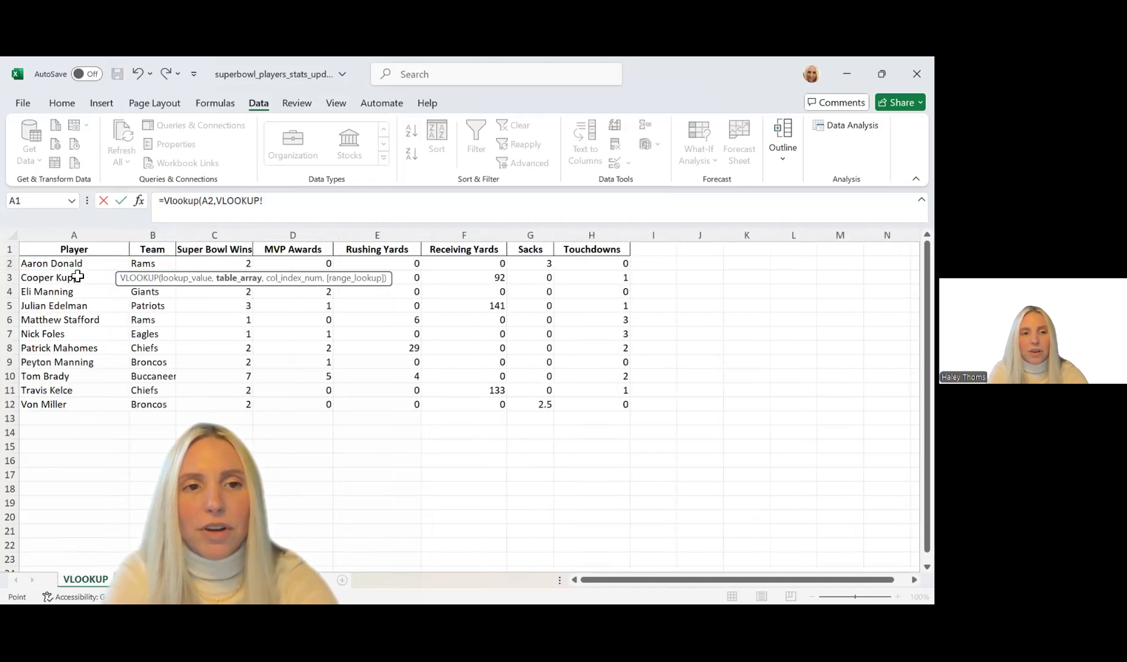
pyautogui.click(74, 235)
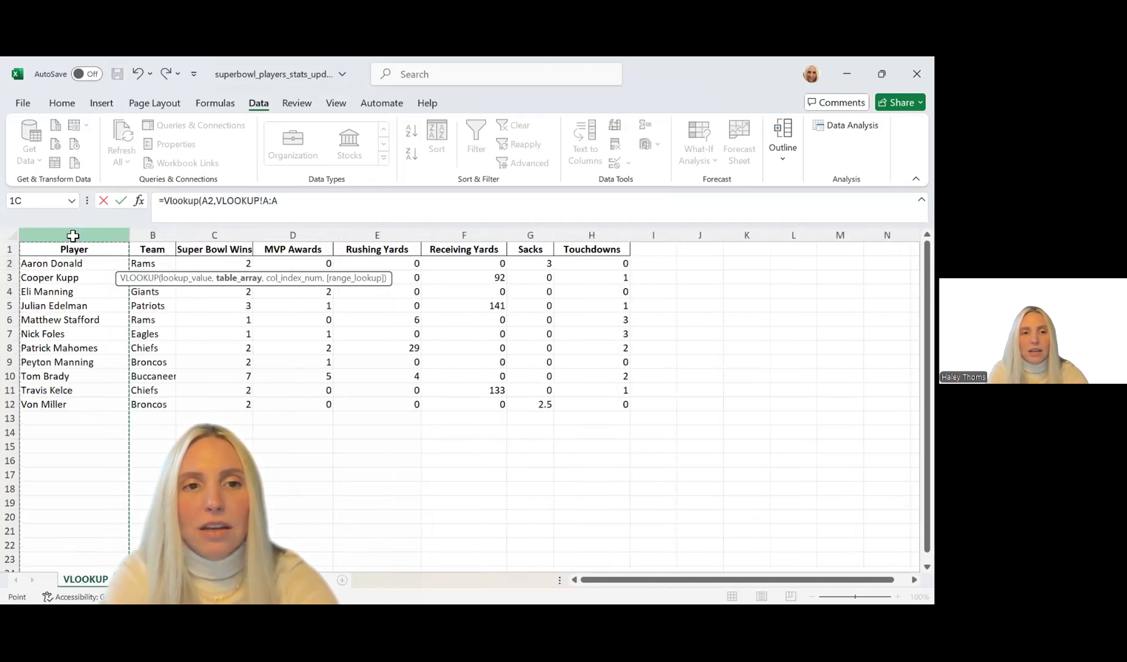
pyautogui.moveTo(168, 229); pyautogui.dragTo(160, 229)
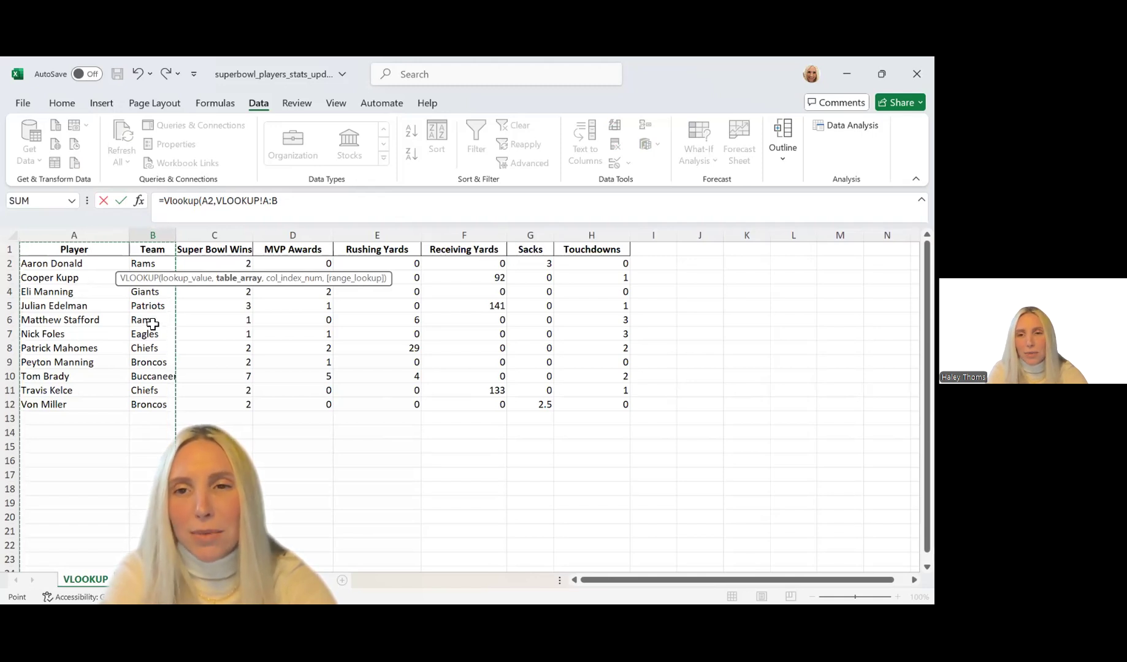
pyautogui.moveTo(101, 236); pyautogui.dragTo(151, 233)
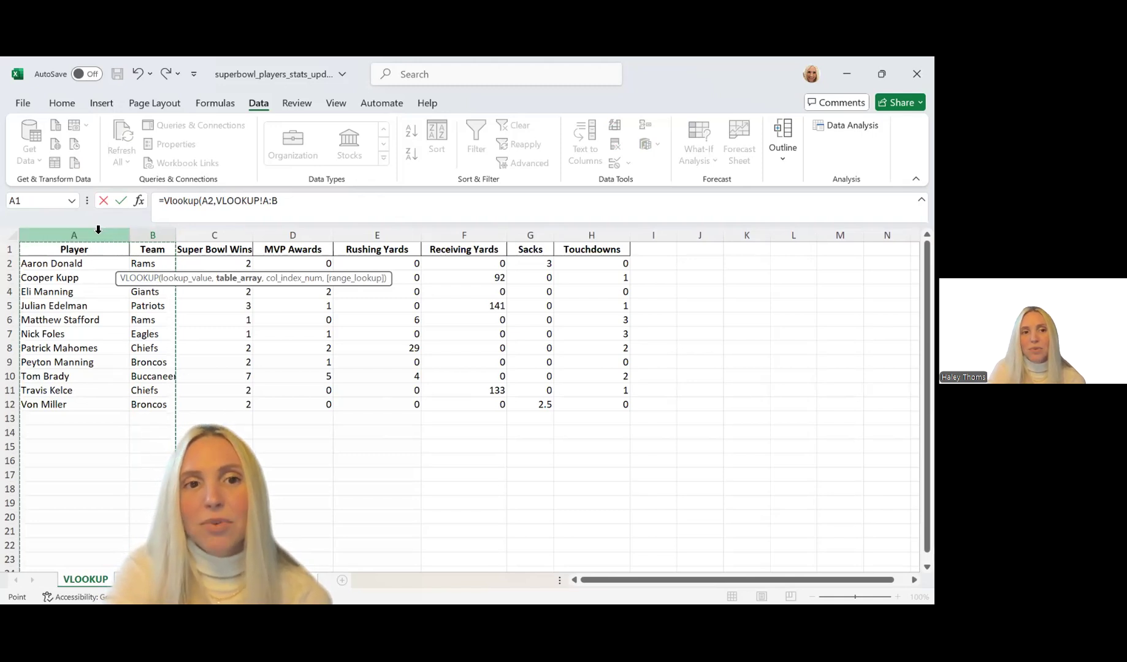
pyautogui.moveTo(99, 229); pyautogui.dragTo(175, 237)
pyautogui.moveTo(286, 239); pyautogui.dragTo(288, 239)
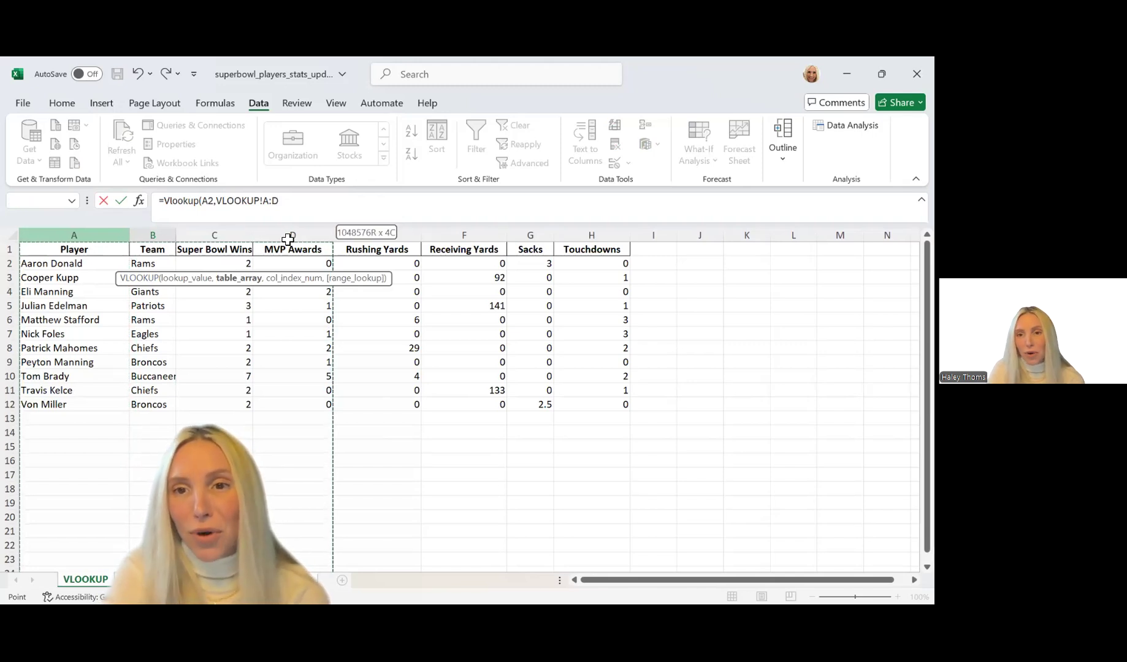
pyautogui.moveTo(288, 240); pyautogui.dragTo(141, 233)
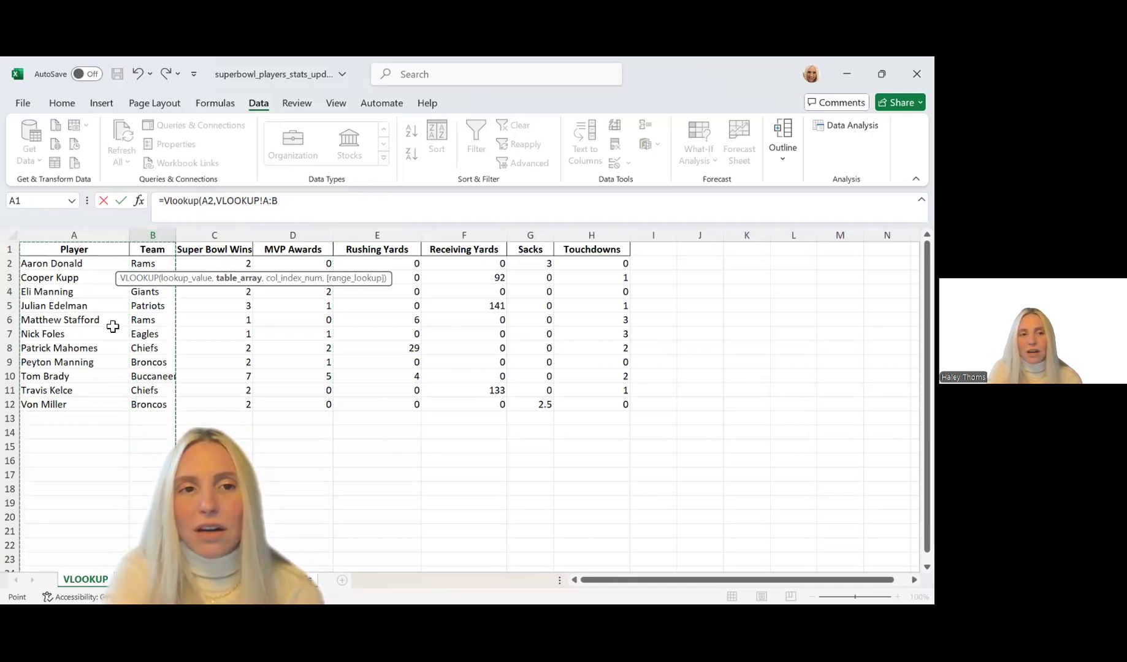
# Step: Complete the formula with column index 2 and FALSE for an exact match
pyautogui.write(',2')
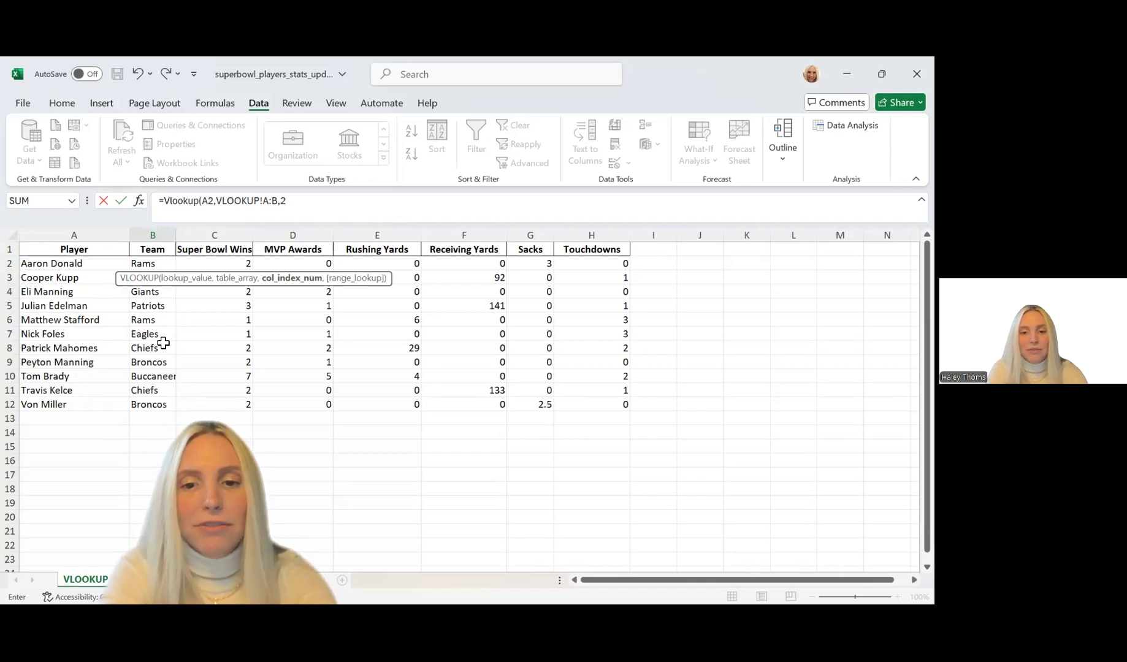
pyautogui.write(',false')
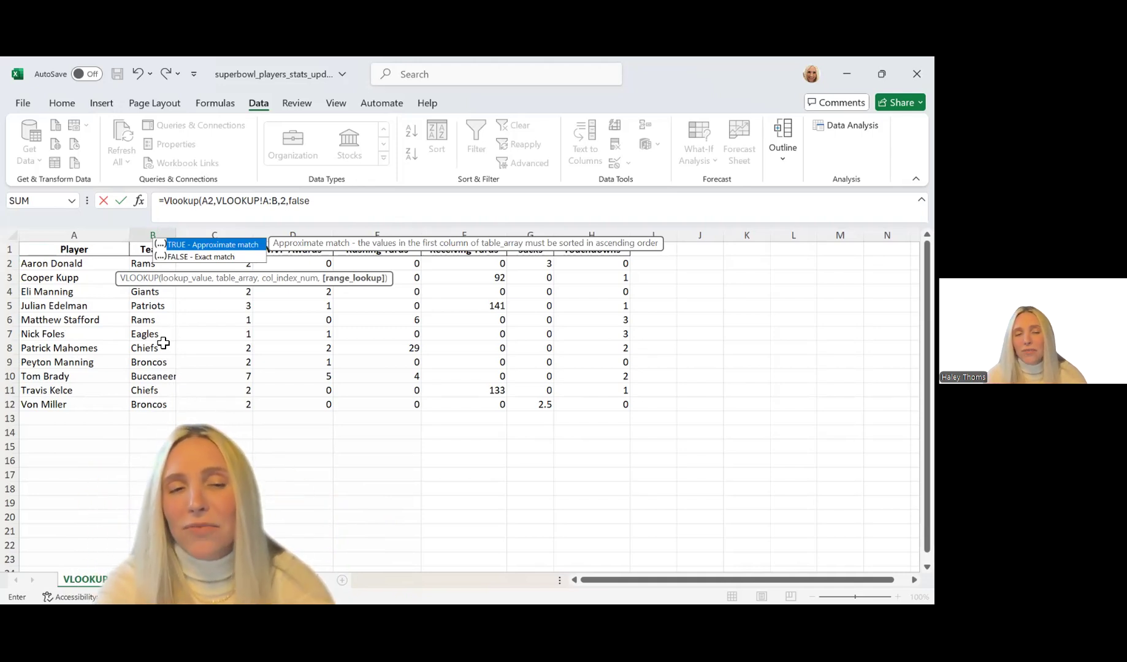
pyautogui.write(')')
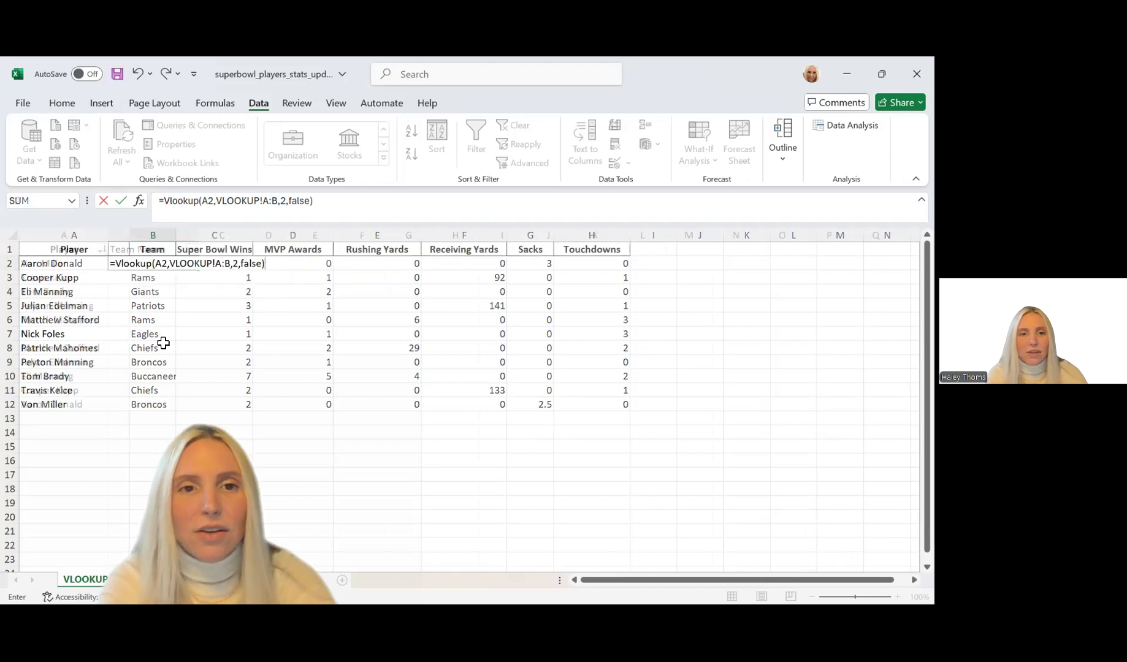
pyautogui.press('Return')
# Step: Fill the B2 team lookup formula down through B12 for all listed players
pyautogui.click(149, 267)
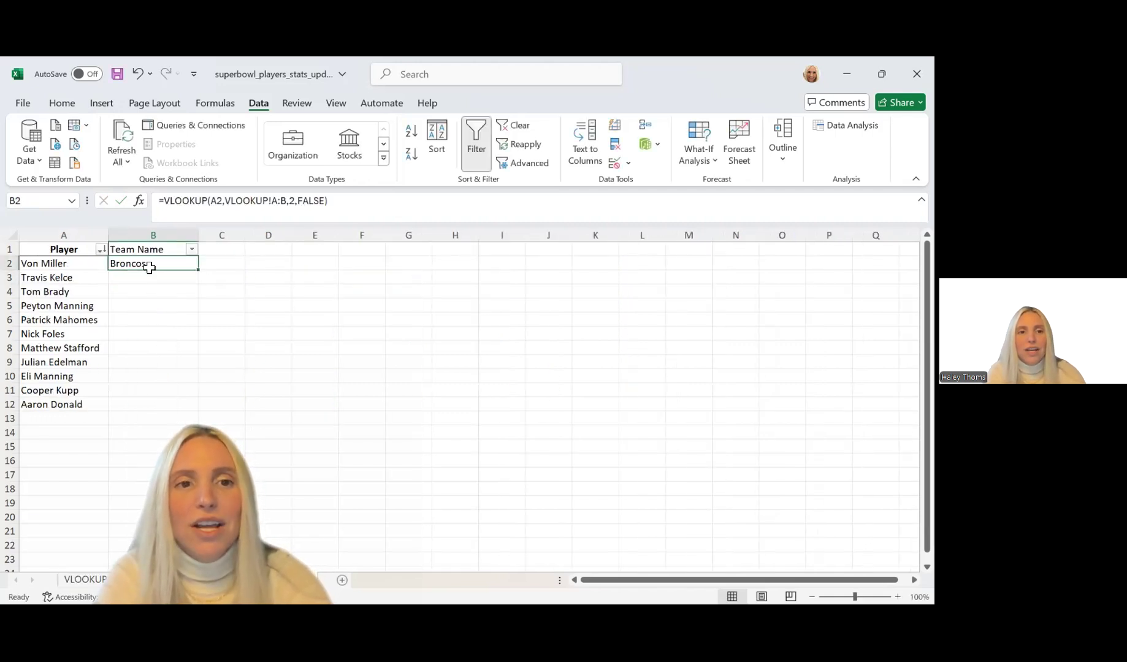
pyautogui.moveTo(202, 273); pyautogui.dragTo(195, 411)
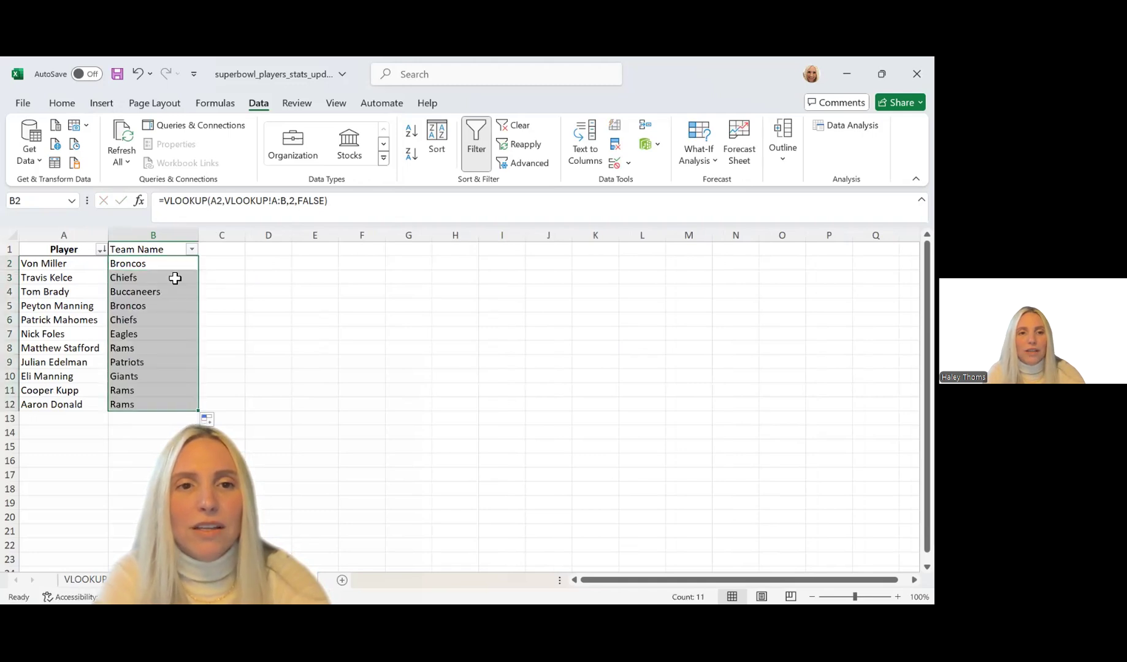
pyautogui.click(198, 268)
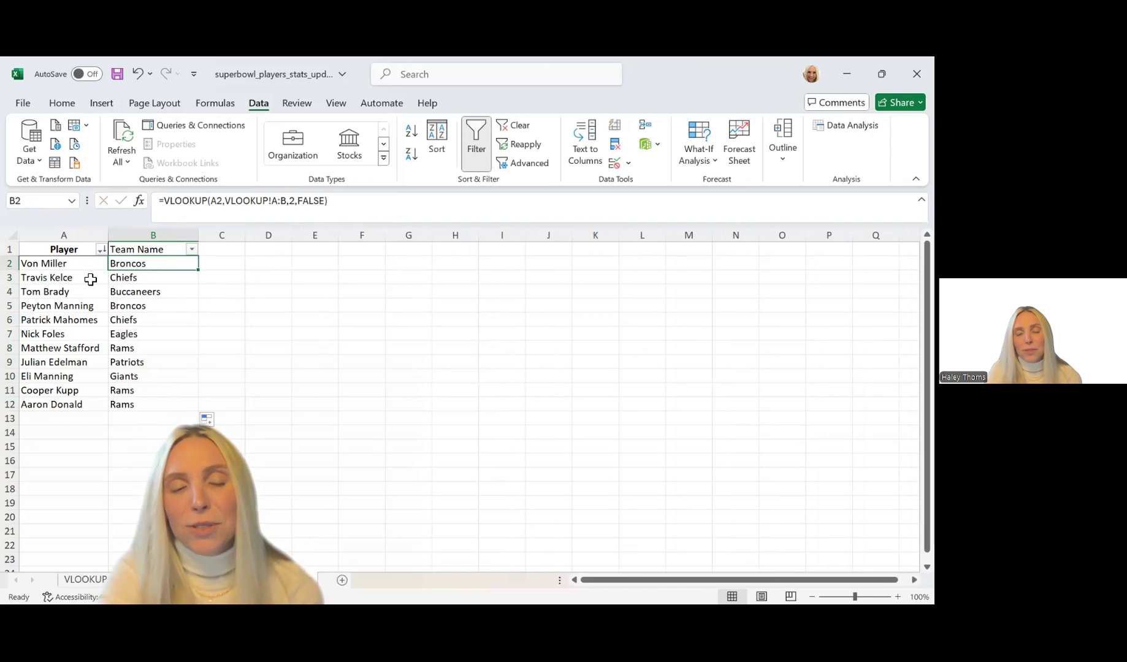
# Step: Check the looked-up team names against the Team column on the VLOOKUP sheet and look at its Super Bowl Wins column
pyautogui.click(84, 581)
pyautogui.moveTo(146, 270); pyautogui.dragTo(153, 393)
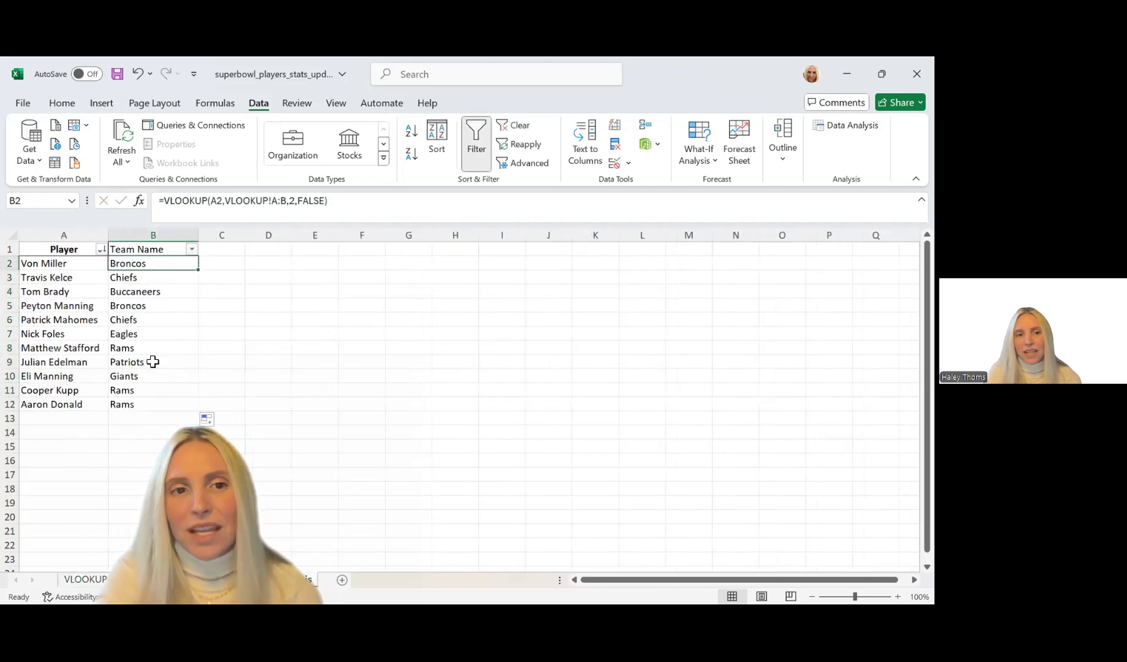
pyautogui.click(151, 362)
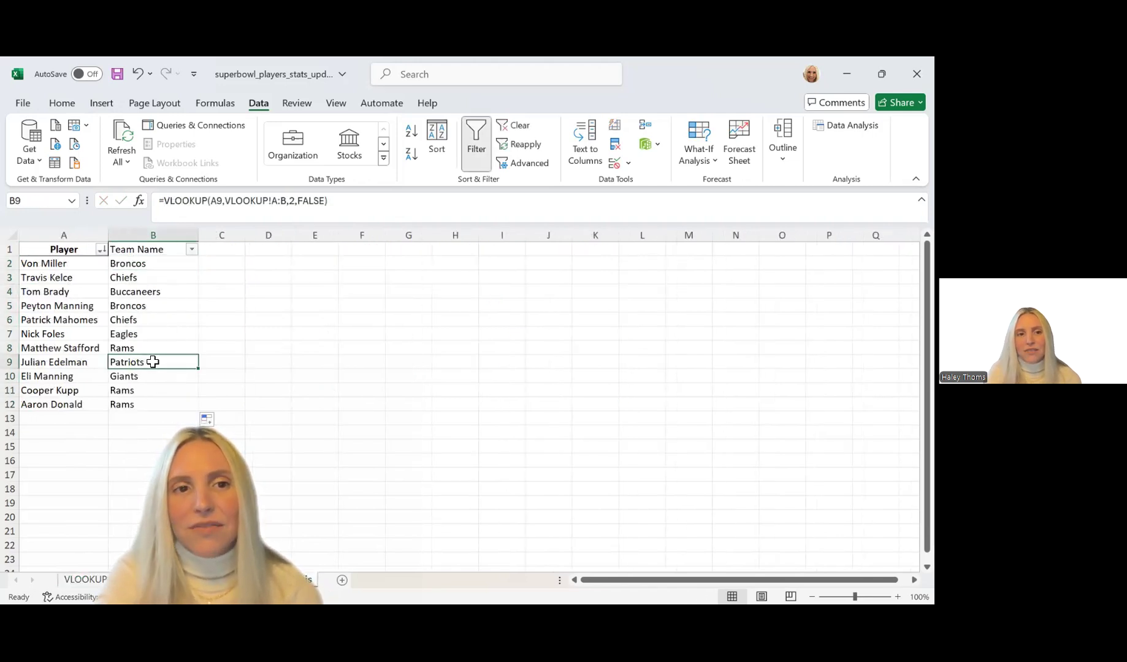
pyautogui.click(69, 305)
pyautogui.click(126, 278)
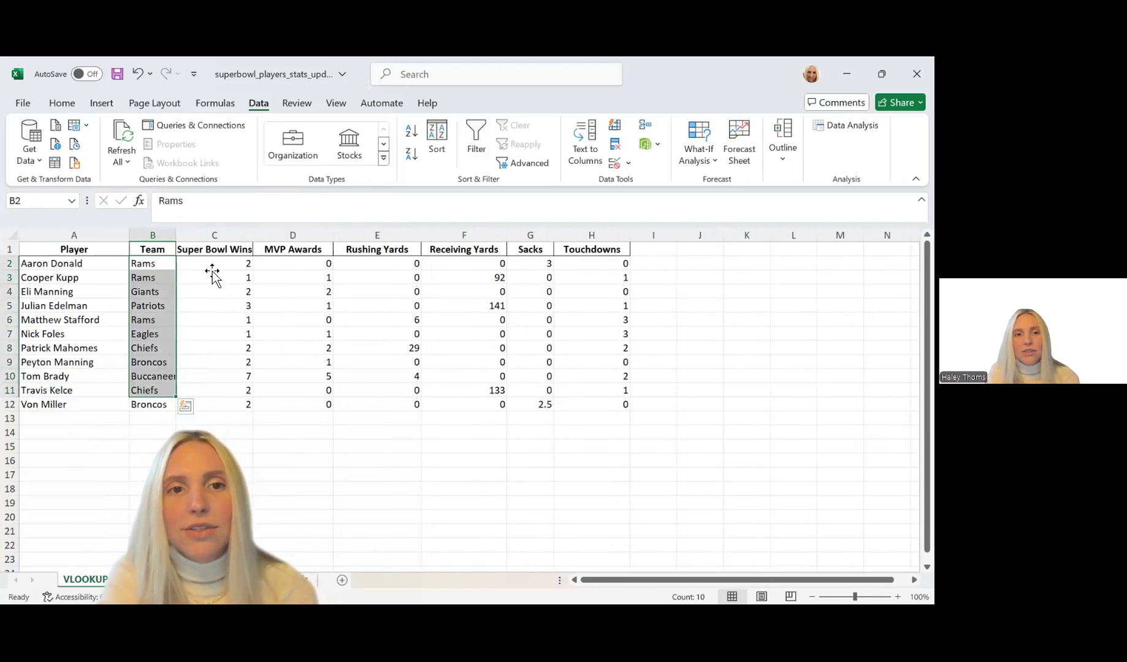
pyautogui.click(212, 265)
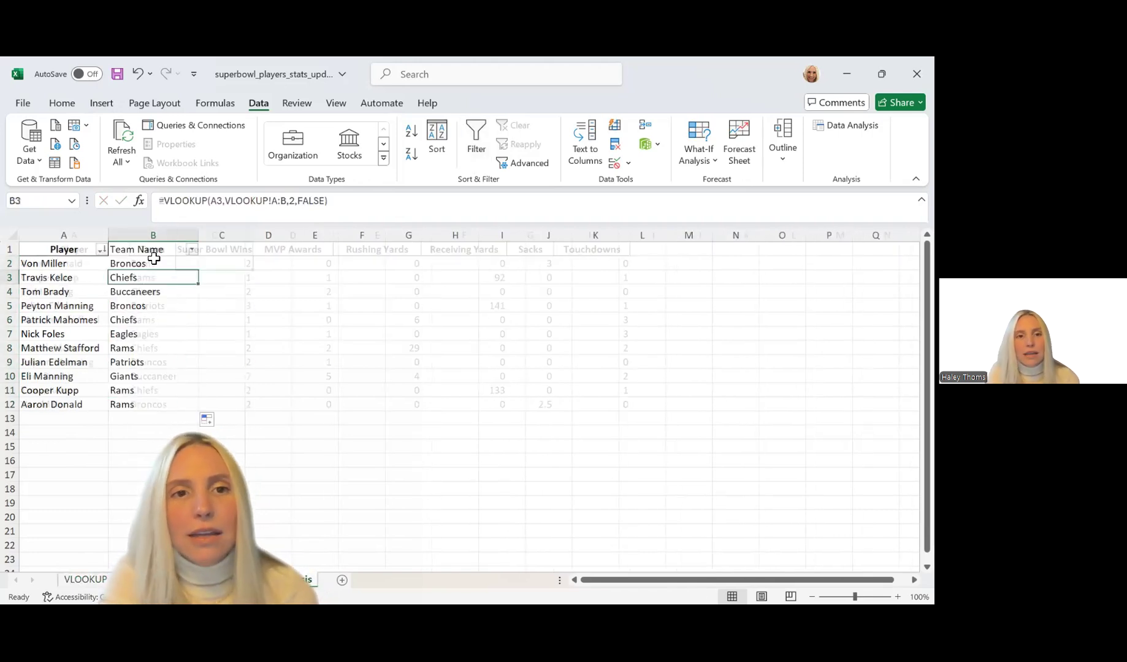
# Step: Change the header in B1 to "Super Bowl Wins"
pyautogui.click(158, 250)
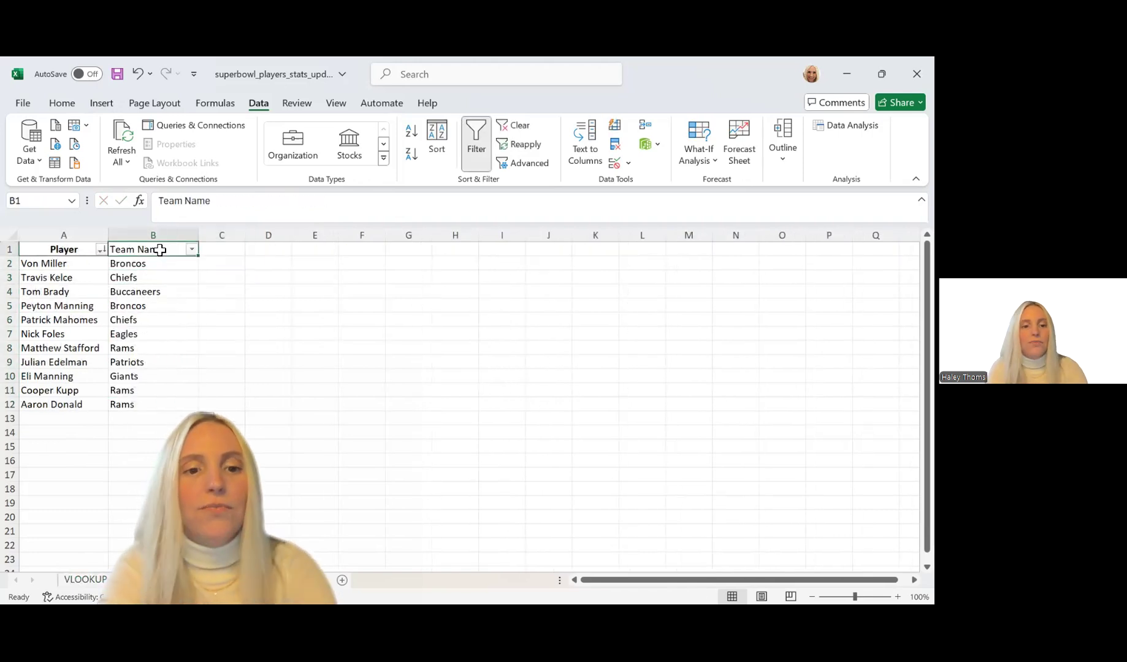
pyautogui.write('Super Bowl Wins')
pyautogui.click(237, 354)
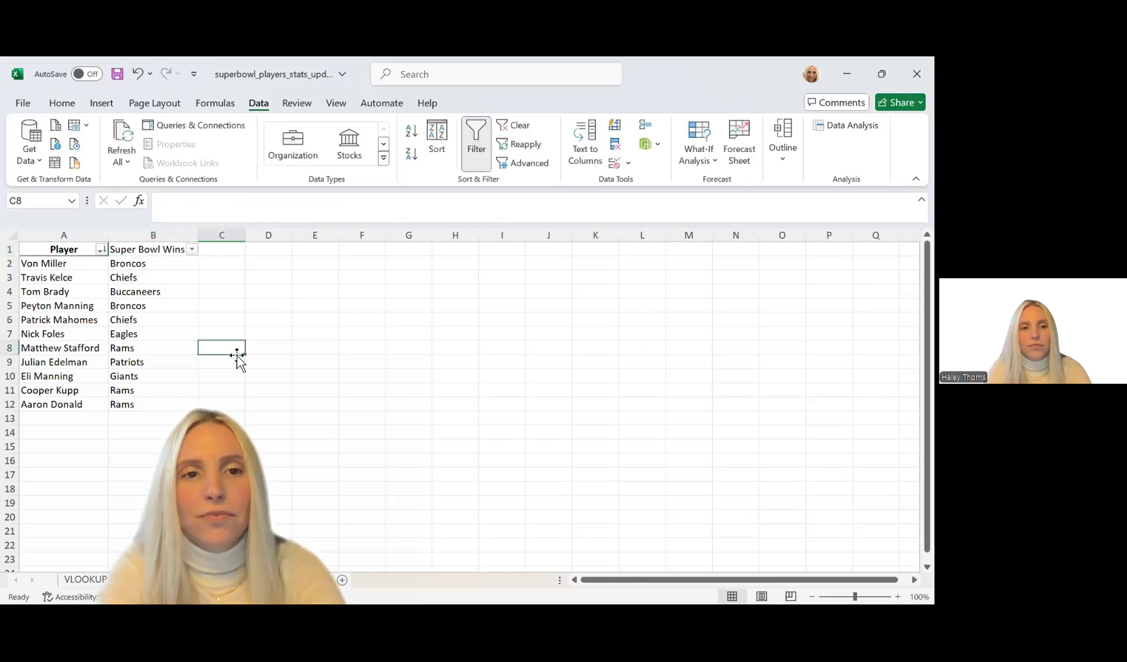
# Step: Replace the formula in B2 with a new VLOOKUP that uses A2 as the lookup value
pyautogui.click(147, 266)
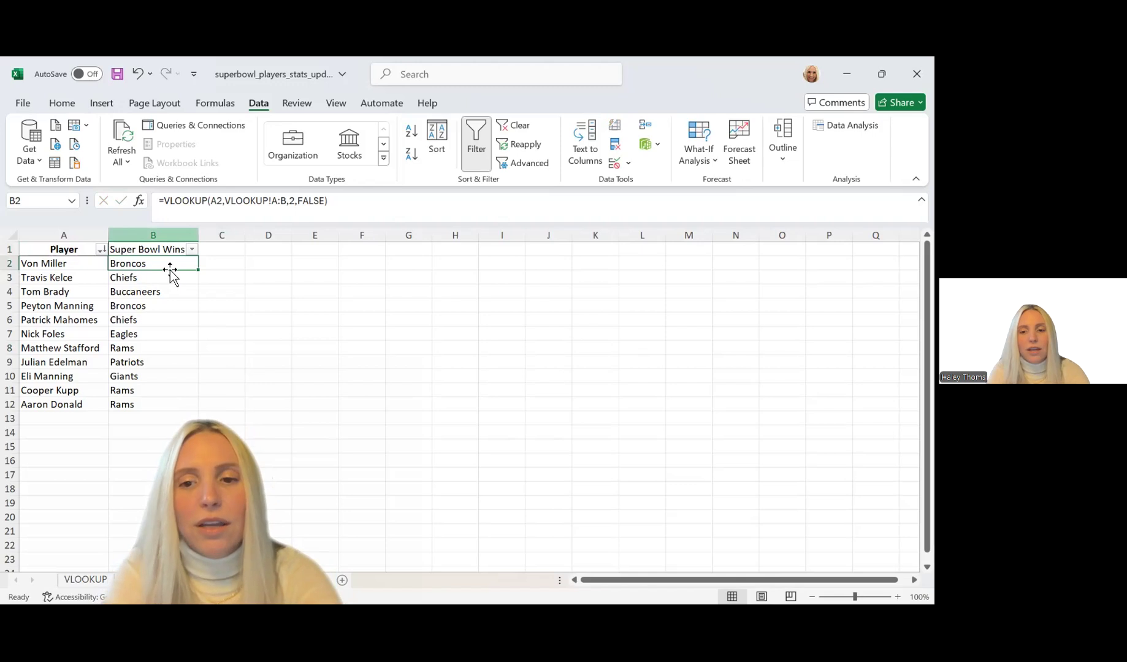
pyautogui.write('=')
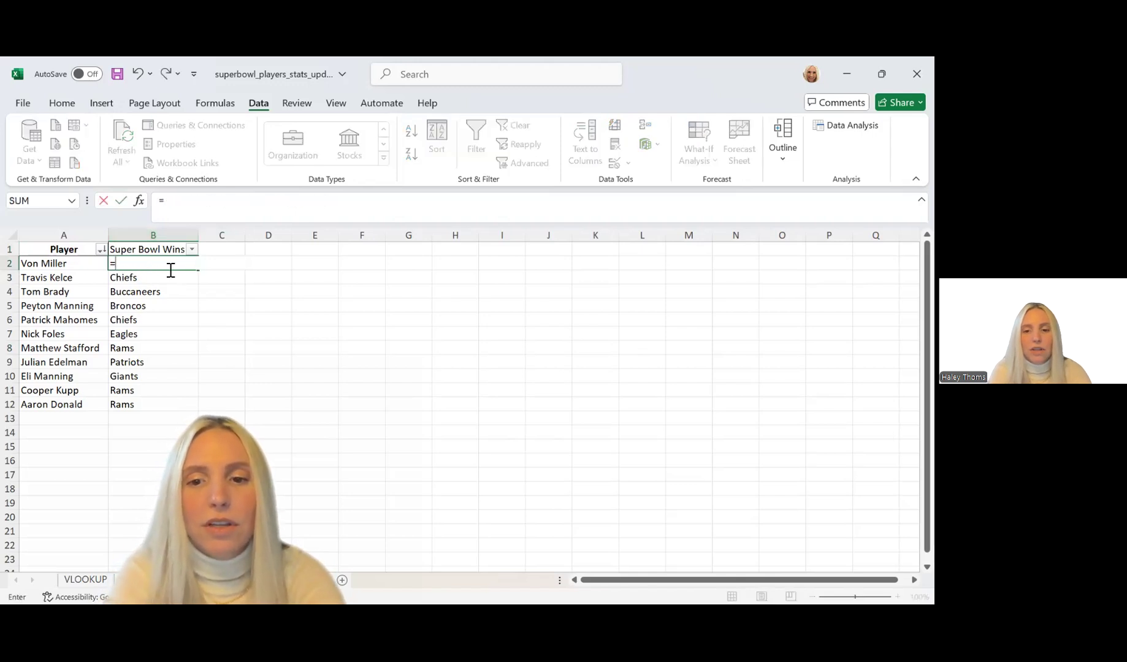
pyautogui.write('vlookup(')
pyautogui.click(74, 264)
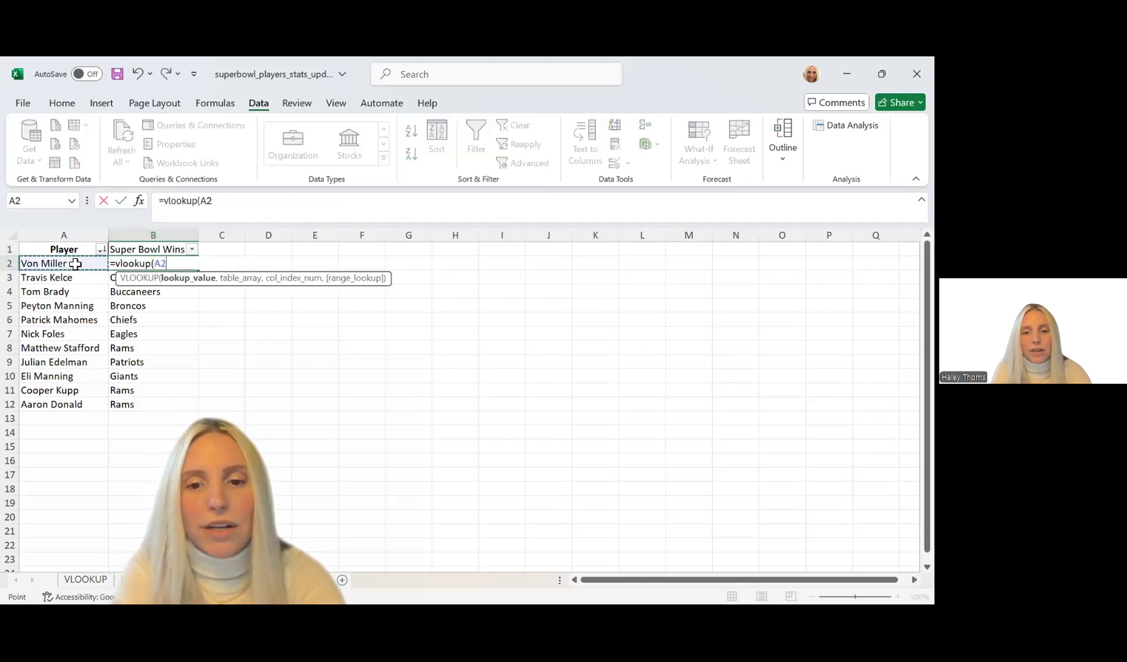
pyautogui.write(',')
# Step: Finish the formula with table VLOOKUP!A:C, column index 3 and FALSE, and fill it down through B12
pyautogui.hotkey('ctrl', 'pageup')
pyautogui.click(80, 263)
pyautogui.moveTo(83, 235); pyautogui.dragTo(212, 244)
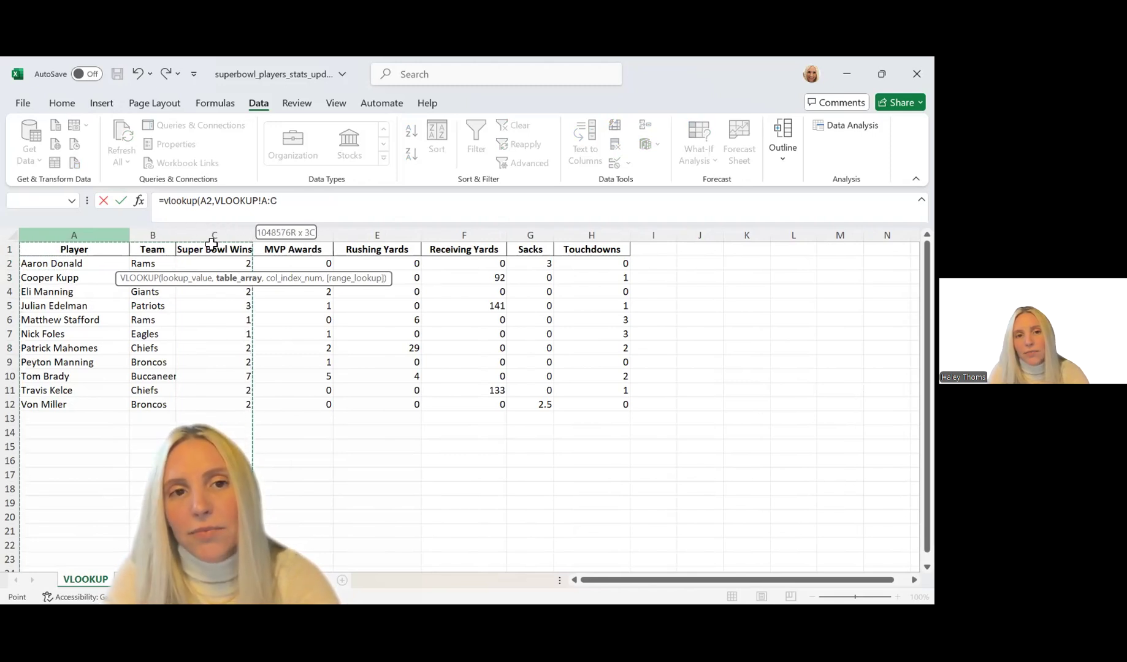
pyautogui.write(',3,FALSE')
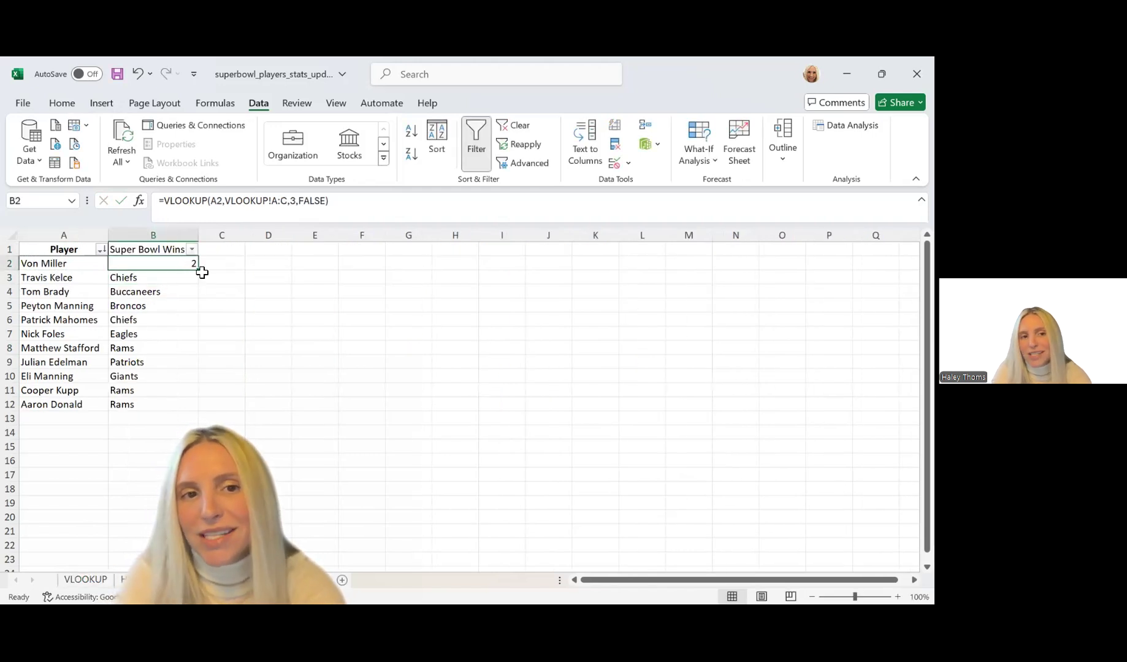
pyautogui.moveTo(199, 269); pyautogui.dragTo(190, 410)
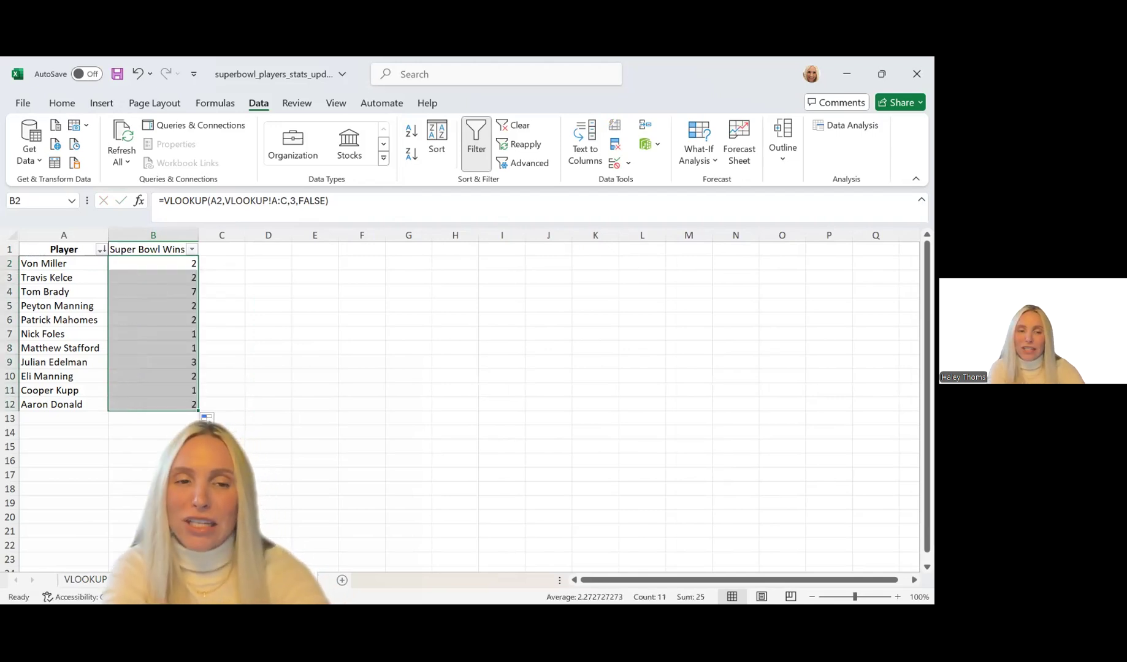
# Step: Examine on the VLOOKUP sheet how the Player lookup column sits relative to the Team through Touchdowns columns
pyautogui.click(85, 579)
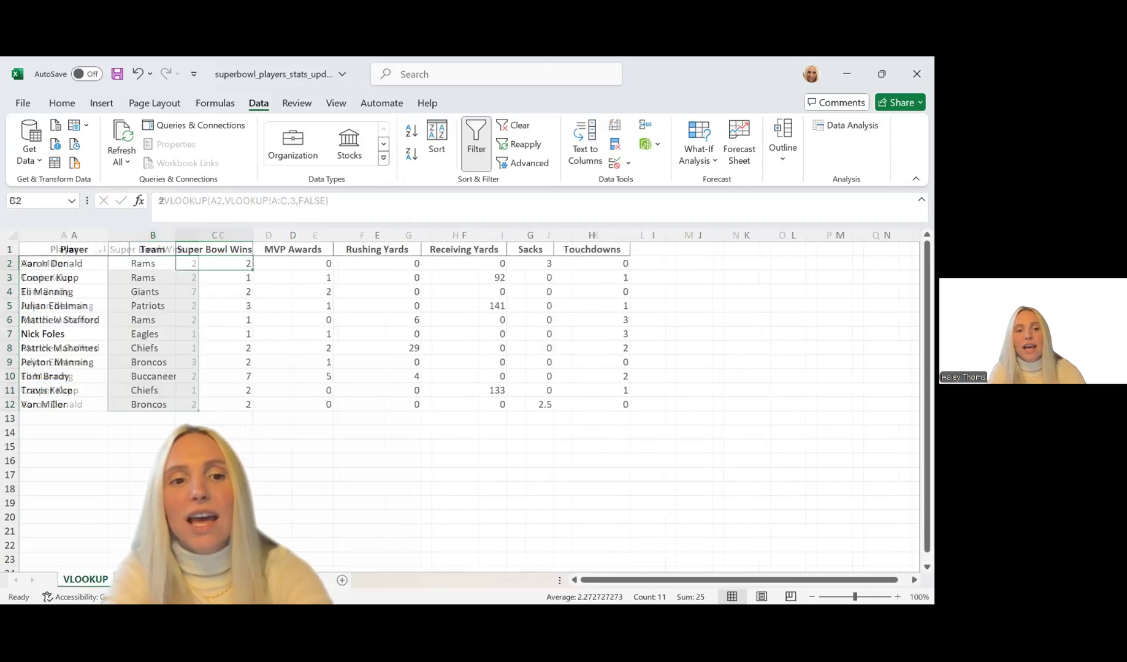
pyautogui.click(98, 266)
pyautogui.click(98, 238)
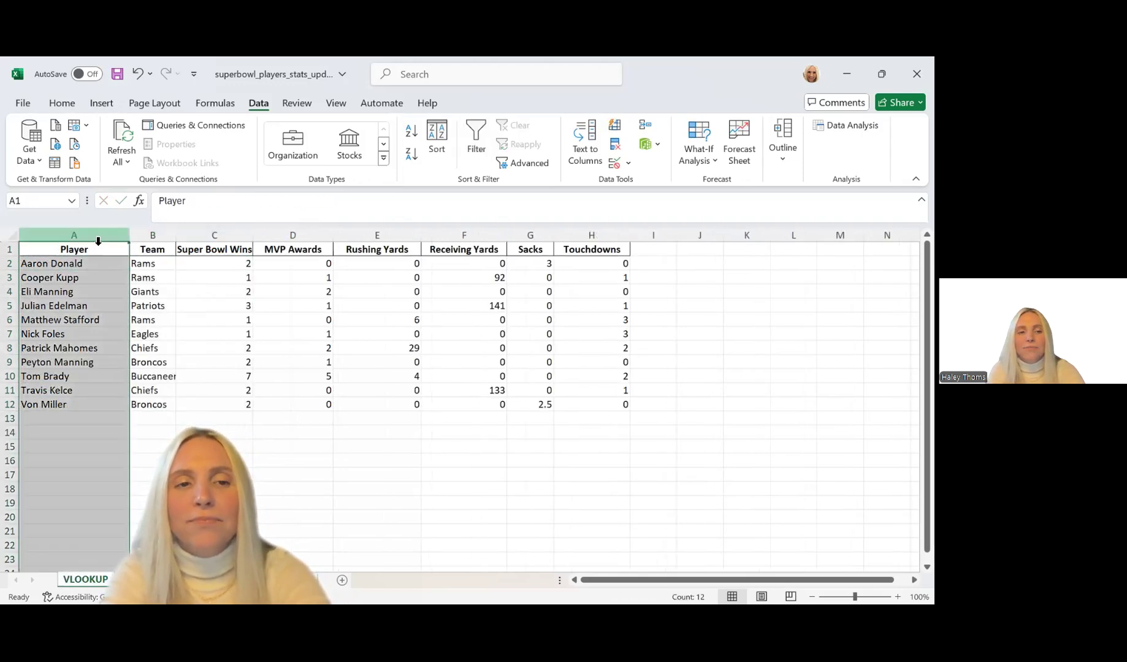
pyautogui.click(84, 305)
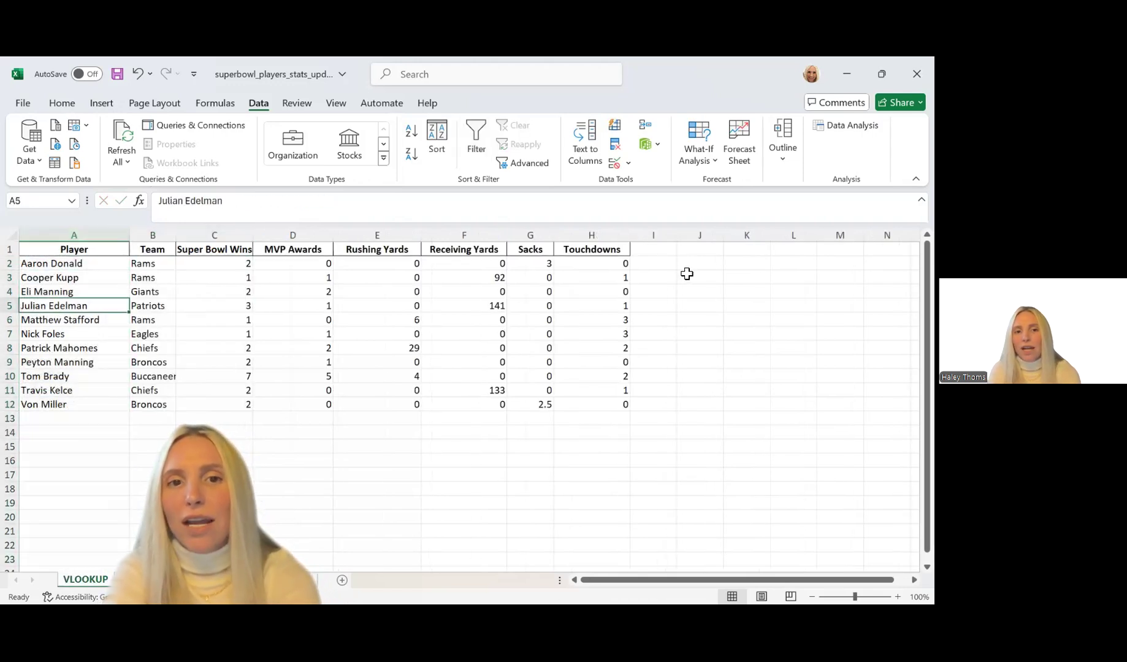
pyautogui.click(71, 244)
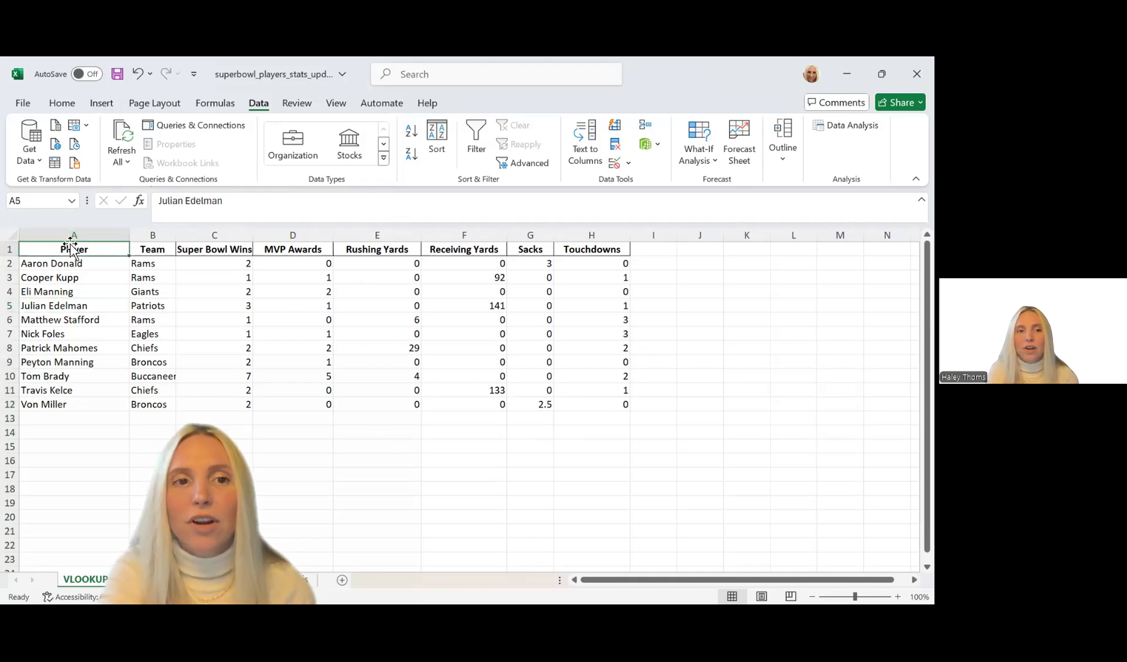
pyautogui.click(75, 236)
pyautogui.click(161, 235)
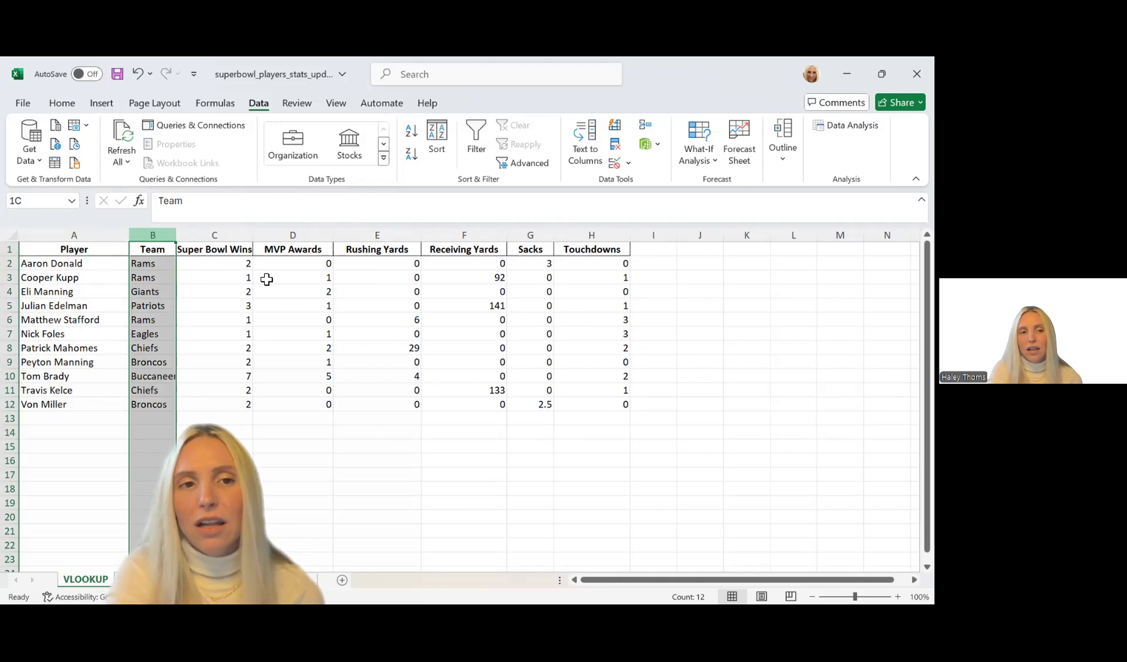
pyautogui.hotkey('ctrl', 'shift', 'Right')
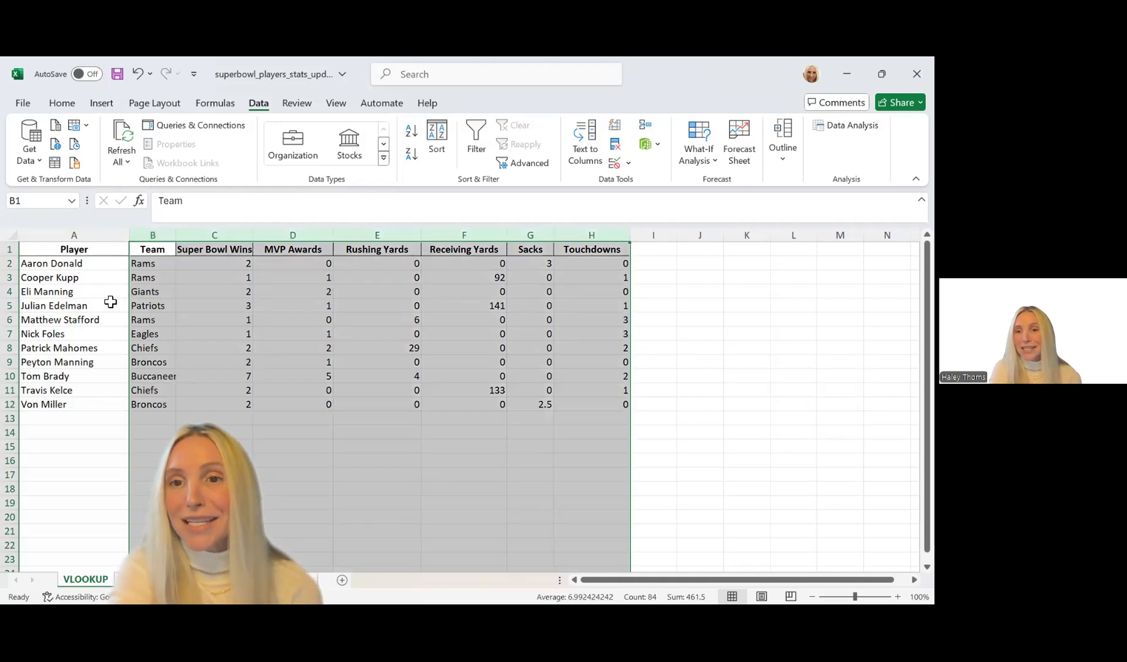
pyautogui.click(110, 302)
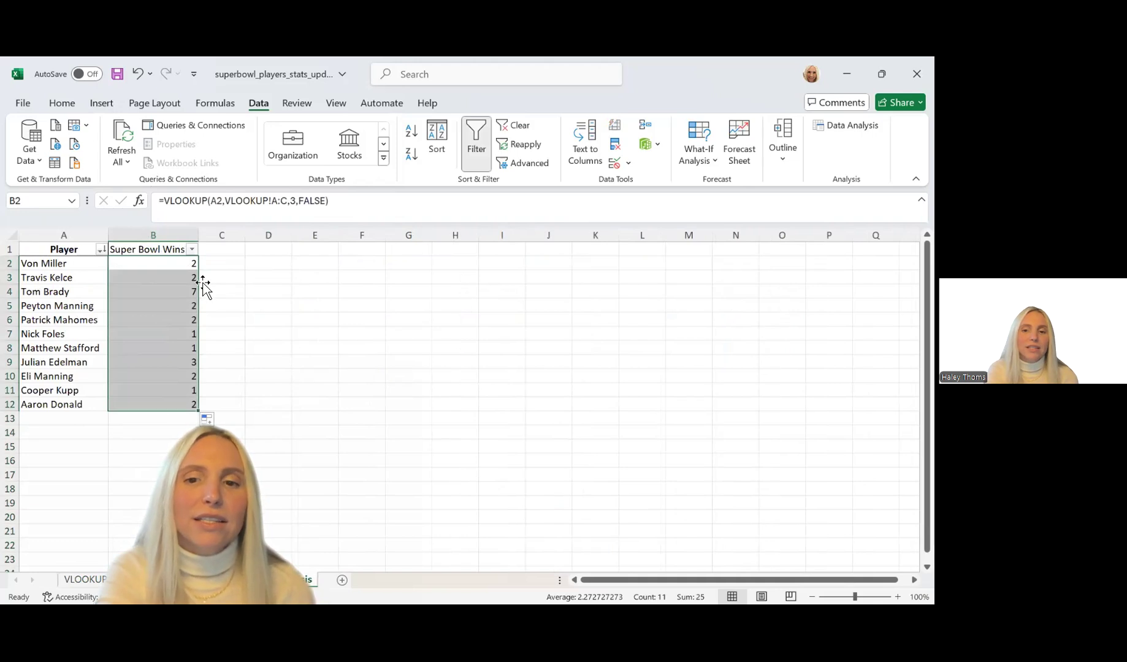
# Step: Clear the lookup results in B2:B12 of the player list and change the header in B1 to "Team Name"
pyautogui.press('Delete')
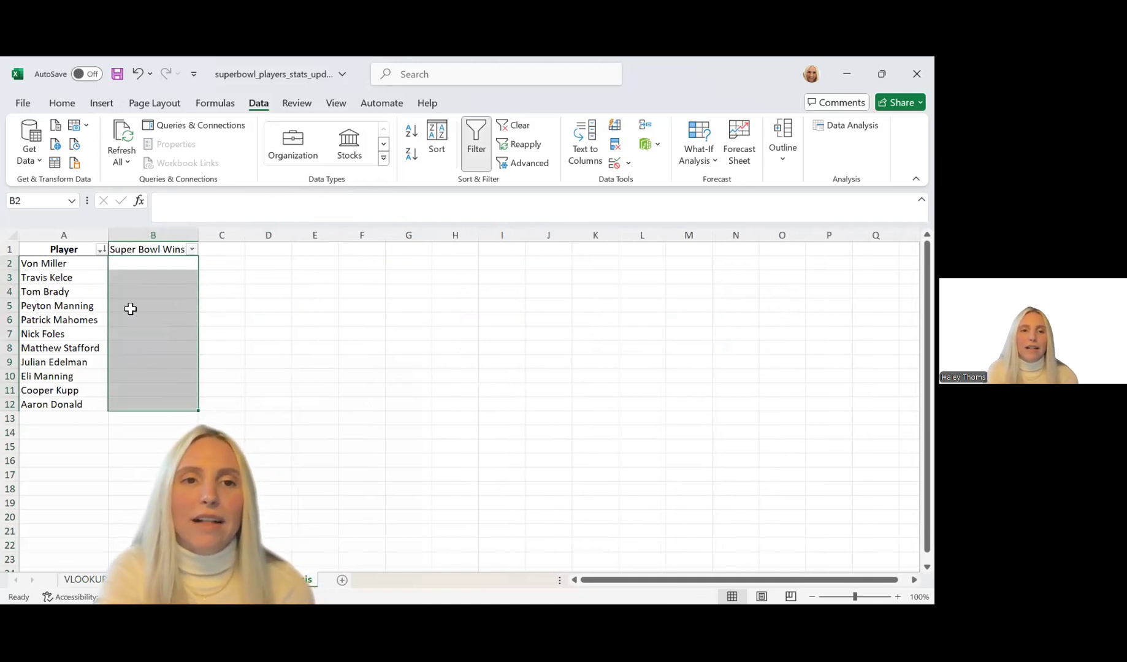
pyautogui.click(162, 250)
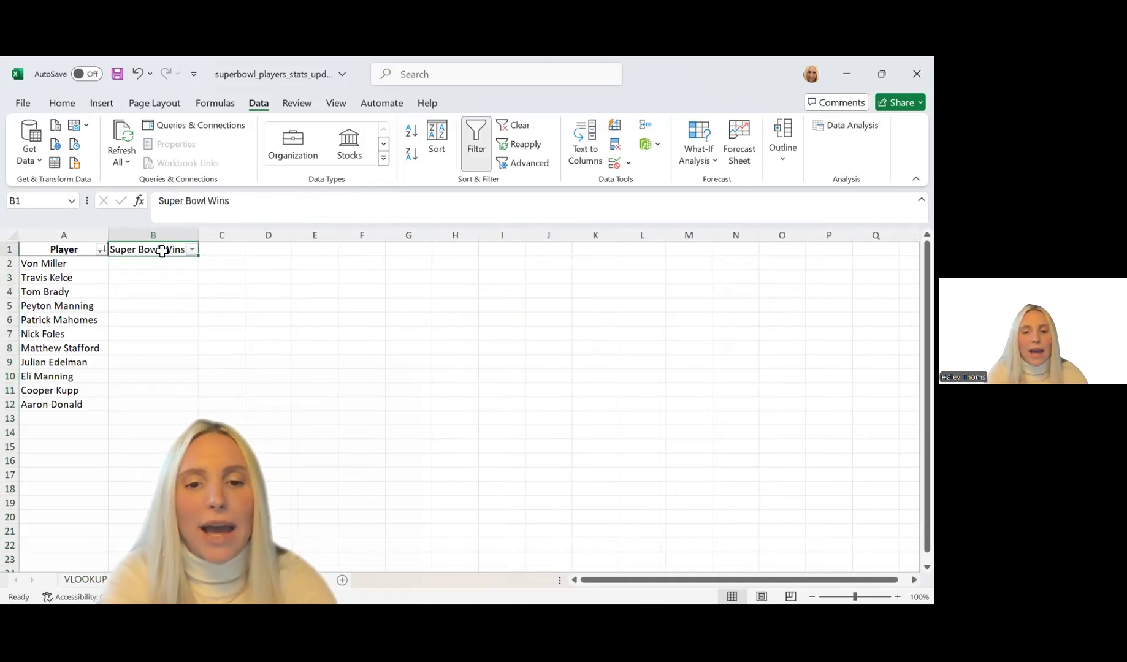
pyautogui.write('Team Name')
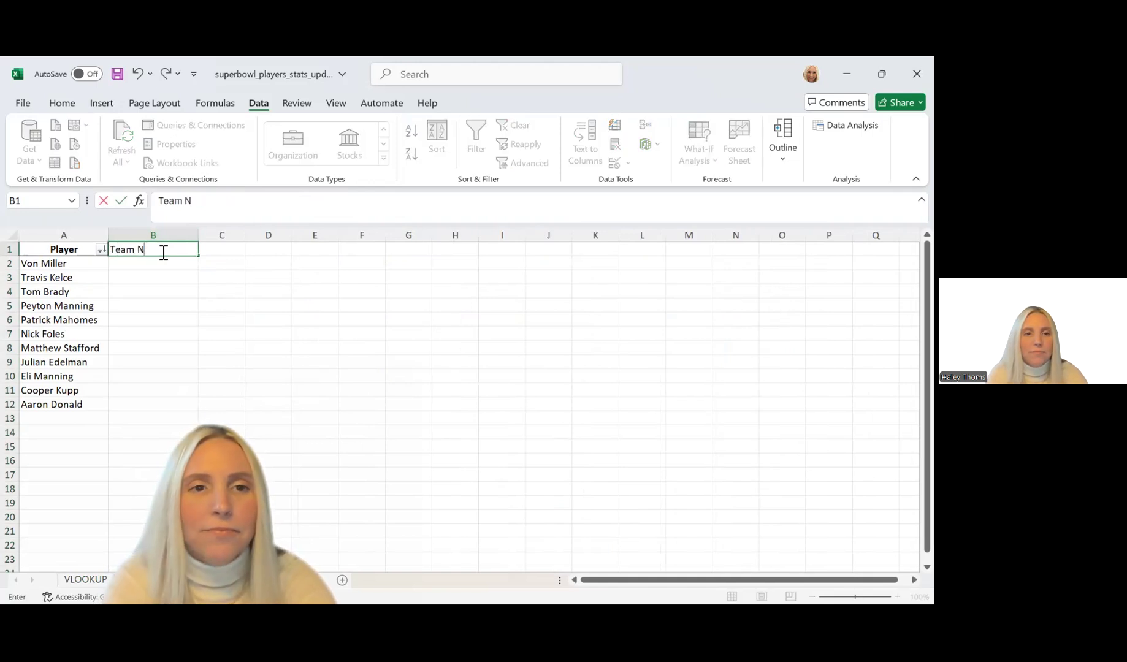
pyautogui.click(224, 304)
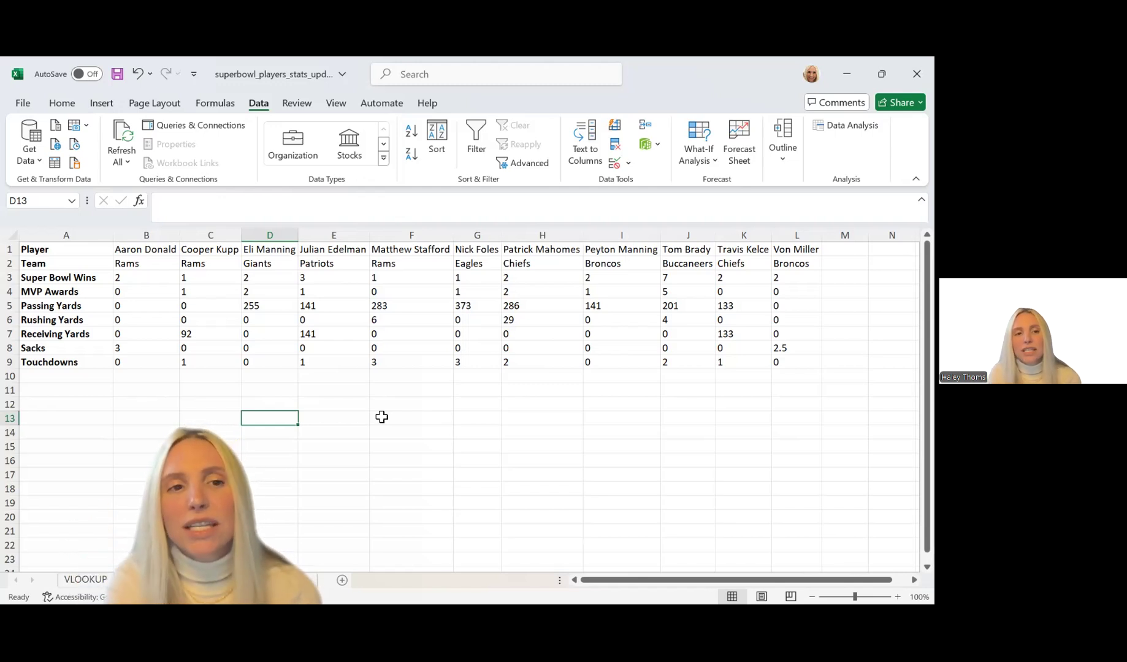
# Step: Compare the Player, Team and Super Bowl Wins rows on the HLOOKUP sheet with the column layout of the VLOOKUP sheet
pyautogui.click(10, 263)
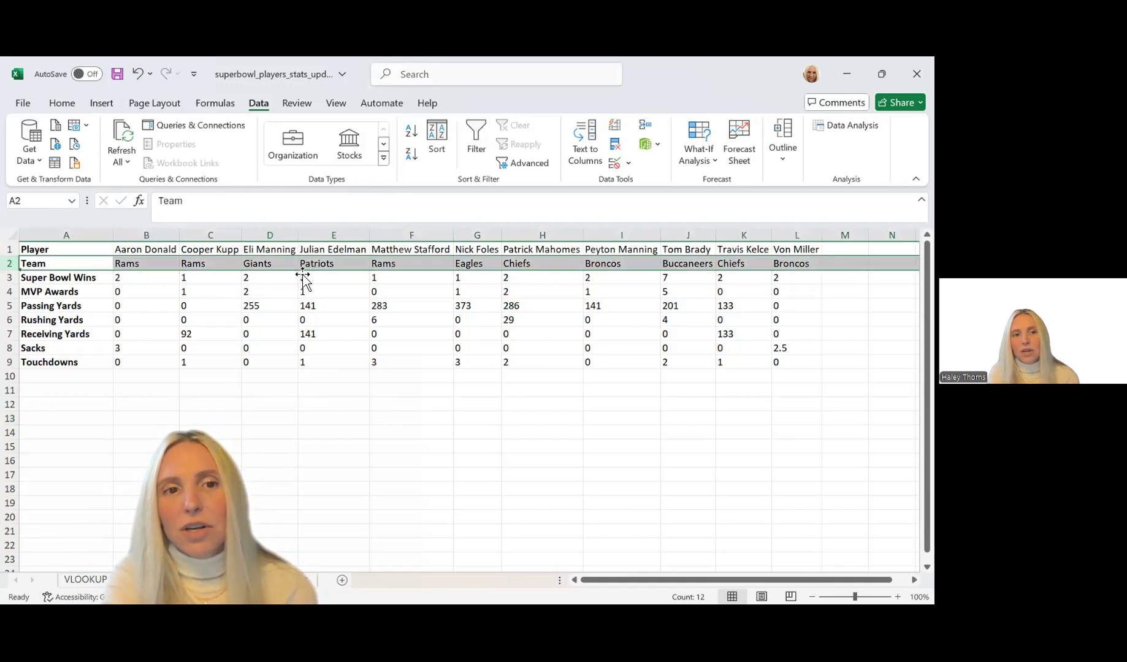
pyautogui.click(11, 282)
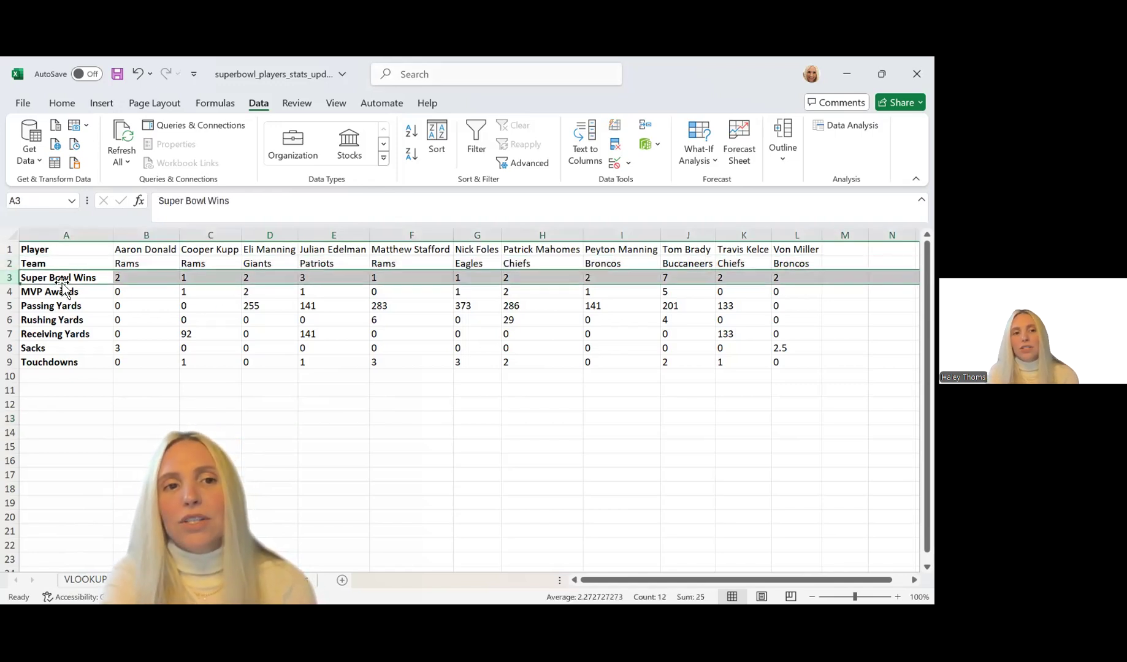
pyautogui.click(11, 251)
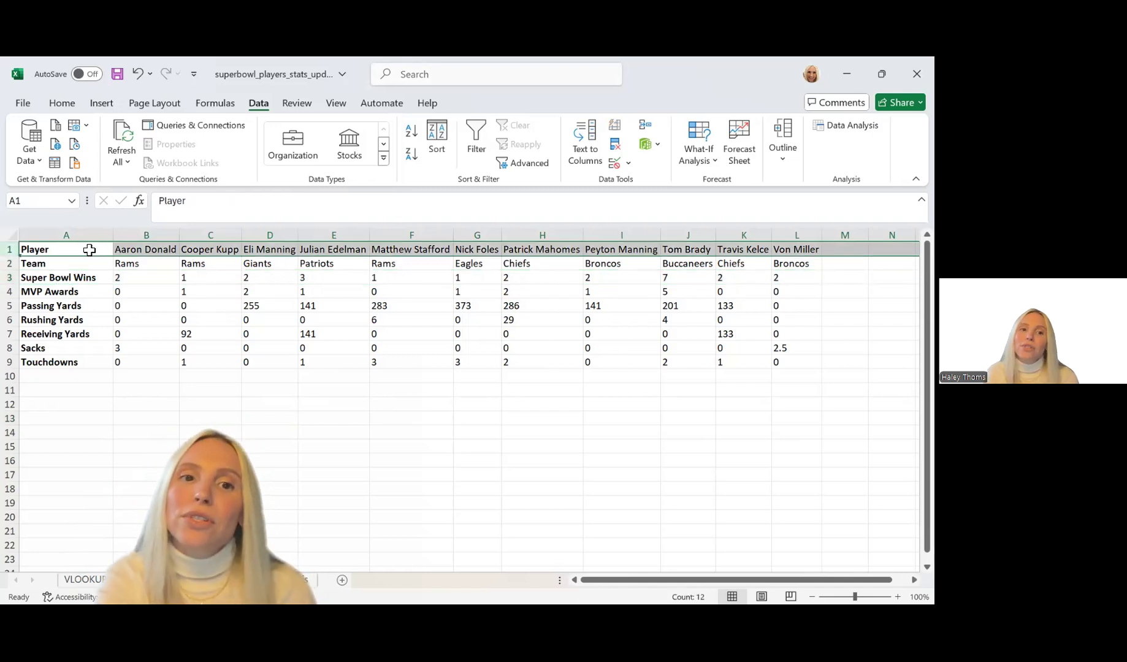
pyautogui.click(83, 579)
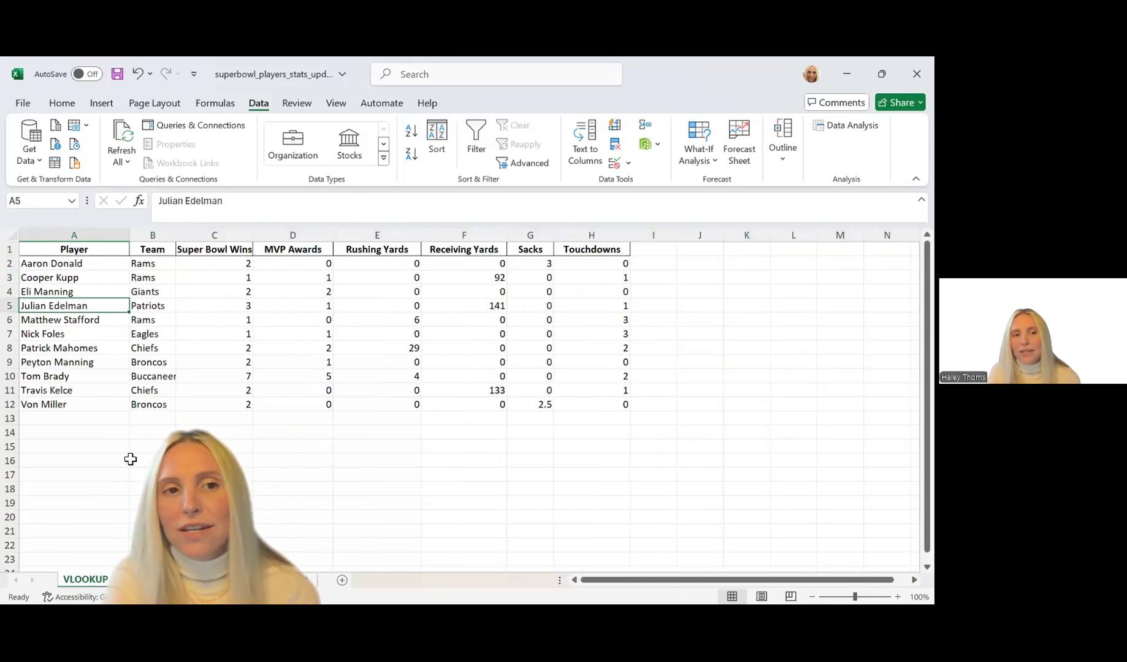
pyautogui.click(98, 236)
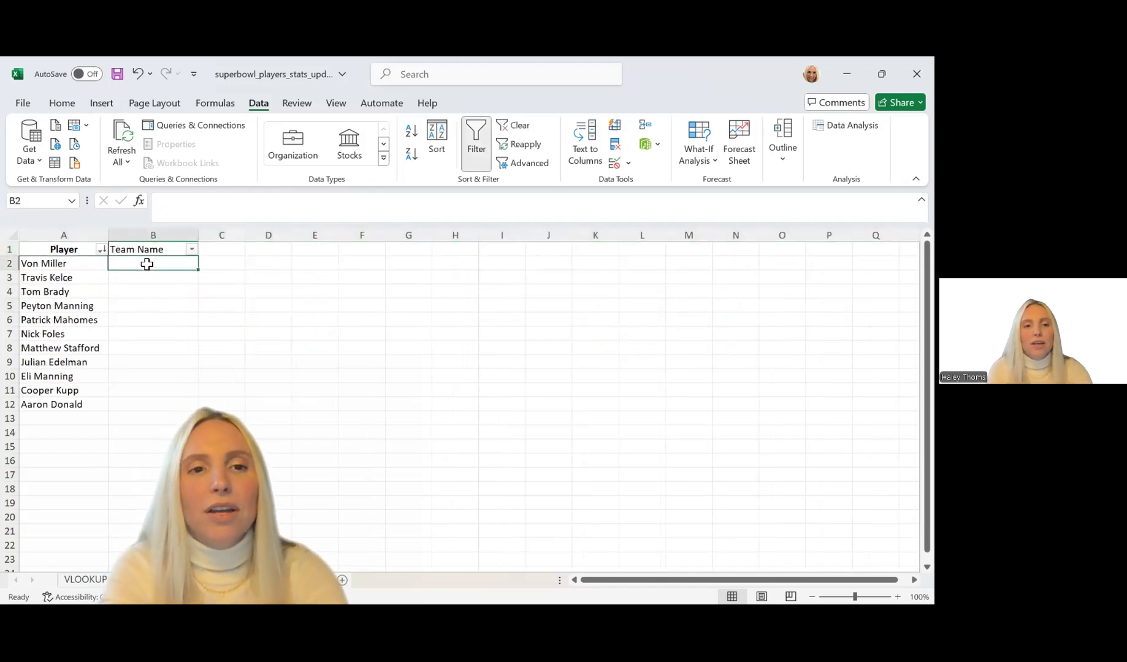
# Step: Start an HLOOKUP formula in B2 of the player list with A2 as the lookup value
pyautogui.write('=')
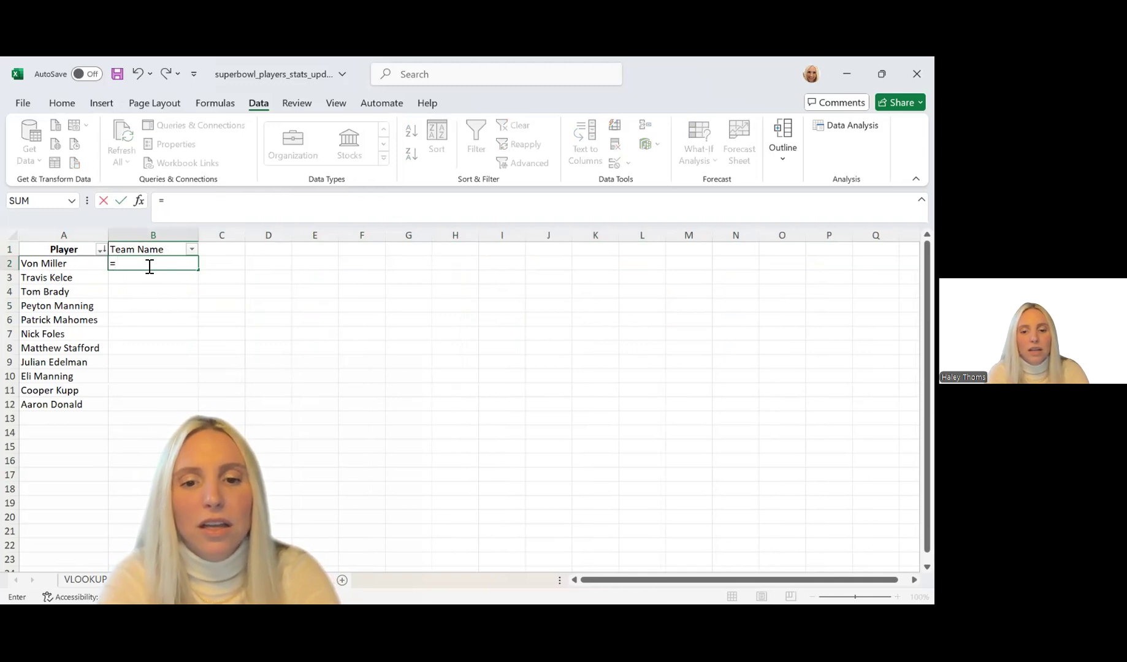
pyautogui.write('Hlookup')
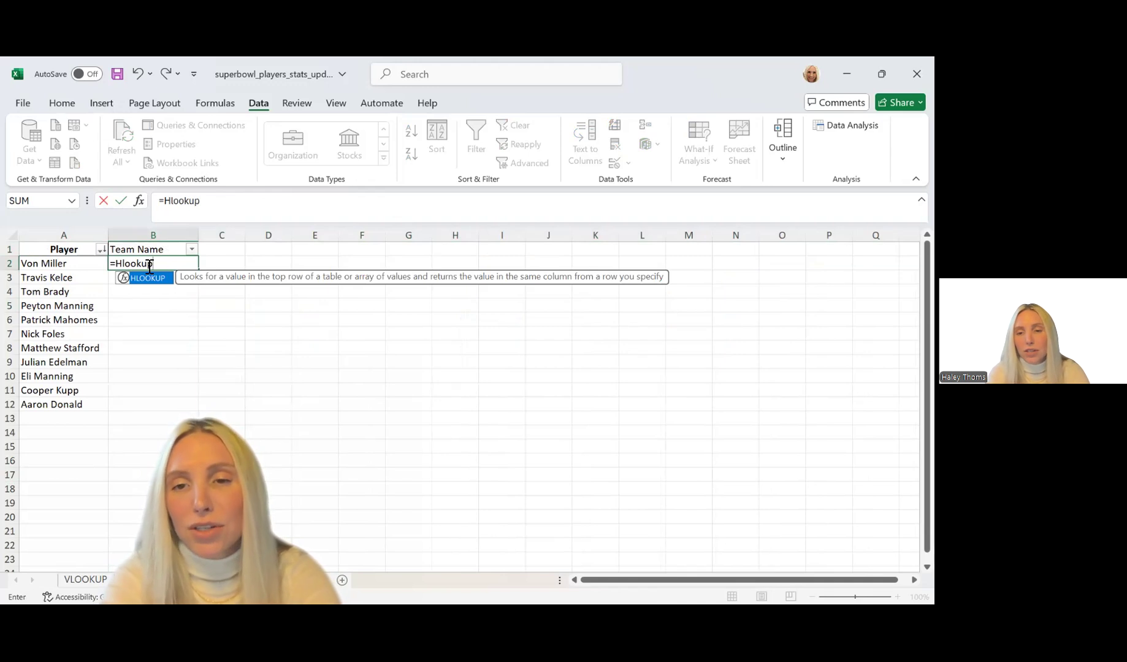
pyautogui.write('(')
pyautogui.click(66, 263)
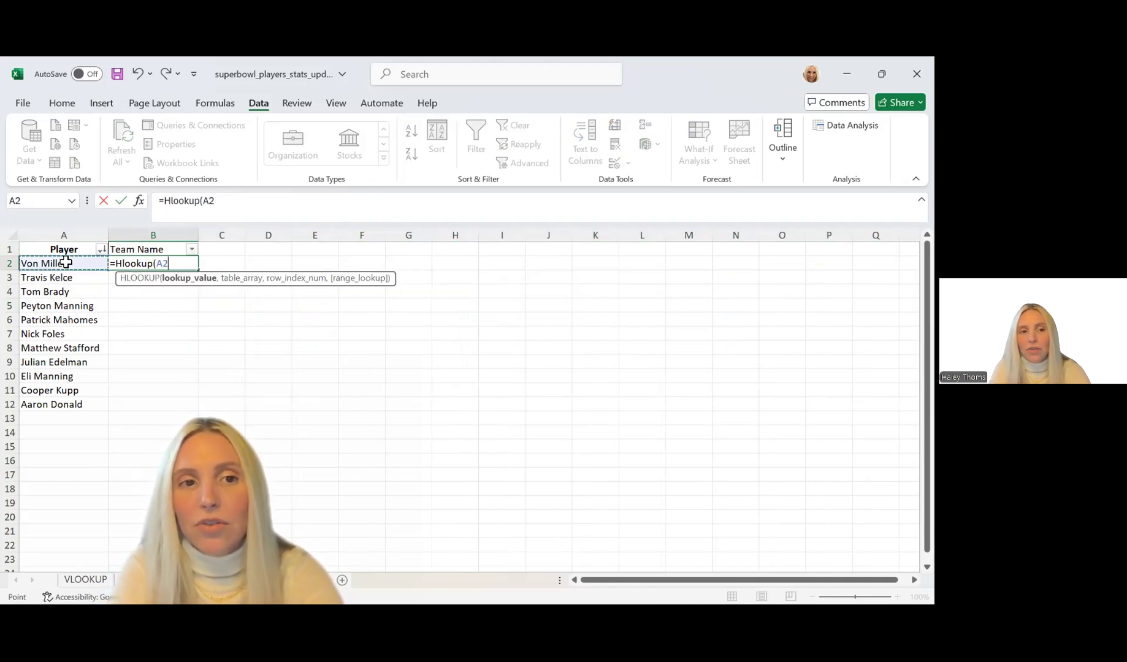
pyautogui.write(',')
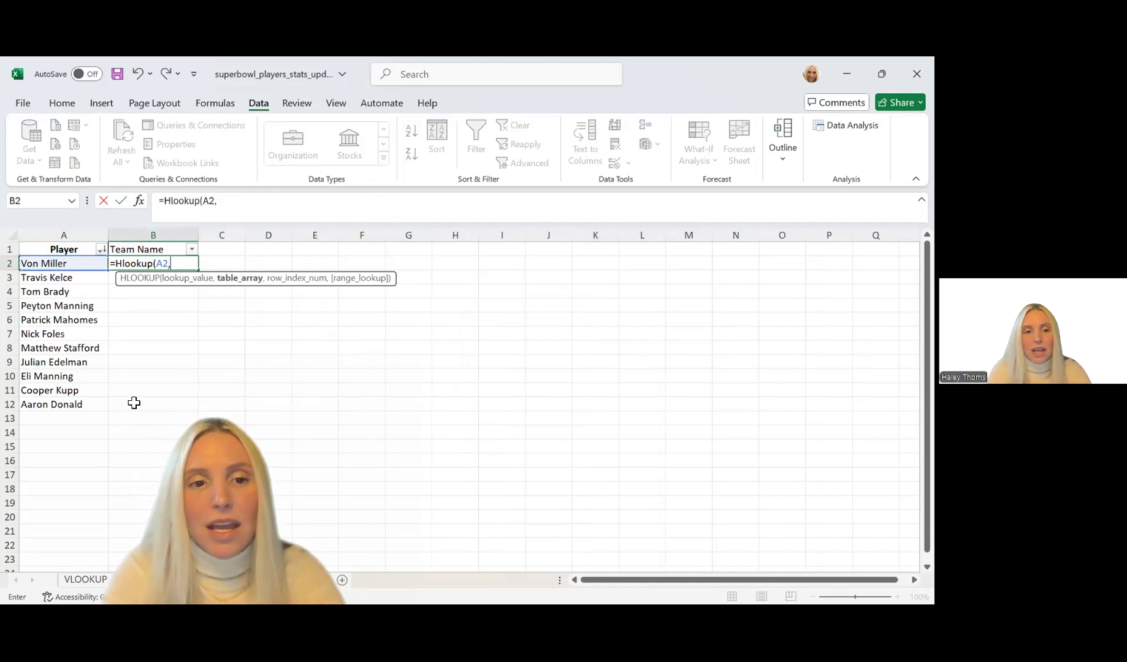
# Step: Set the formula's table array to rows 1:2 of the HLOOKUP sheet, covering Player and Team
pyautogui.click(142, 580)
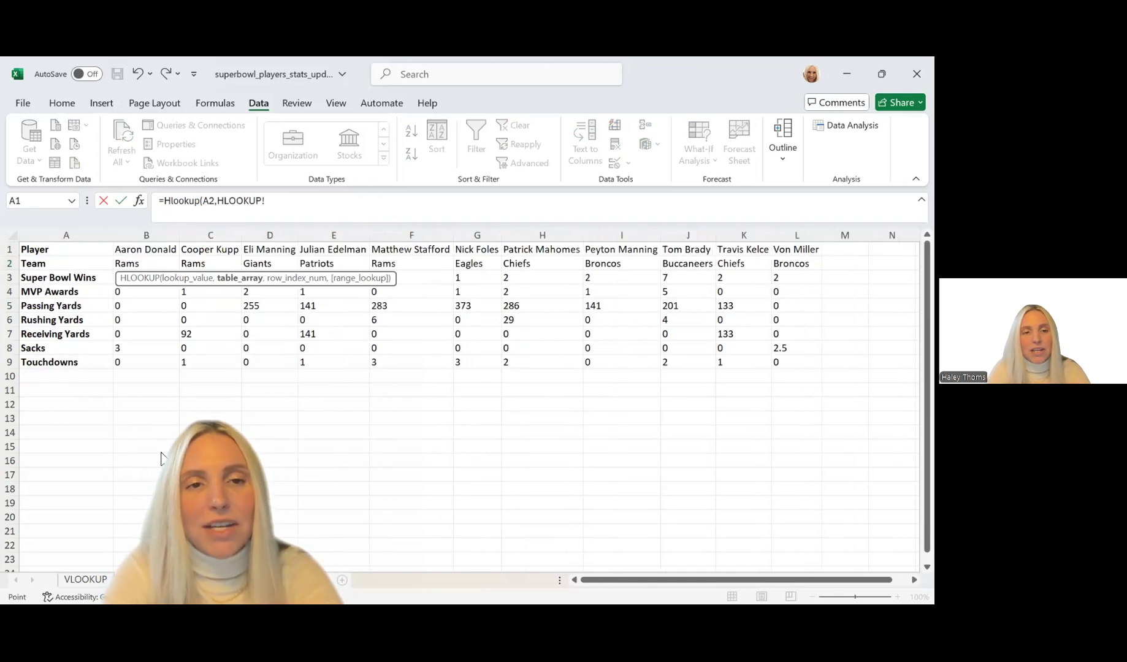
pyautogui.click(12, 251)
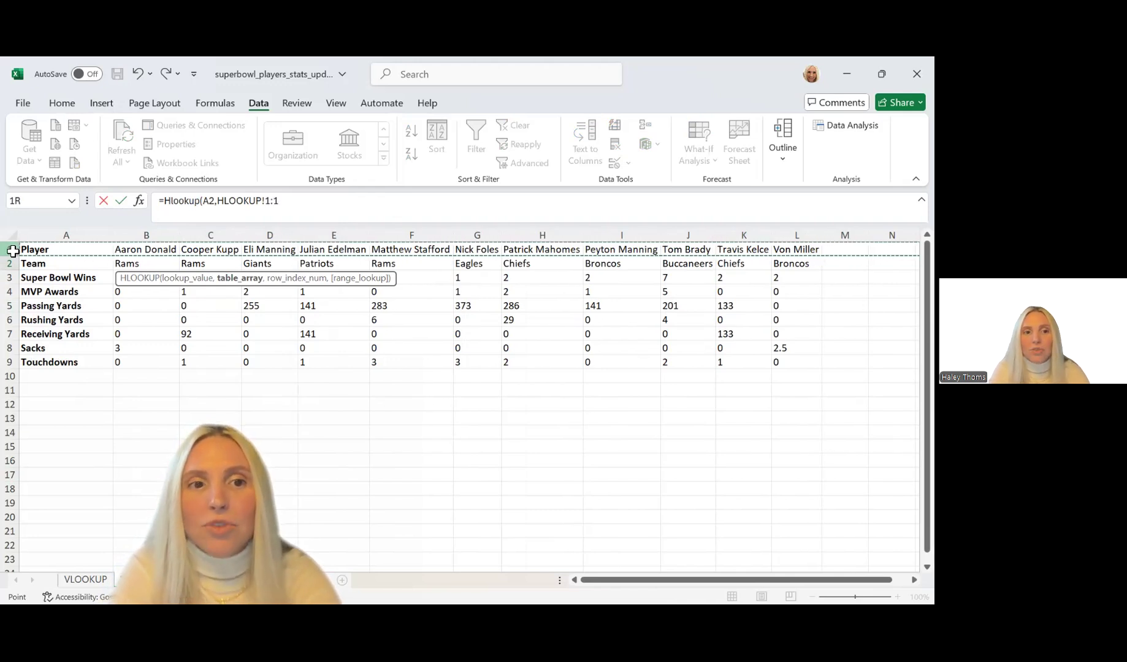
pyautogui.moveTo(12, 250); pyautogui.dragTo(11, 263)
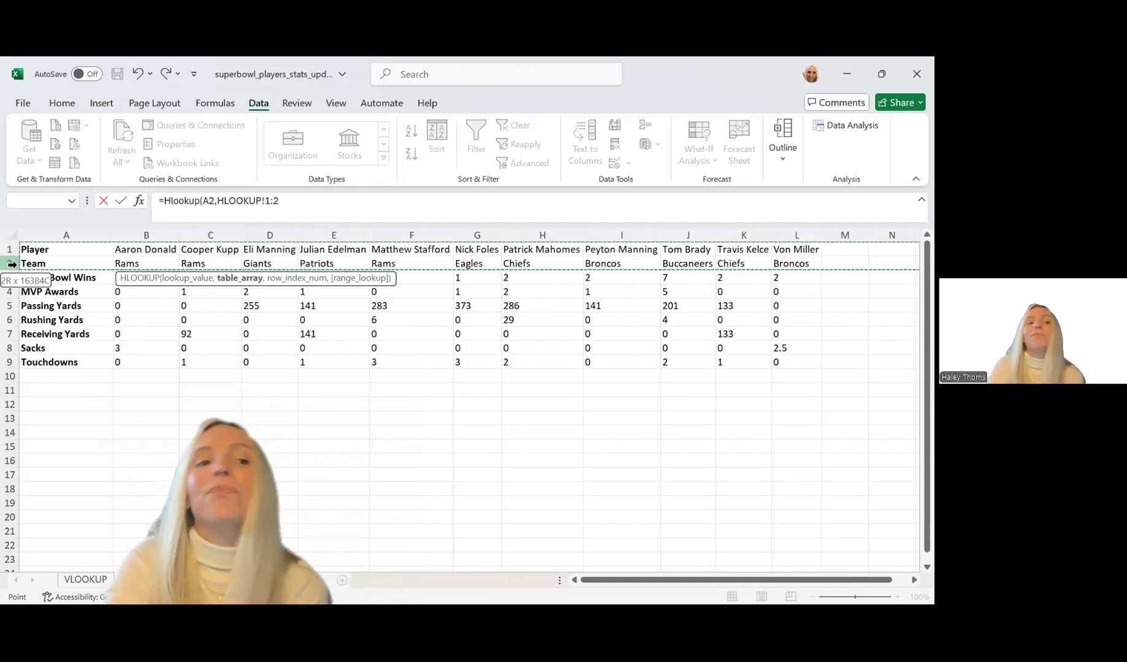
pyautogui.moveTo(36, 376); pyautogui.dragTo(30, 360)
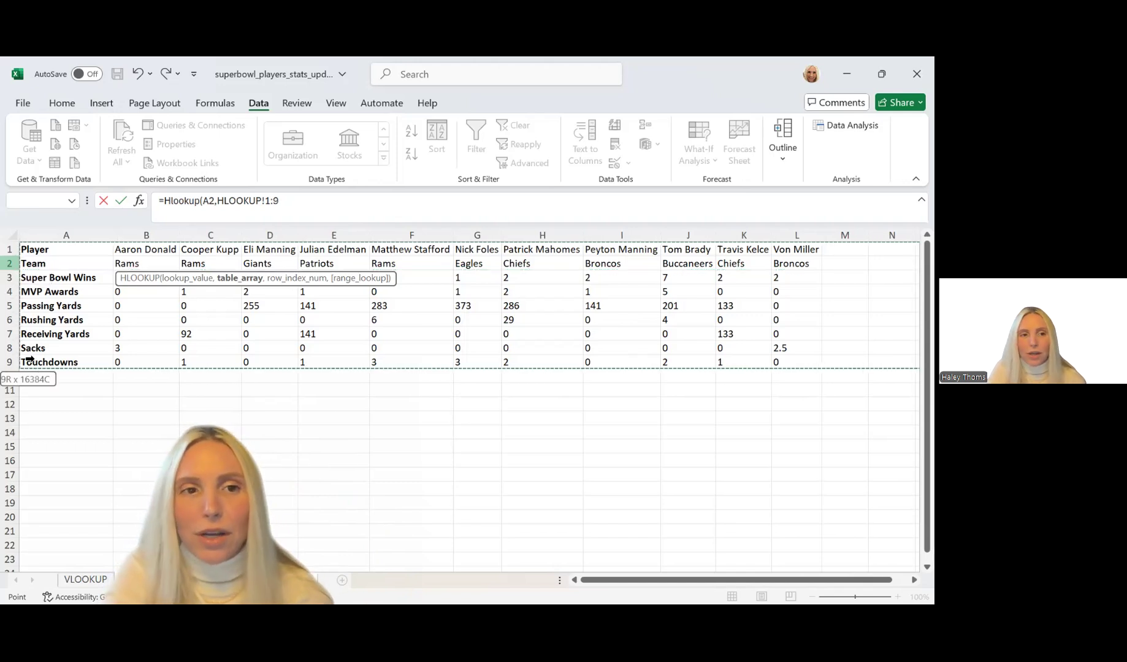
pyautogui.moveTo(22, 269); pyautogui.dragTo(22, 269)
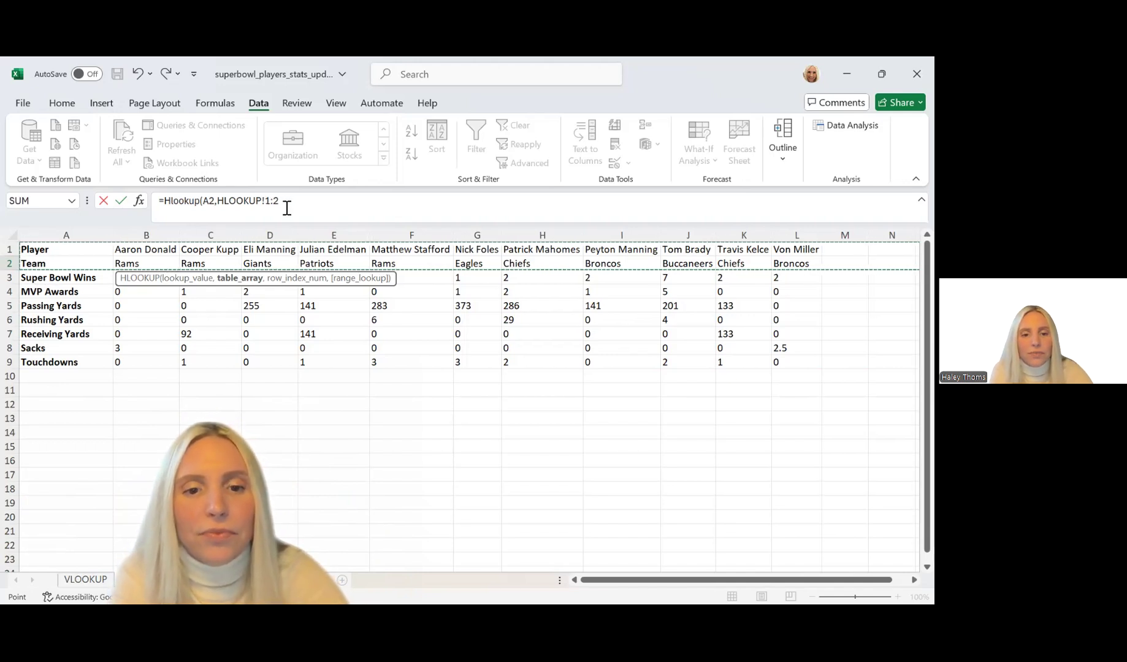
# Step: Make the table array's row references absolute so the range reads HLOOKUP!$1:$2
pyautogui.click(268, 202)
pyautogui.write('$')
pyautogui.click(279, 201)
pyautogui.write('$')
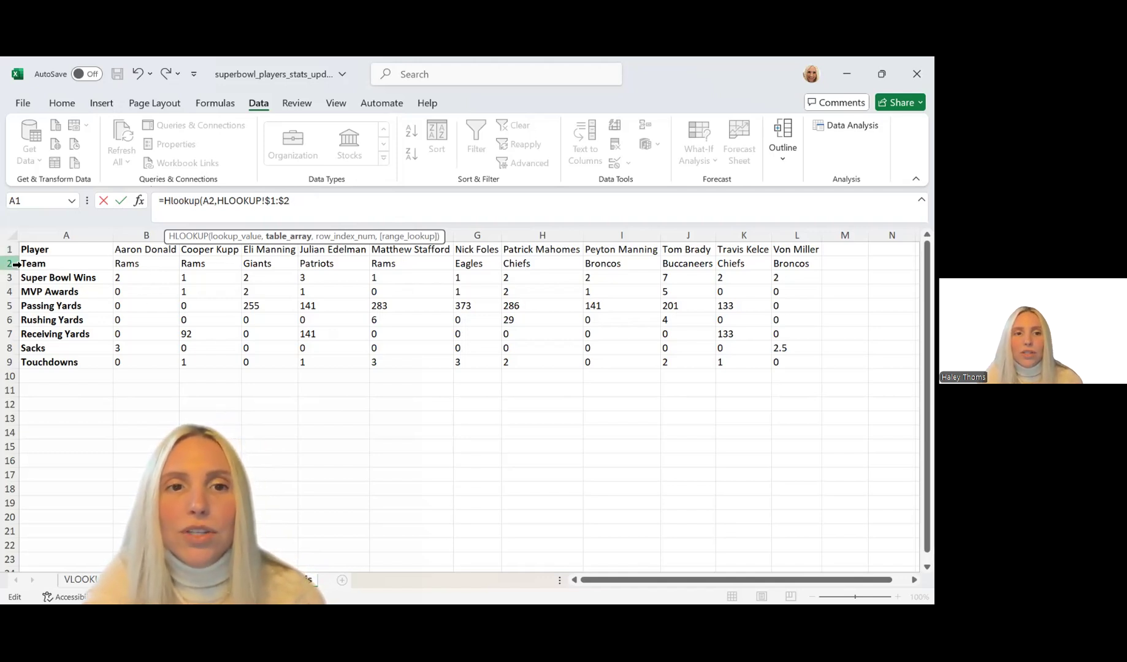
# Step: Complete the HLOOKUP formula in B2 with row index 2 and FALSE, and fill it down the Team Name column to B12
pyautogui.write(',2')
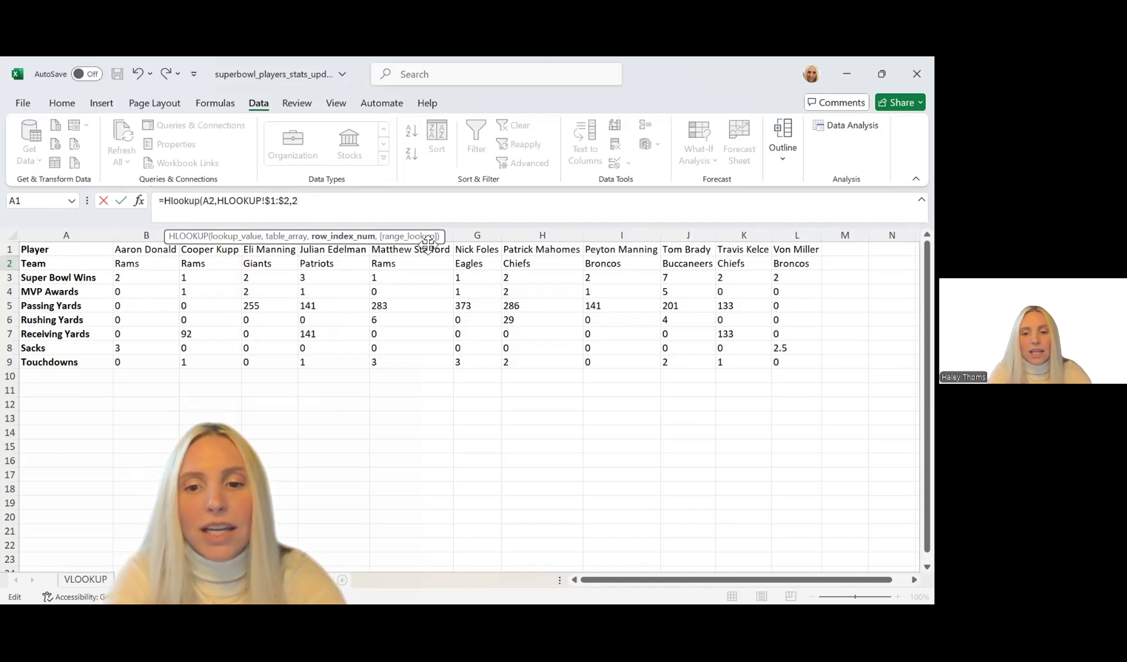
pyautogui.write(',false')
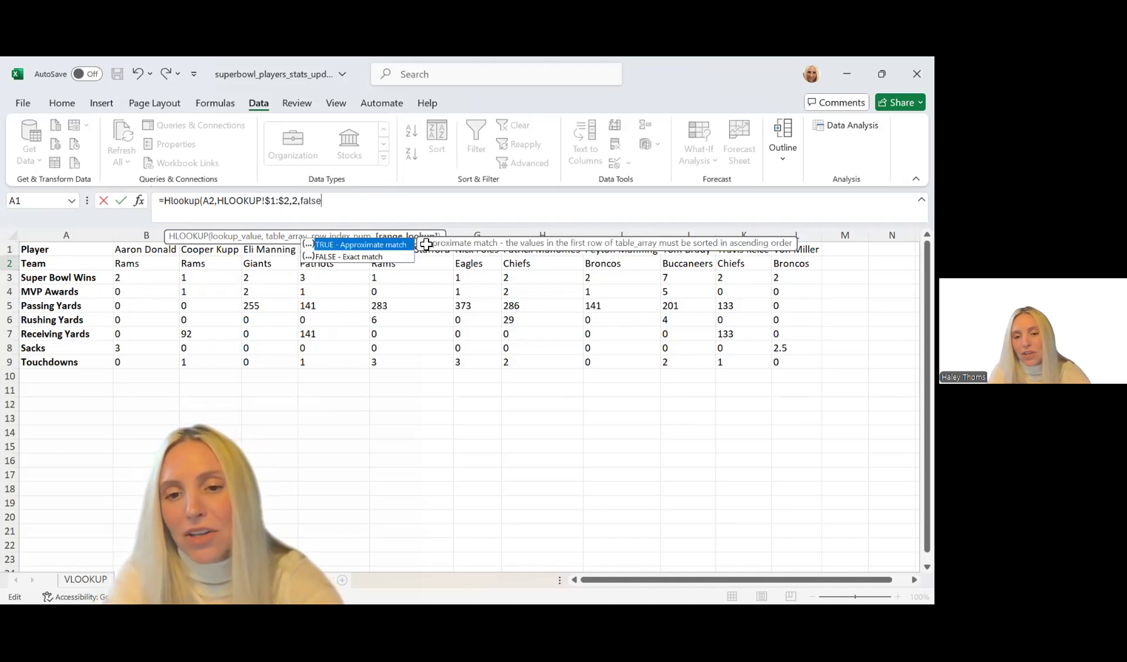
pyautogui.write(')')
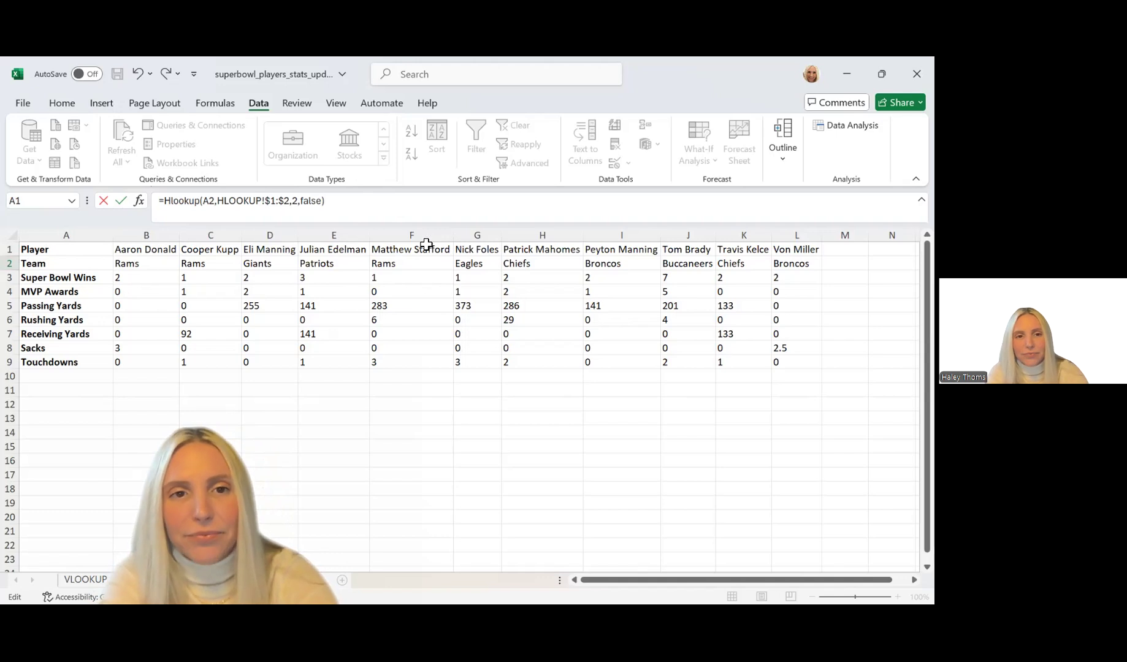
pyautogui.press('Return')
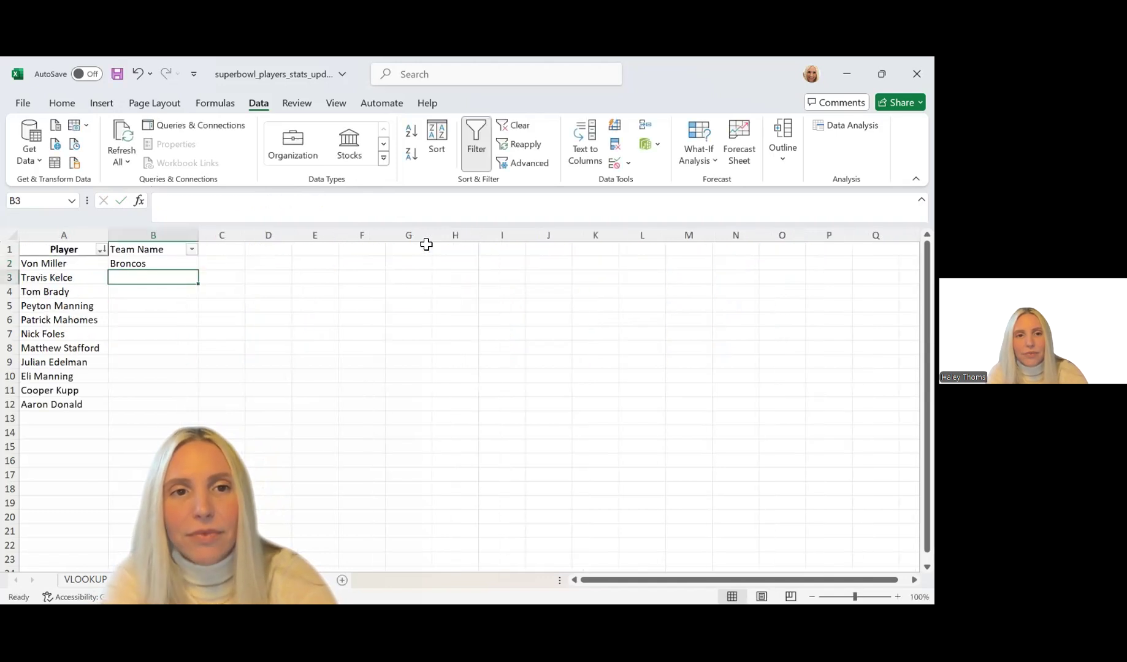
pyautogui.click(154, 264)
pyautogui.moveTo(198, 270); pyautogui.dragTo(200, 409)
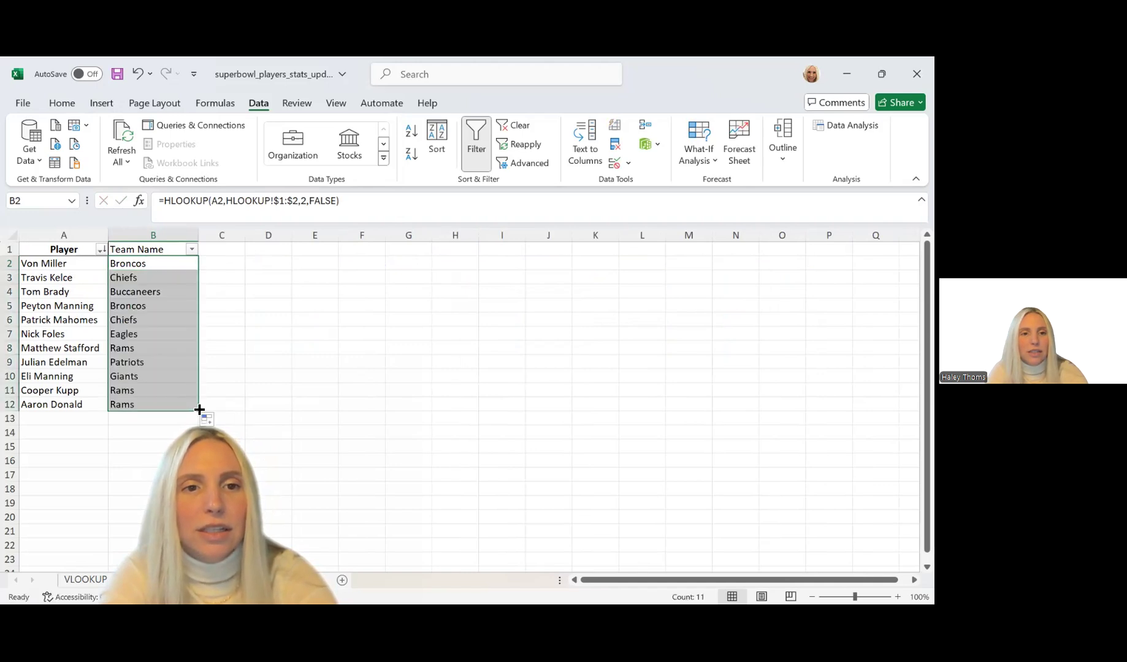
# Step: Remove the dollar signs from the table array in B2's formula so the range reads HLOOKUP!1:2
pyautogui.click(154, 265)
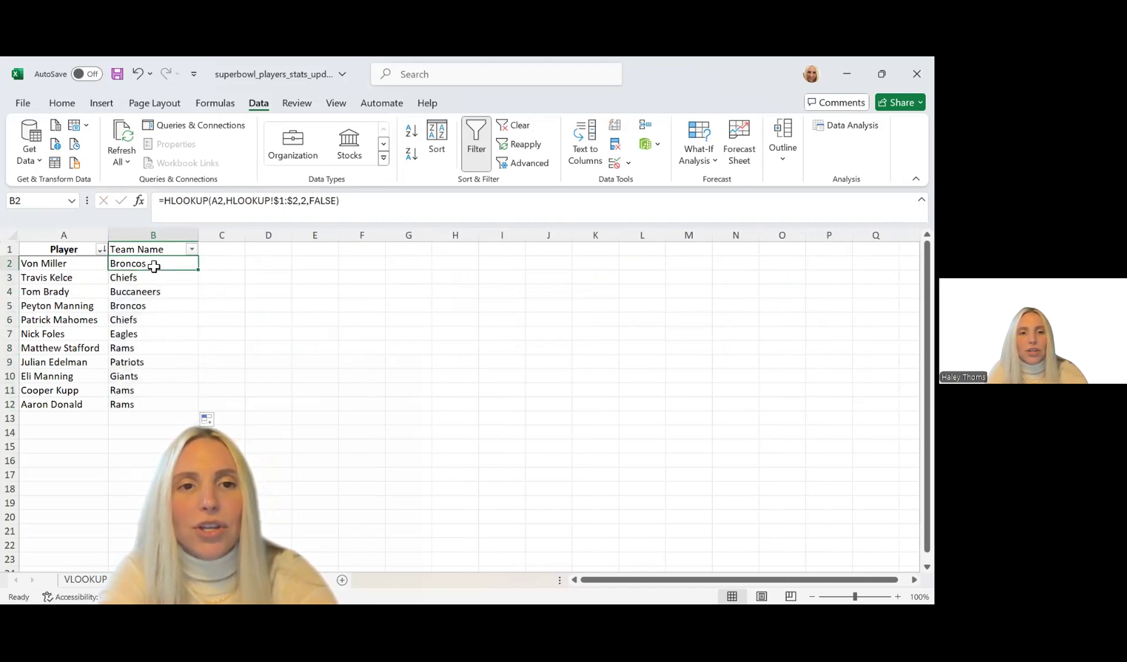
pyautogui.click(281, 202)
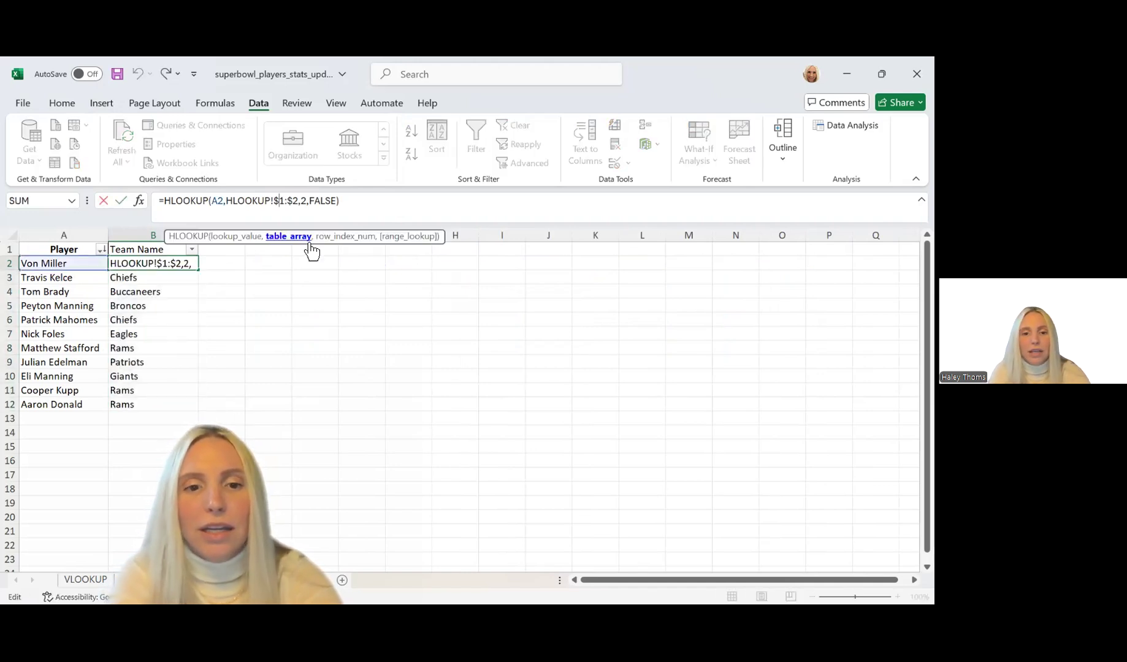
pyautogui.press('BackSpace')
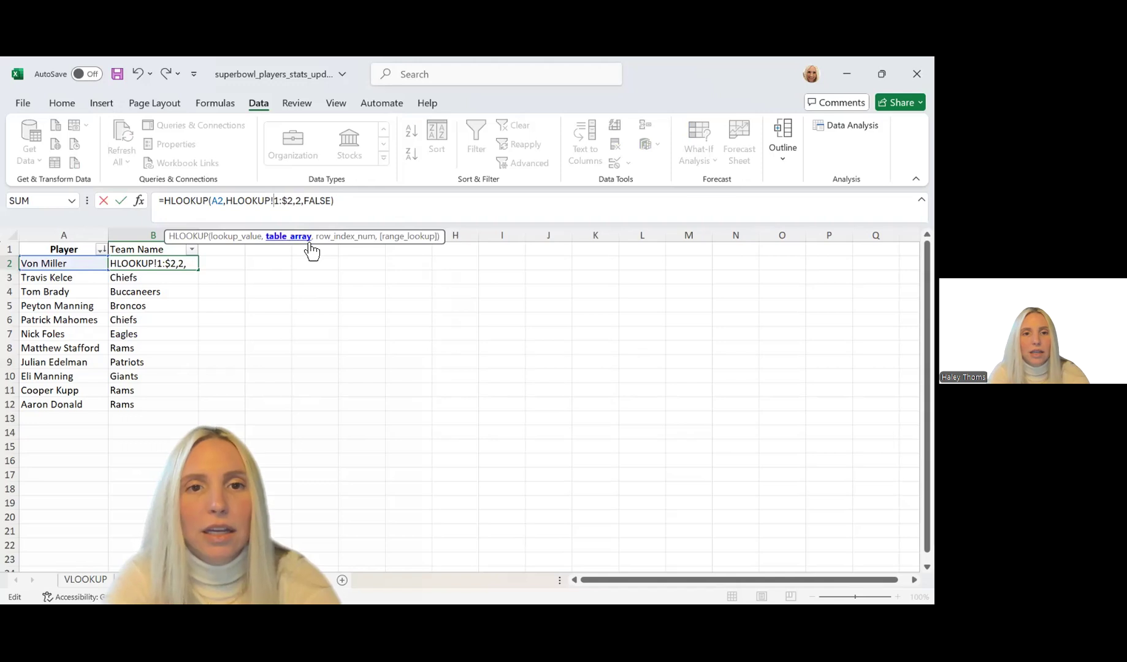
pyautogui.click(290, 200)
pyautogui.press('BackSpace')
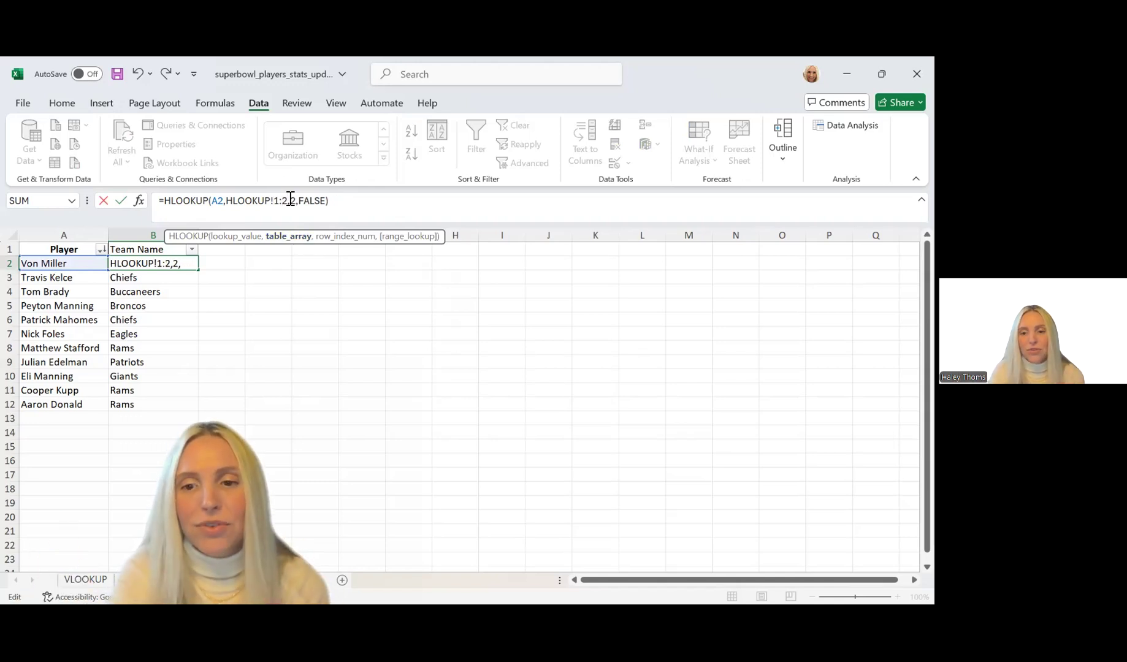
pyautogui.press('Return')
# Step: Fill the relative-reference formula from B2 down to B12 and inspect the copied formula in B3
pyautogui.click(169, 262)
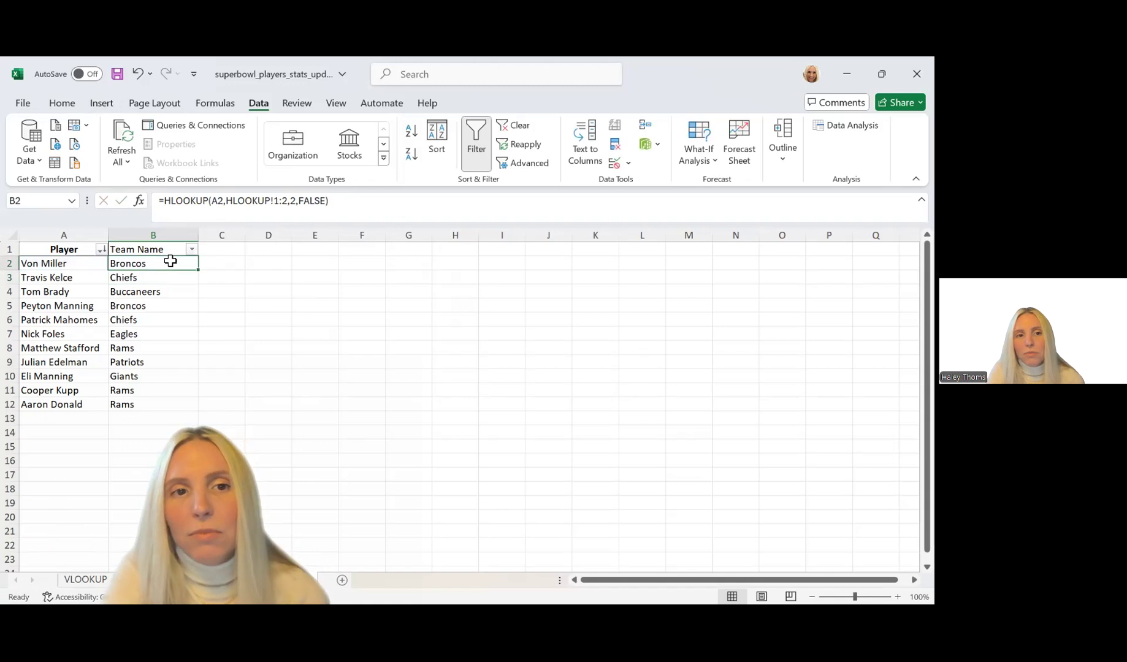
pyautogui.moveTo(199, 270); pyautogui.dragTo(189, 410)
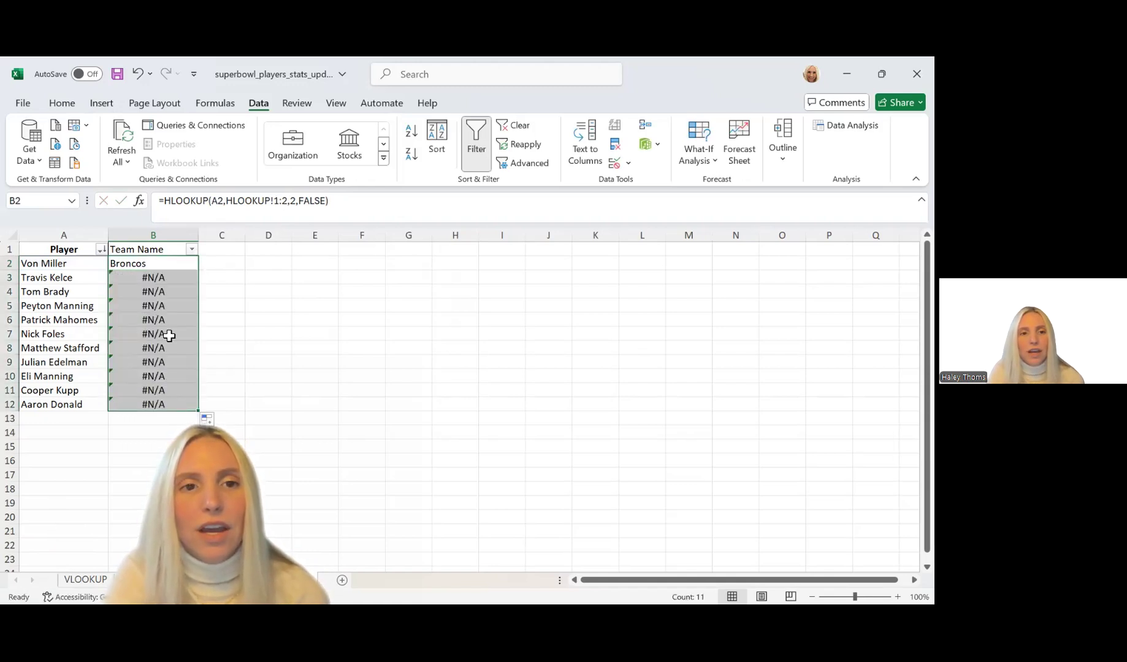
pyautogui.click(169, 280)
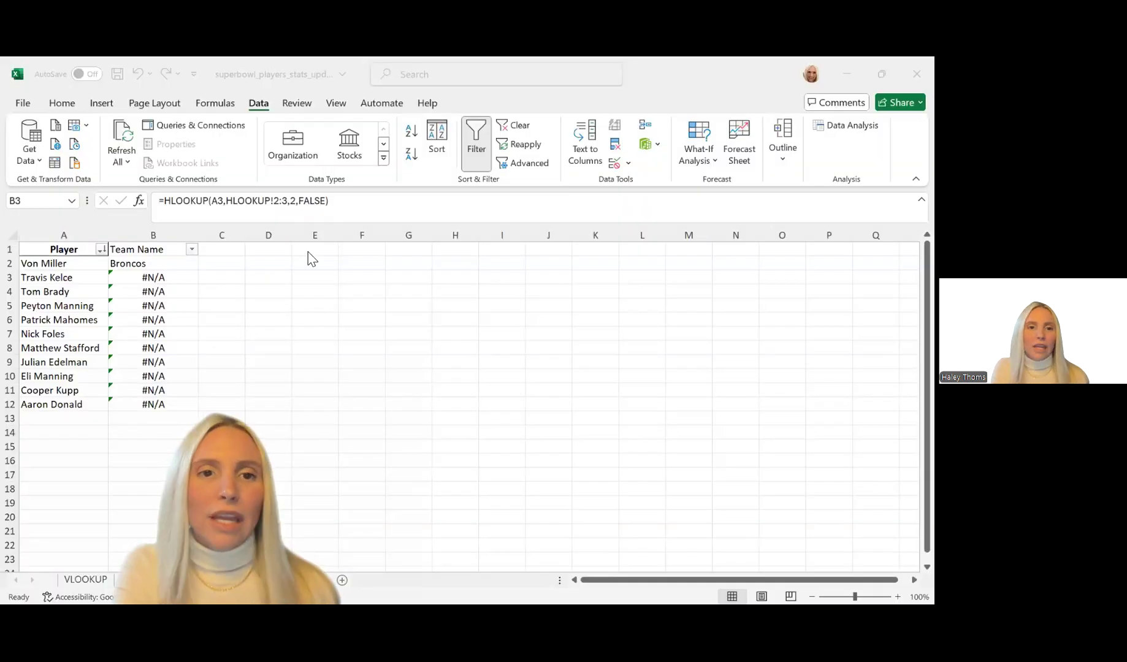
pyautogui.click(156, 276)
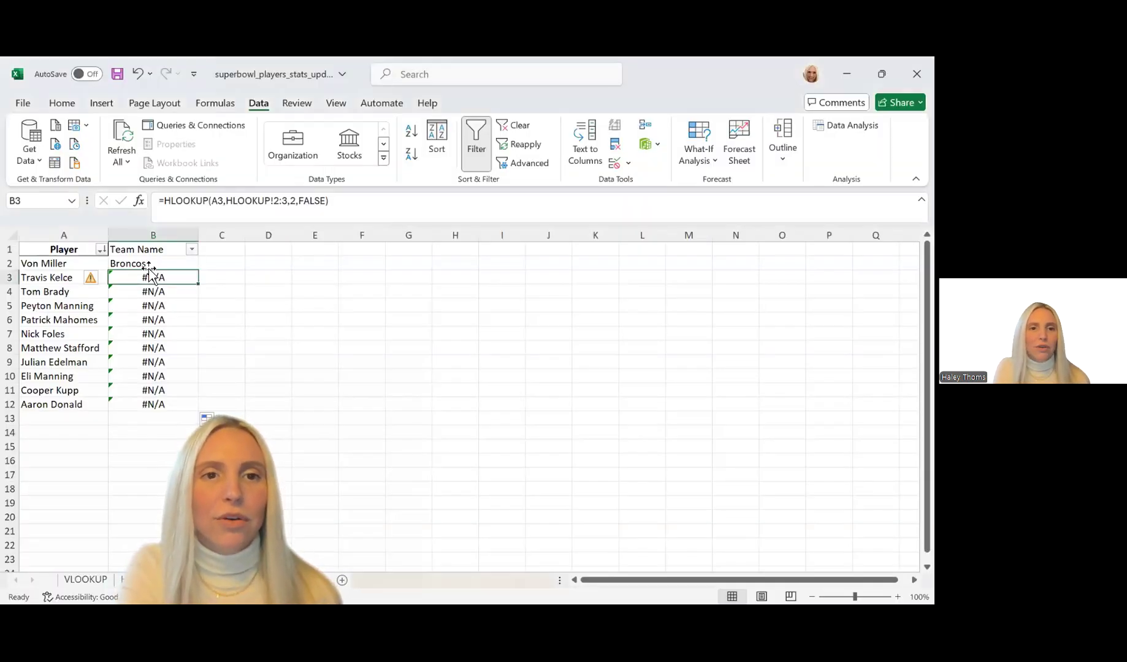
# Step: Undo the relative-reference fill and edit, and refill the HLOOKUP!$1:$2 formula from B2 down to B12
pyautogui.click(137, 74)
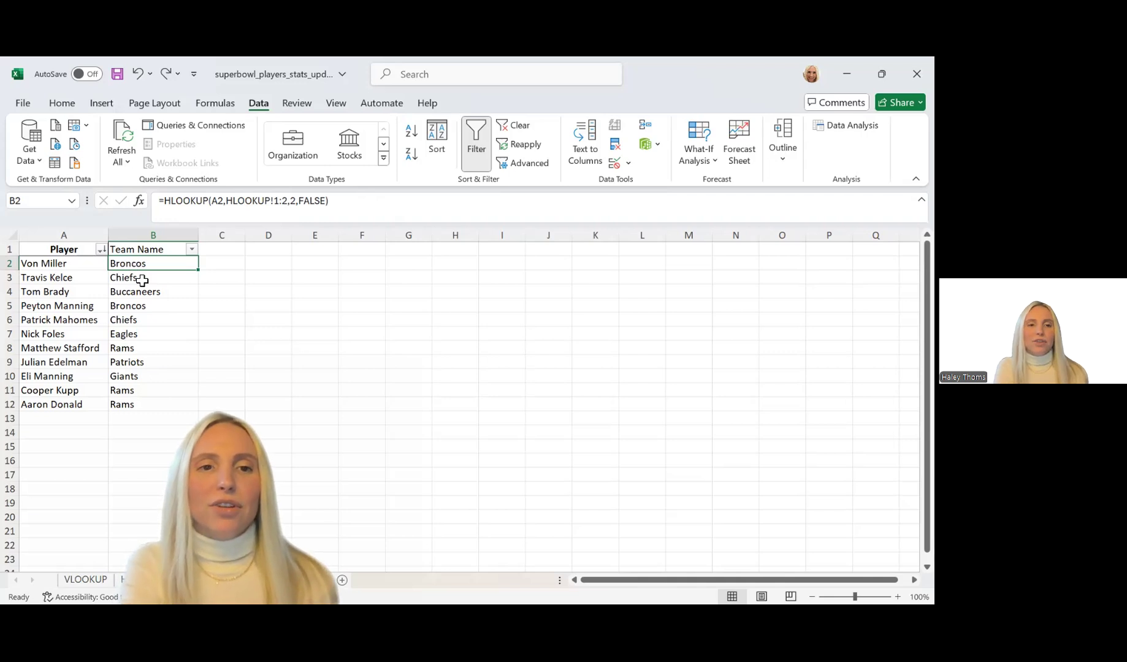
pyautogui.moveTo(199, 270); pyautogui.dragTo(177, 410)
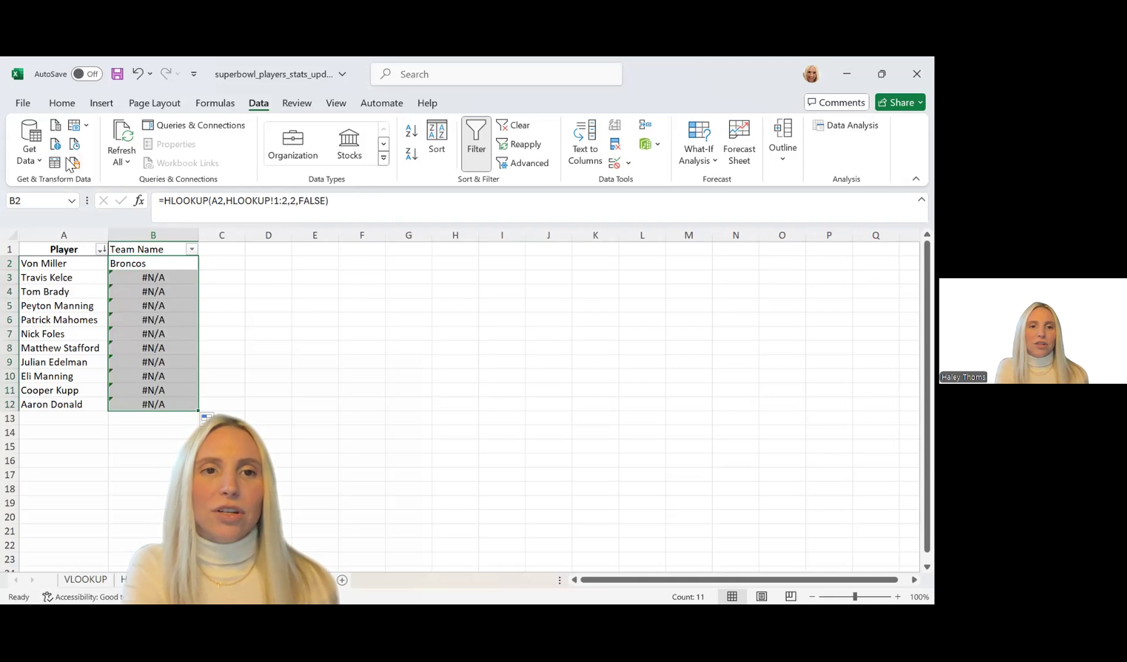
pyautogui.click(137, 73)
pyautogui.click(137, 73)
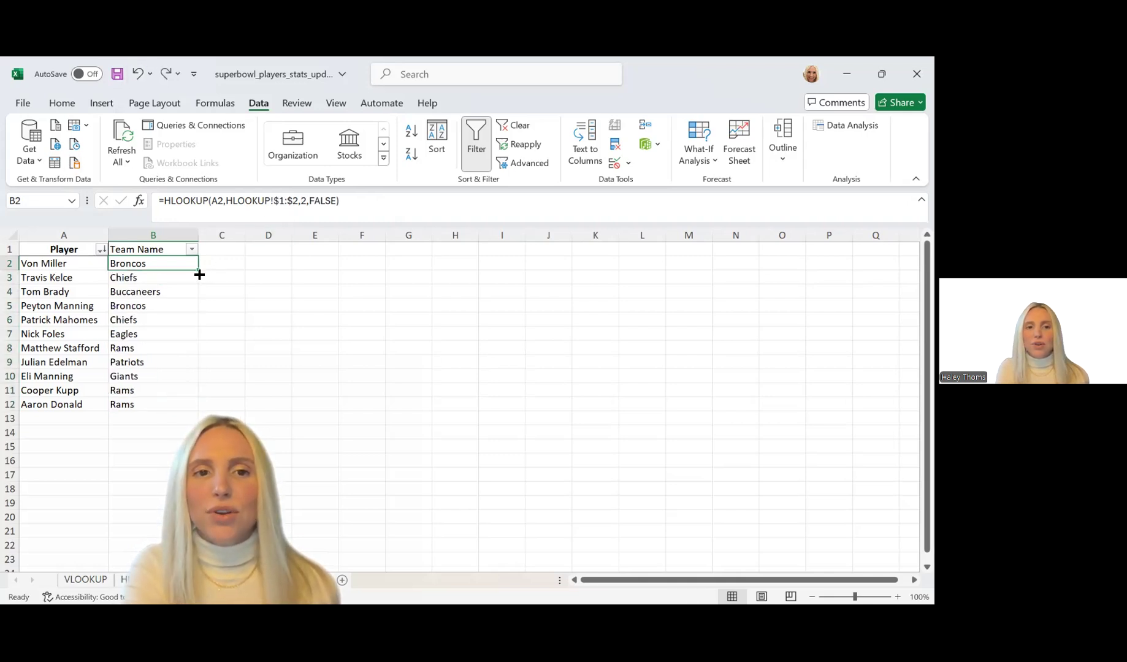
pyautogui.moveTo(201, 275); pyautogui.dragTo(201, 412)
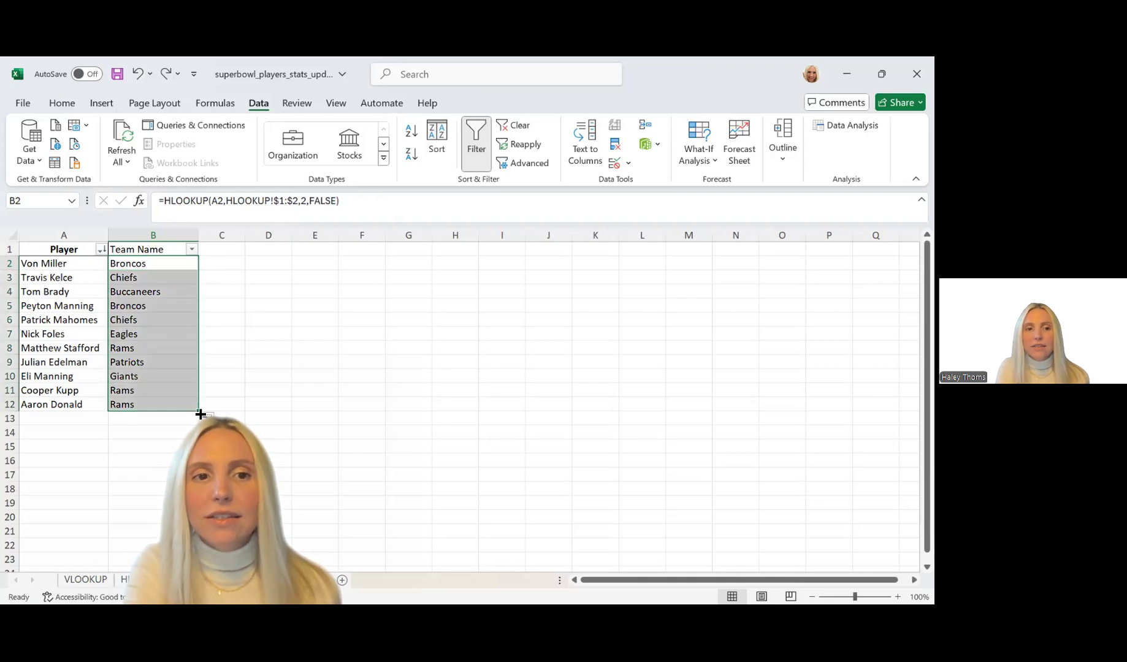
pyautogui.click(148, 268)
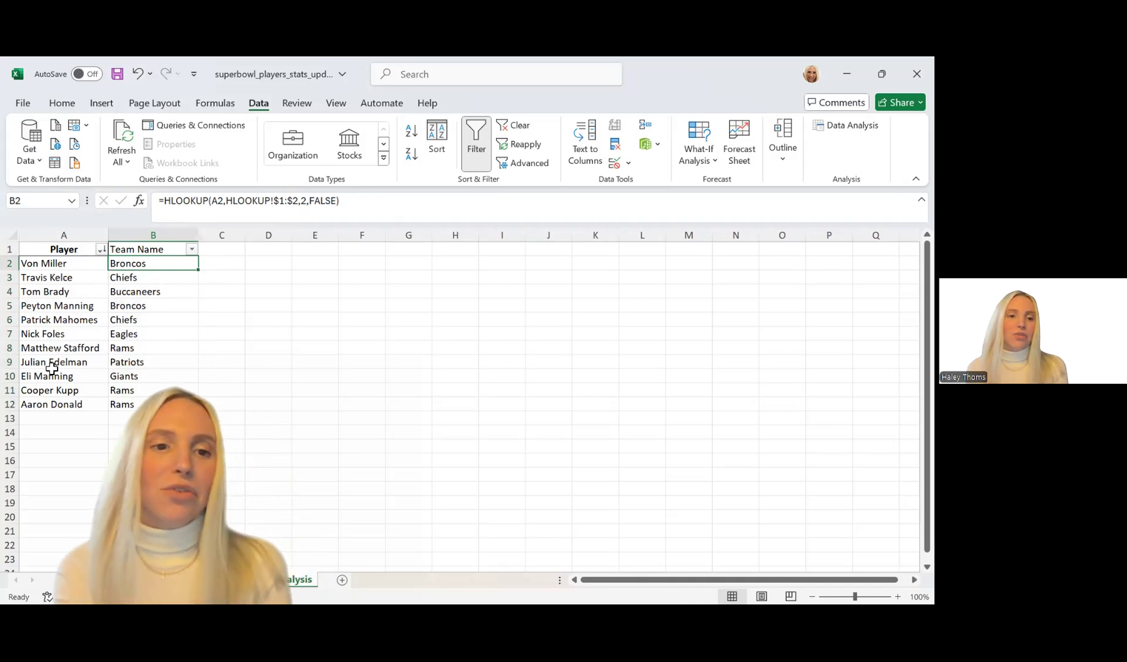
# Step: Compare where the Player column and Player row sit in the rearranged tables with the column layout of the VLOOKUP sheet
pyautogui.click(126, 579)
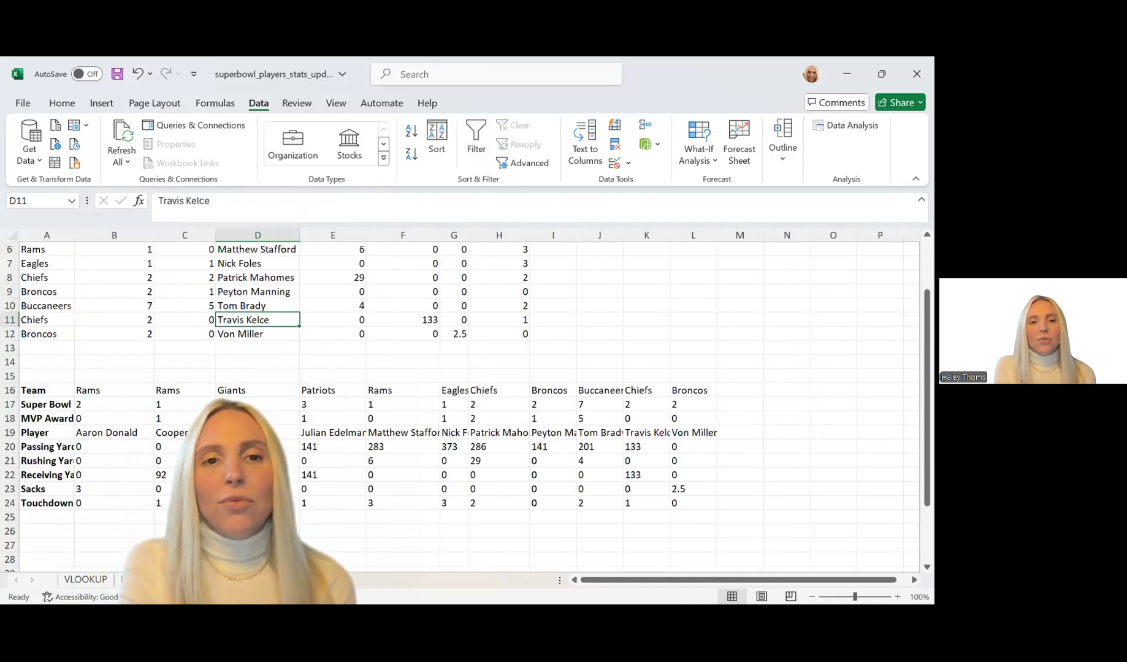
pyautogui.scroll(2, 172, 324)
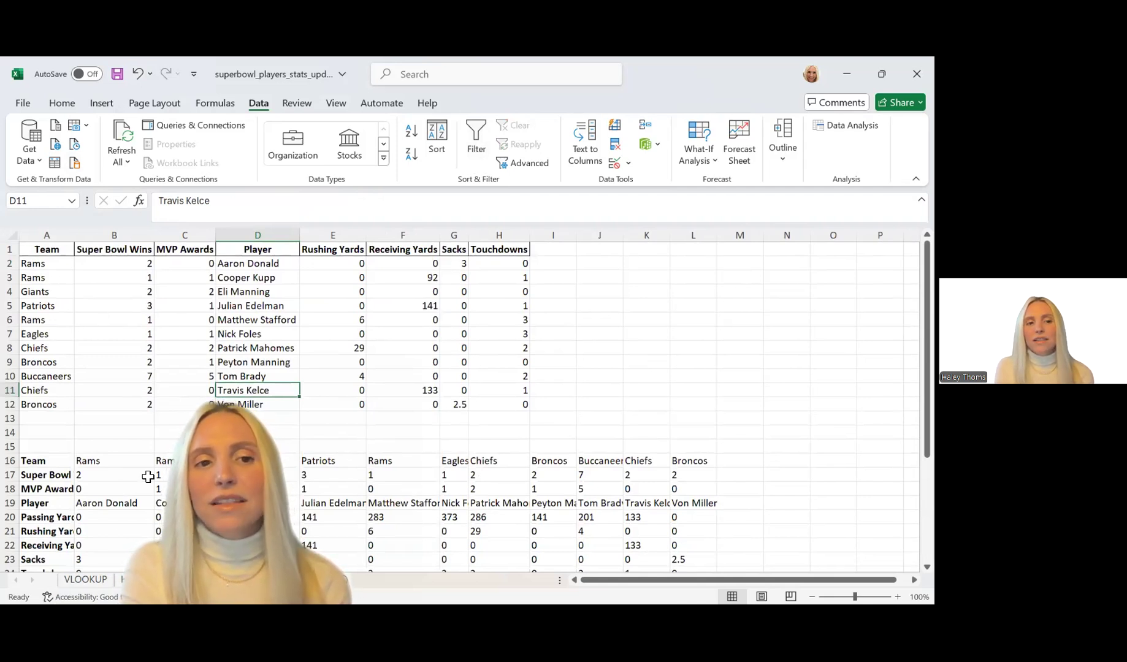
pyautogui.scroll(-2, 45, 364)
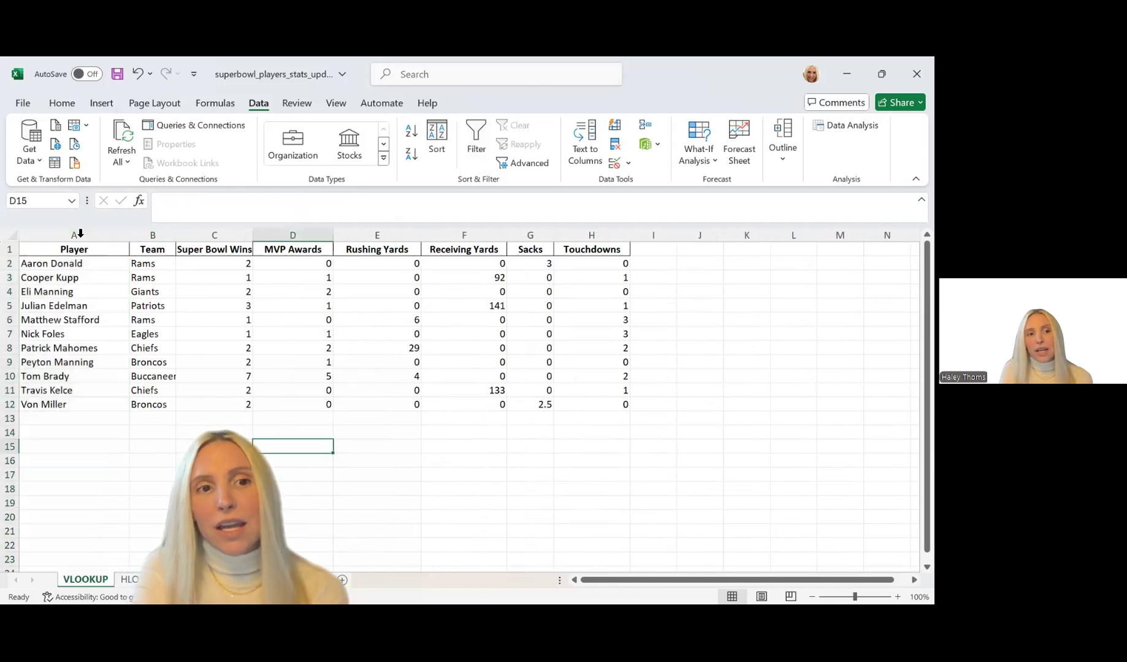
pyautogui.click(80, 235)
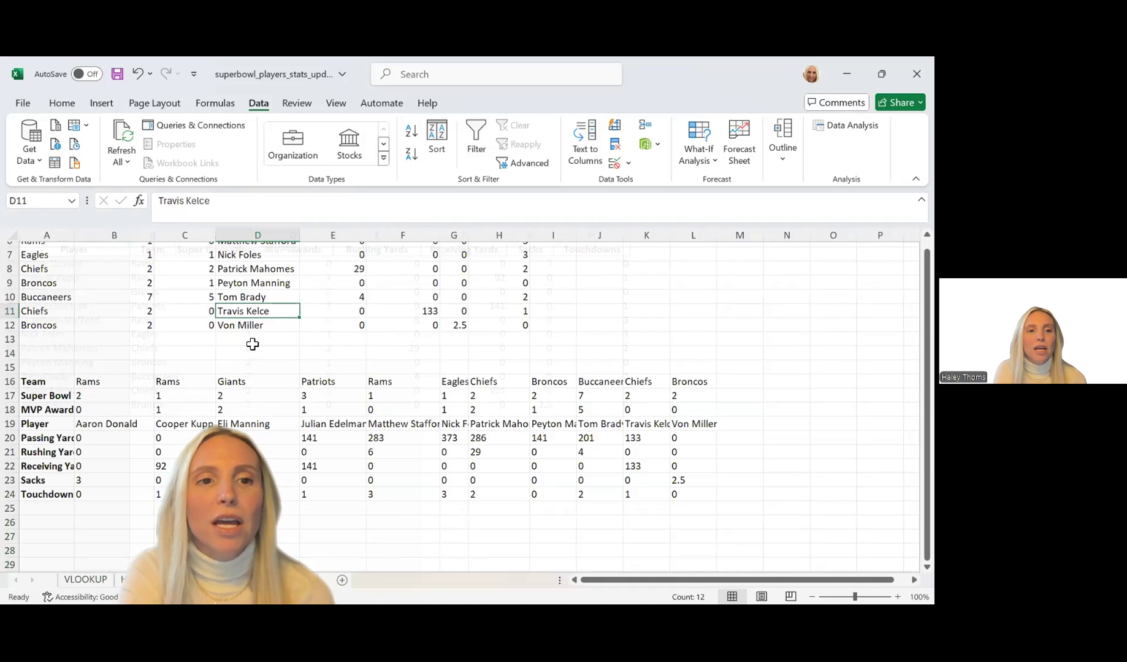
pyautogui.scroll(2, 251, 343)
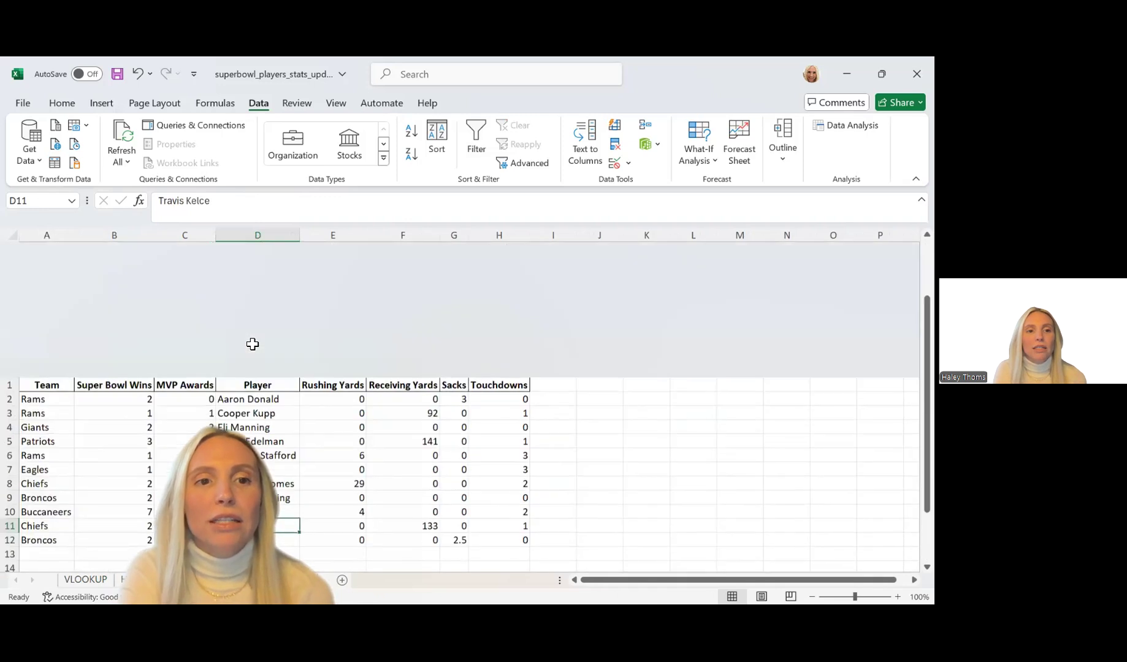
pyautogui.click(257, 335)
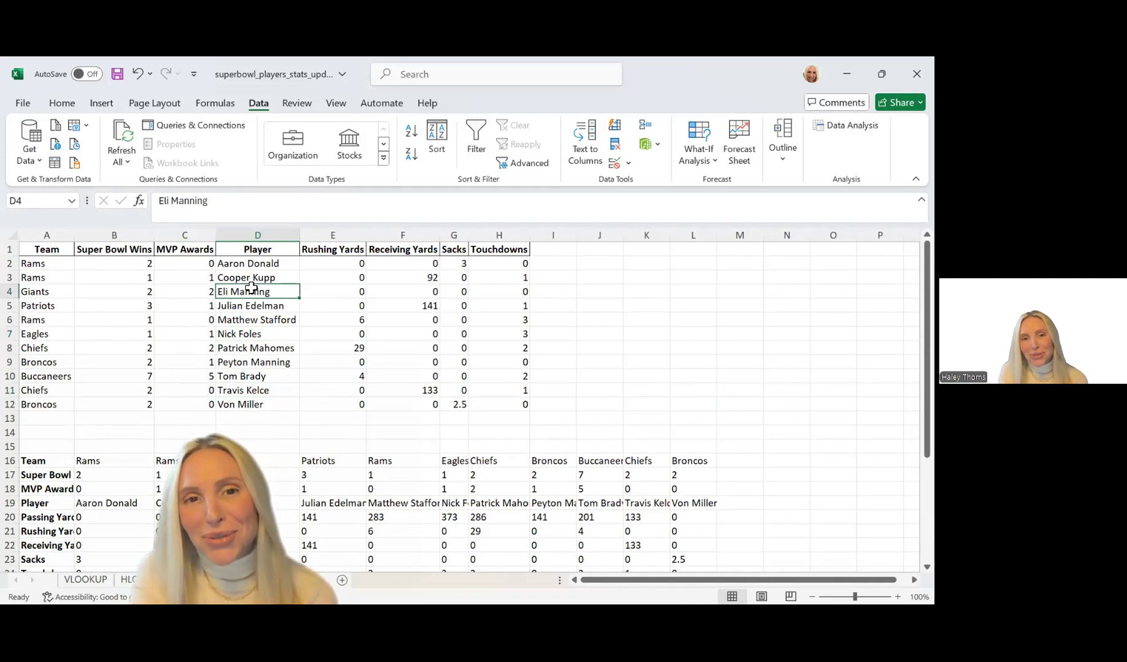
pyautogui.click(262, 336)
pyautogui.click(265, 279)
pyautogui.click(259, 335)
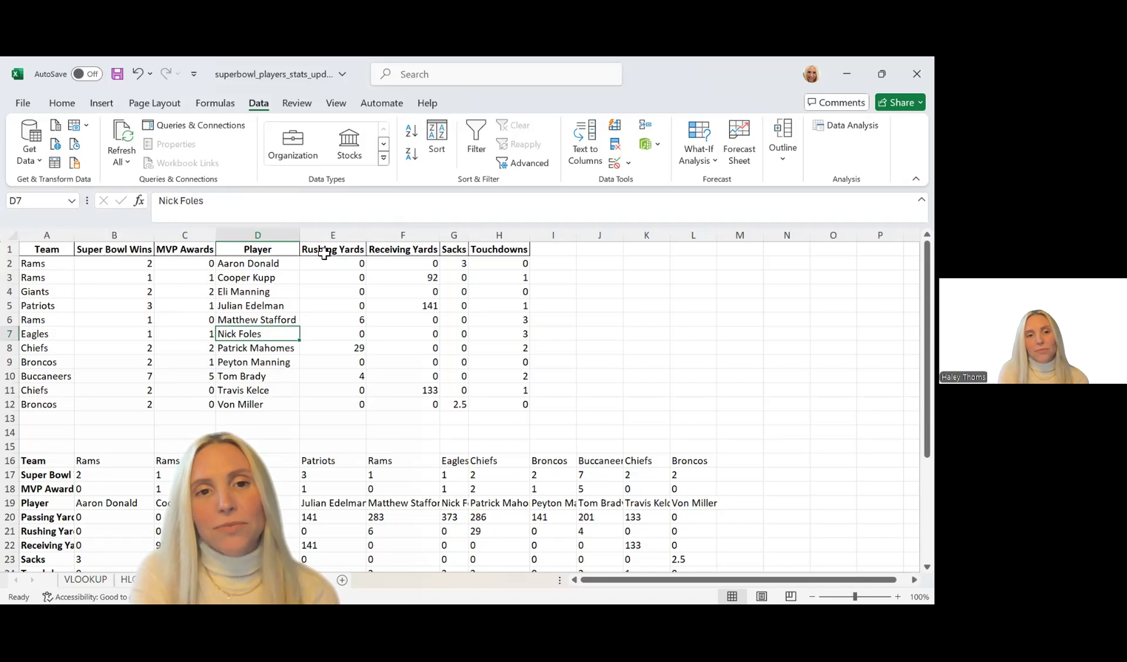
pyautogui.click(422, 303)
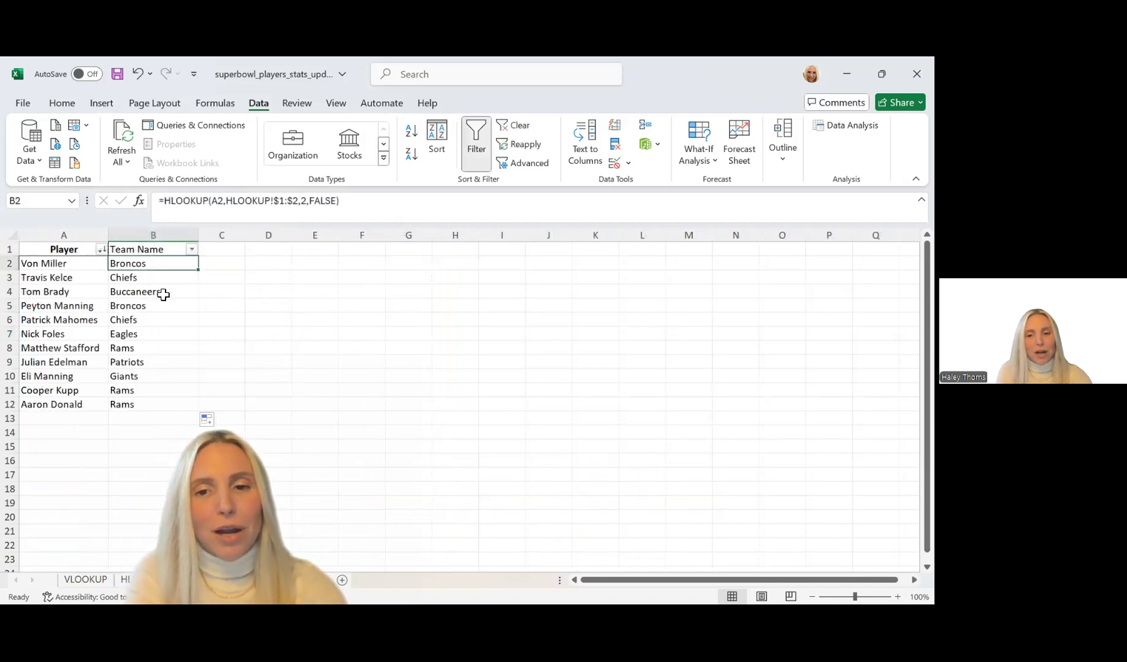
# Step: Clear the HLOOKUP formulas from B2:B12 in the Team Name column
pyautogui.moveTo(148, 264); pyautogui.dragTo(149, 402)
pyautogui.press('Delete')
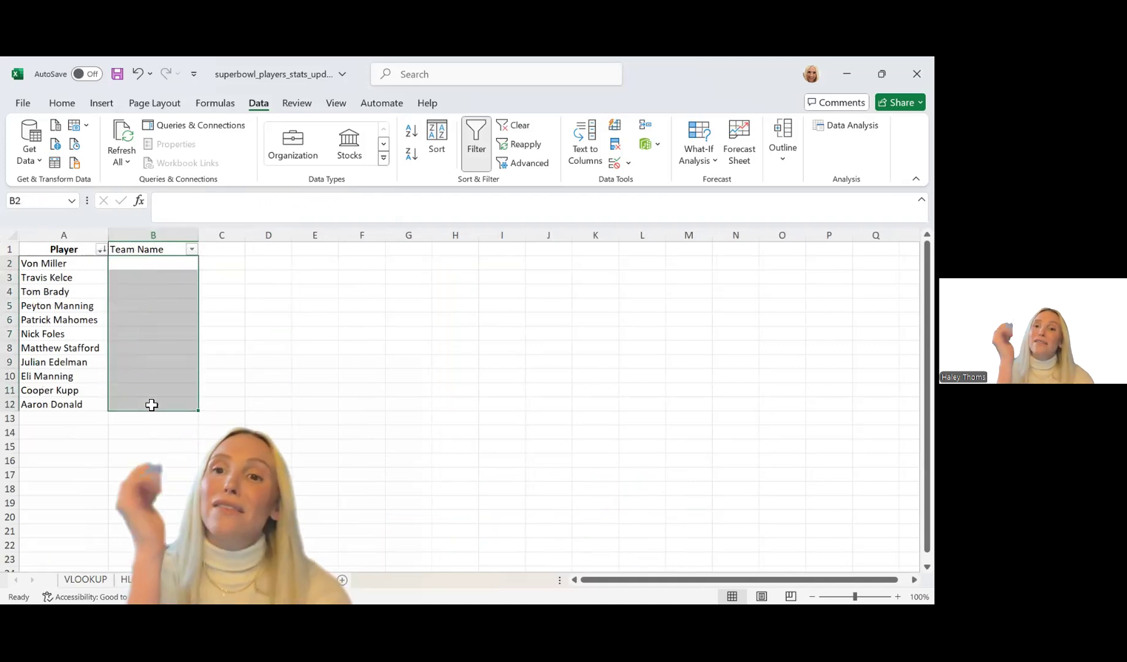
pyautogui.click(151, 405)
pyautogui.click(69, 296)
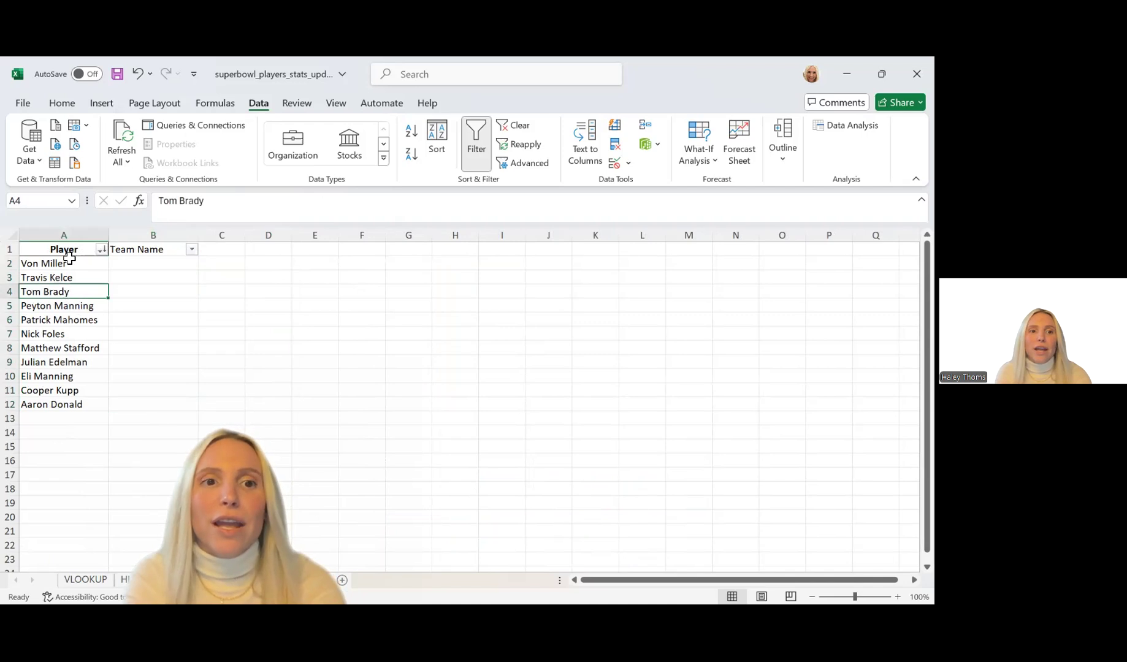
# Step: Start an XLOOKUP formula in B2 of the player list with A2 as the lookup value
pyautogui.click(131, 264)
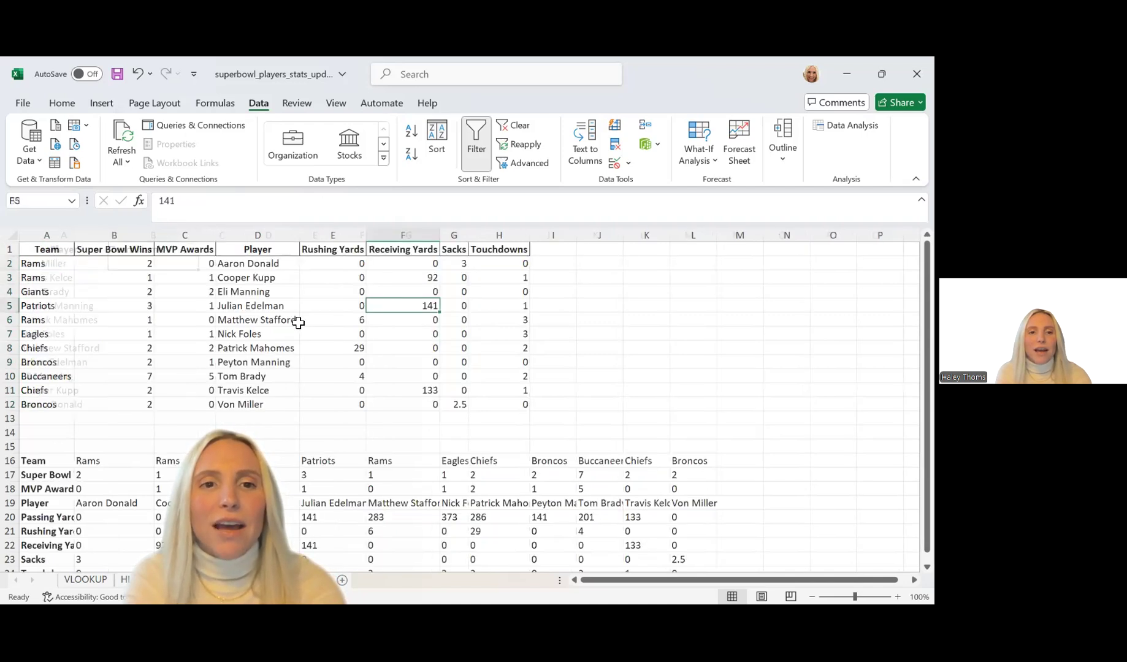
pyautogui.click(259, 268)
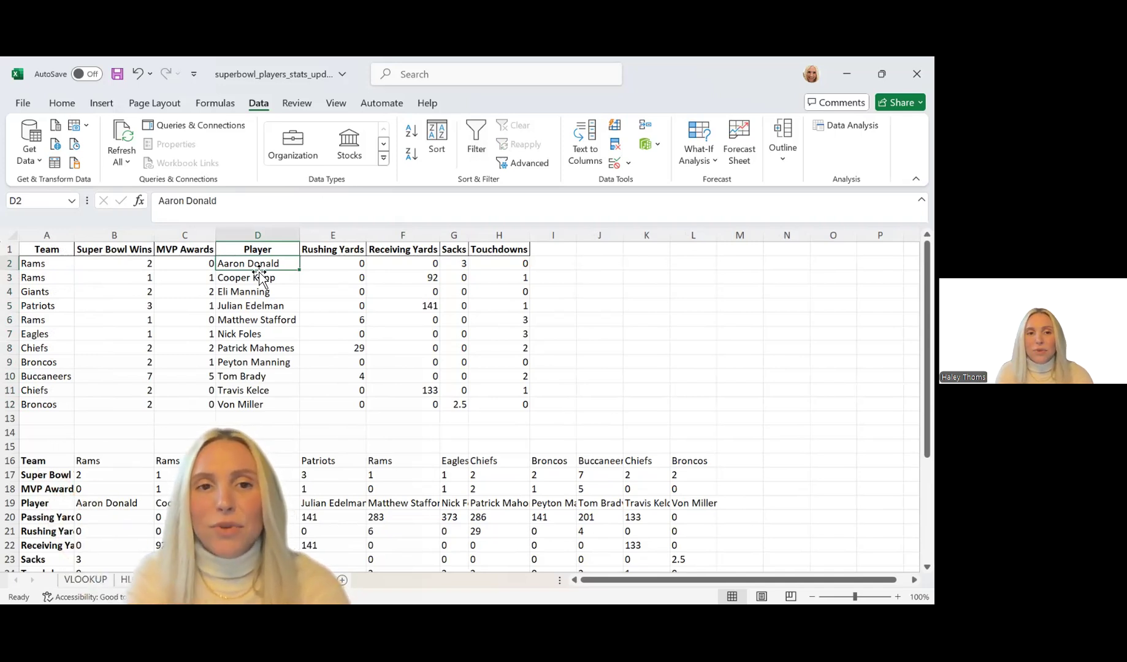
pyautogui.moveTo(261, 264); pyautogui.dragTo(519, 392)
pyautogui.click(205, 581)
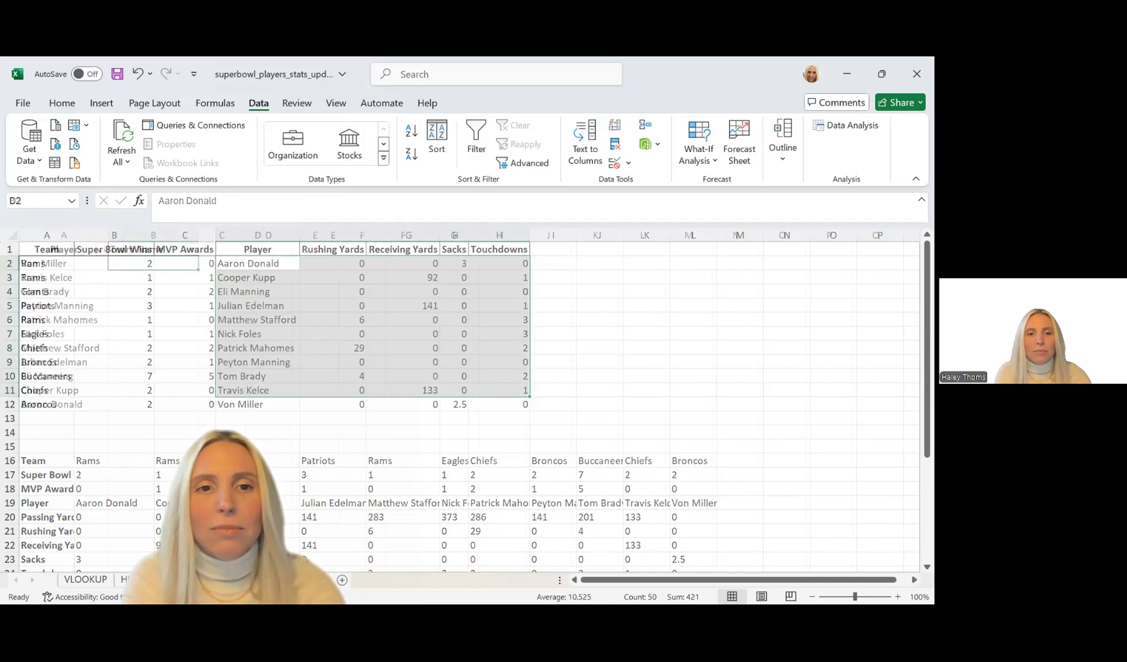
pyautogui.write('=')
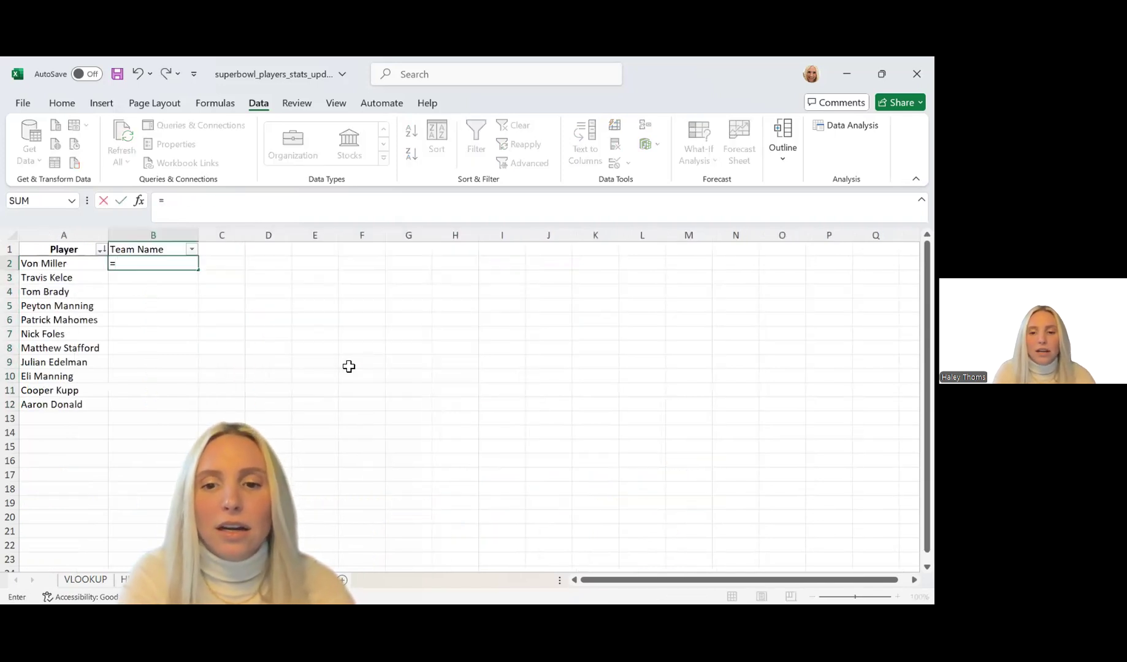
pyautogui.write('Xlookup')
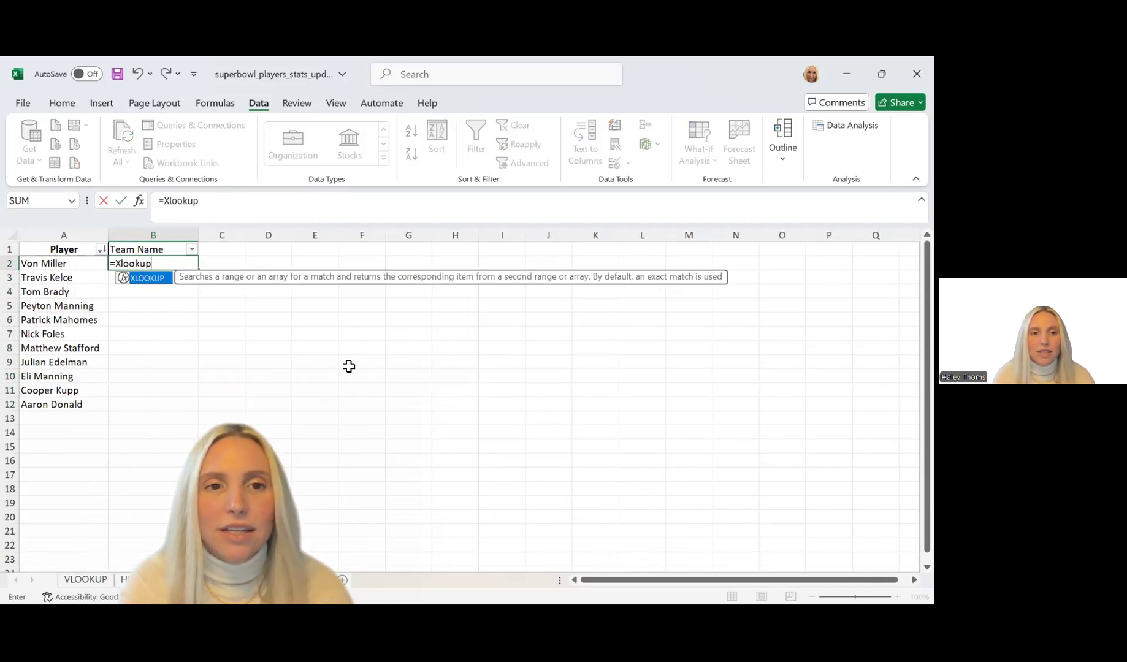
pyautogui.write('(')
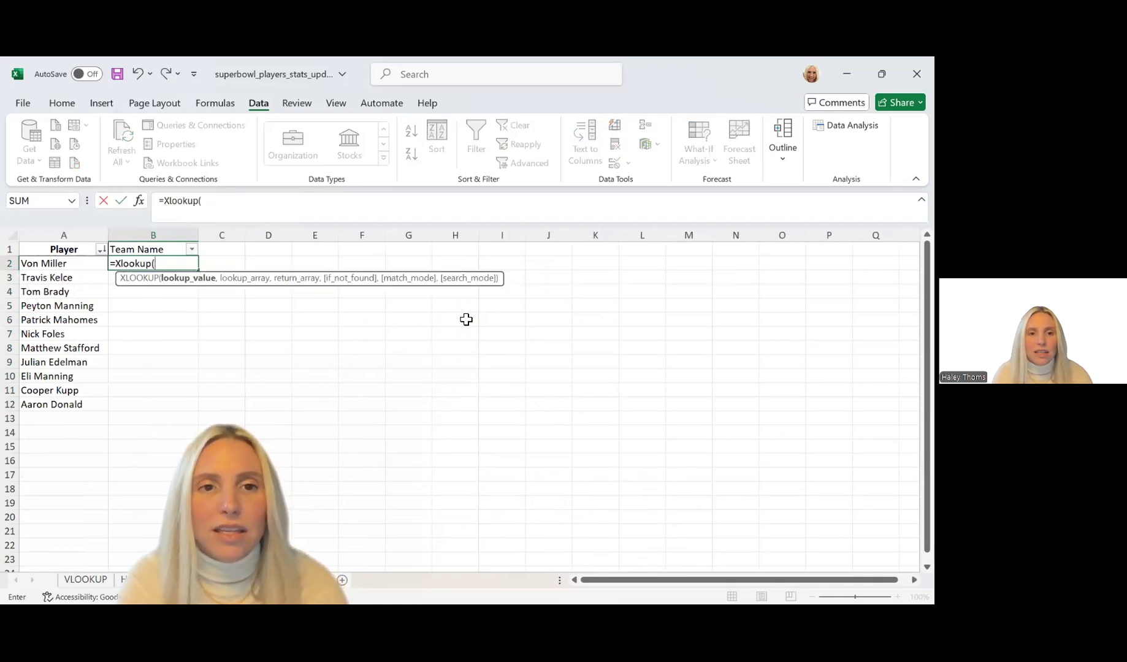
pyautogui.click(61, 264)
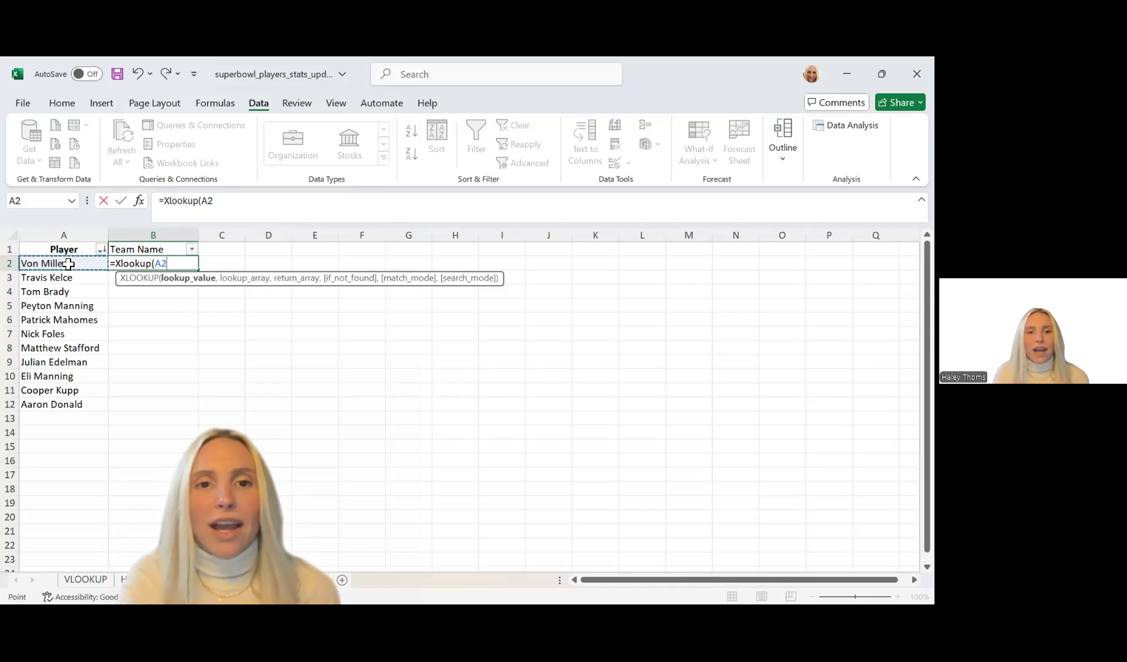
pyautogui.write(',')
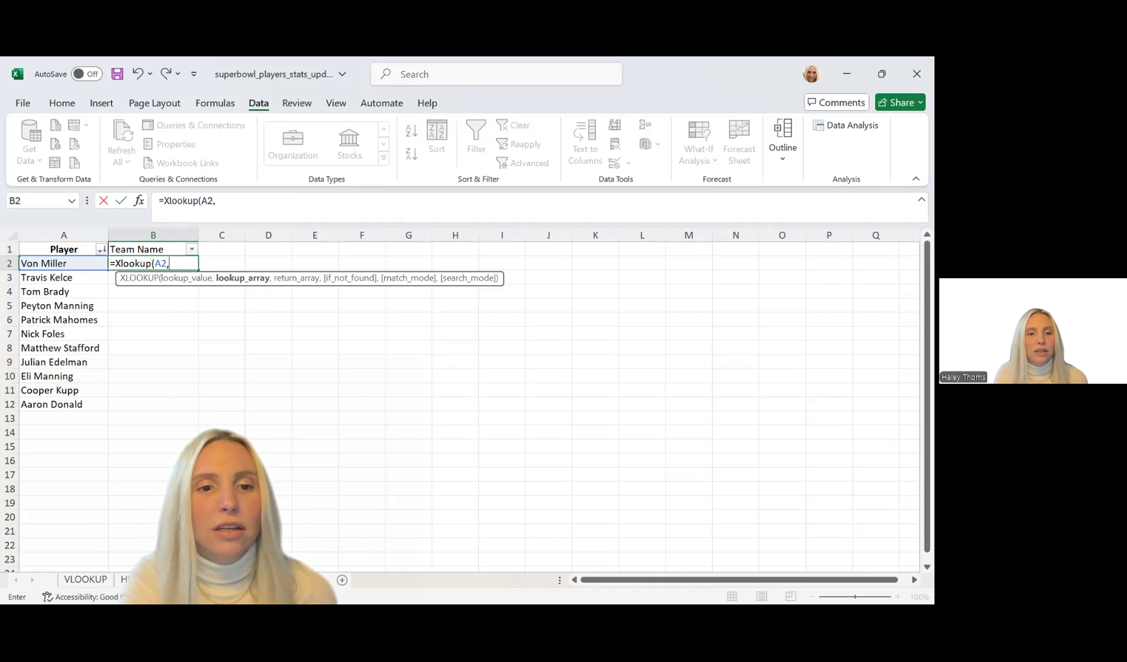
pyautogui.click(279, 580)
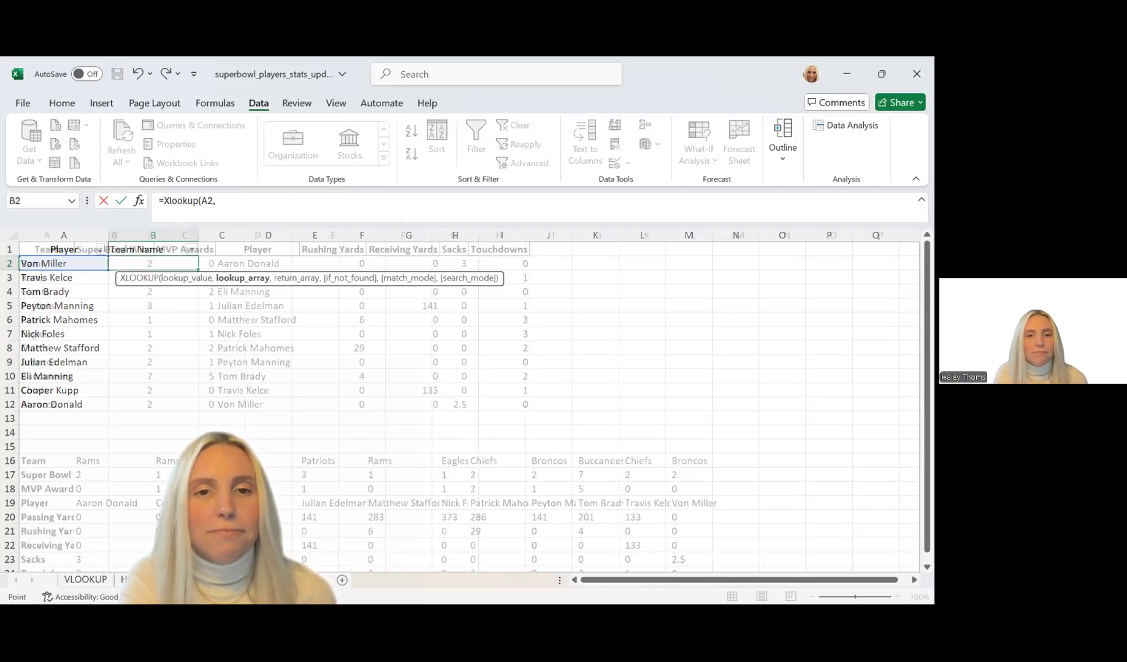
pyautogui.click(251, 233)
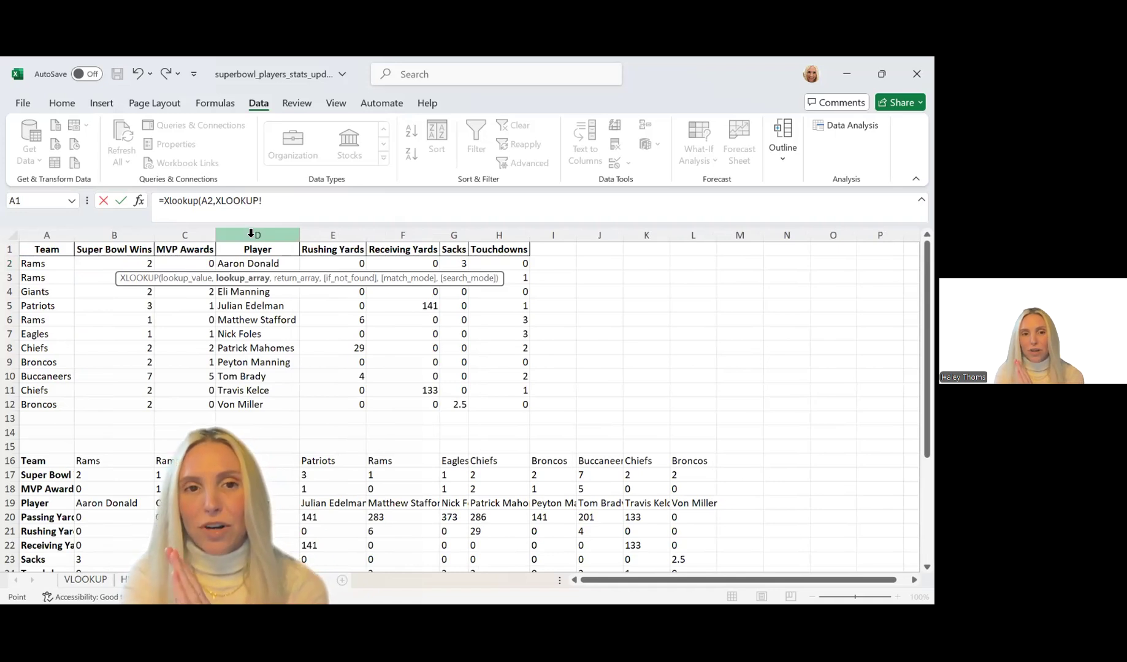
pyautogui.keyDown('shift'); pyautogui.click(489, 232); pyautogui.keyUp('shift')
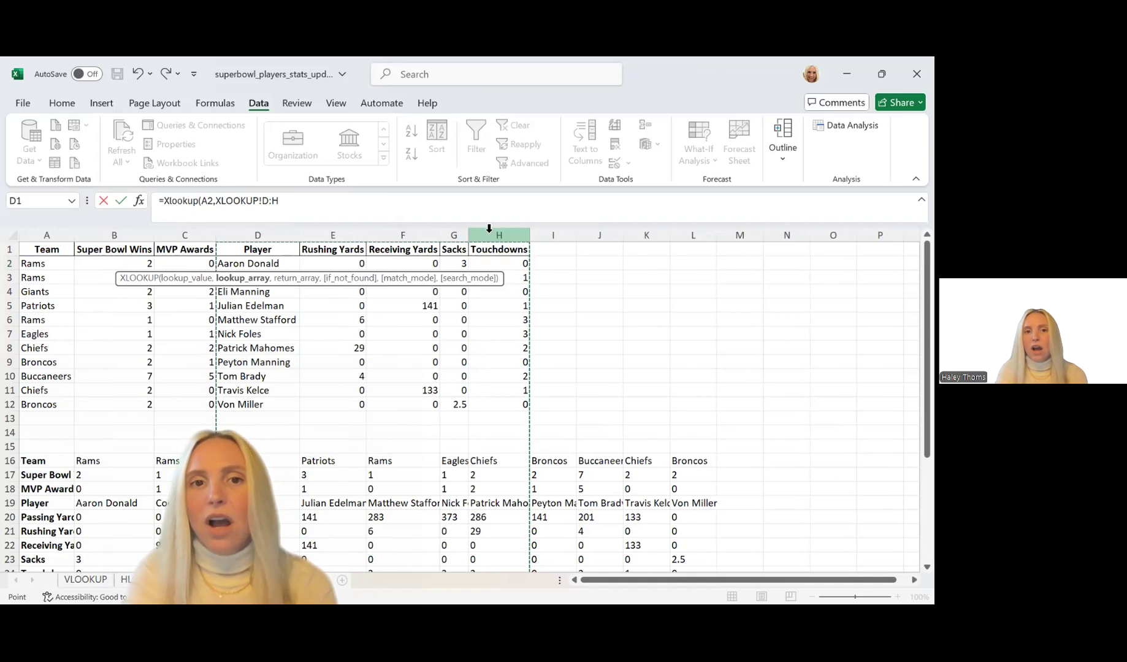
pyautogui.click(266, 236)
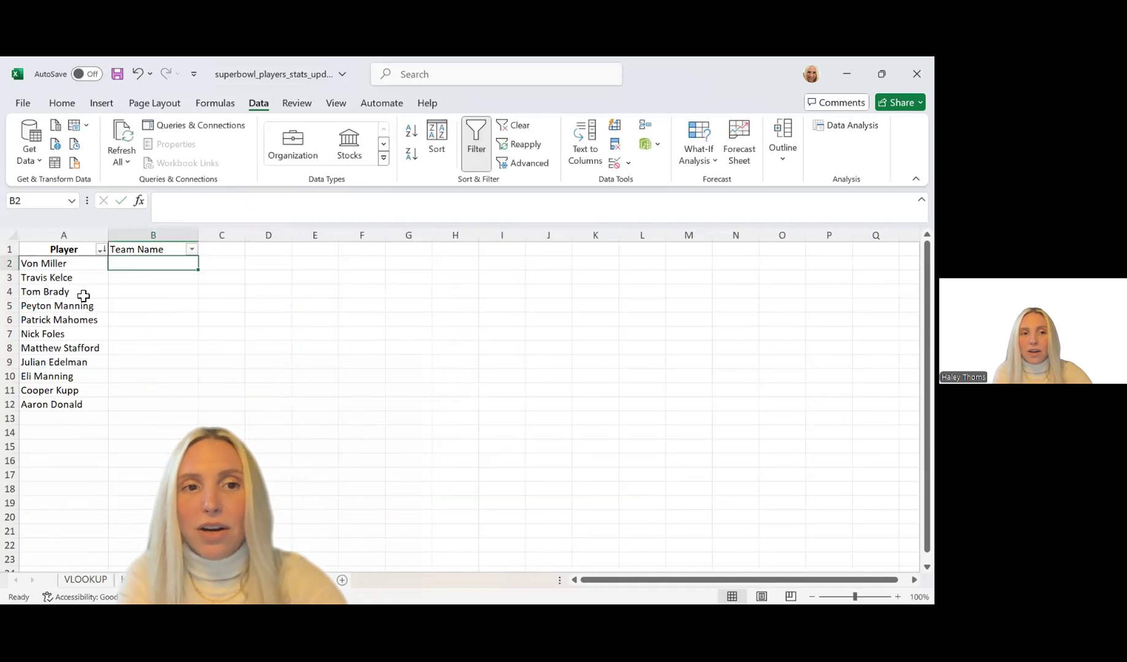
# Step: Enter an XLOOKUP formula in B2 with lookup value A2, lookup array XLOOKUP!D:D and return array XLOOKUP!A:A
pyautogui.write('=')
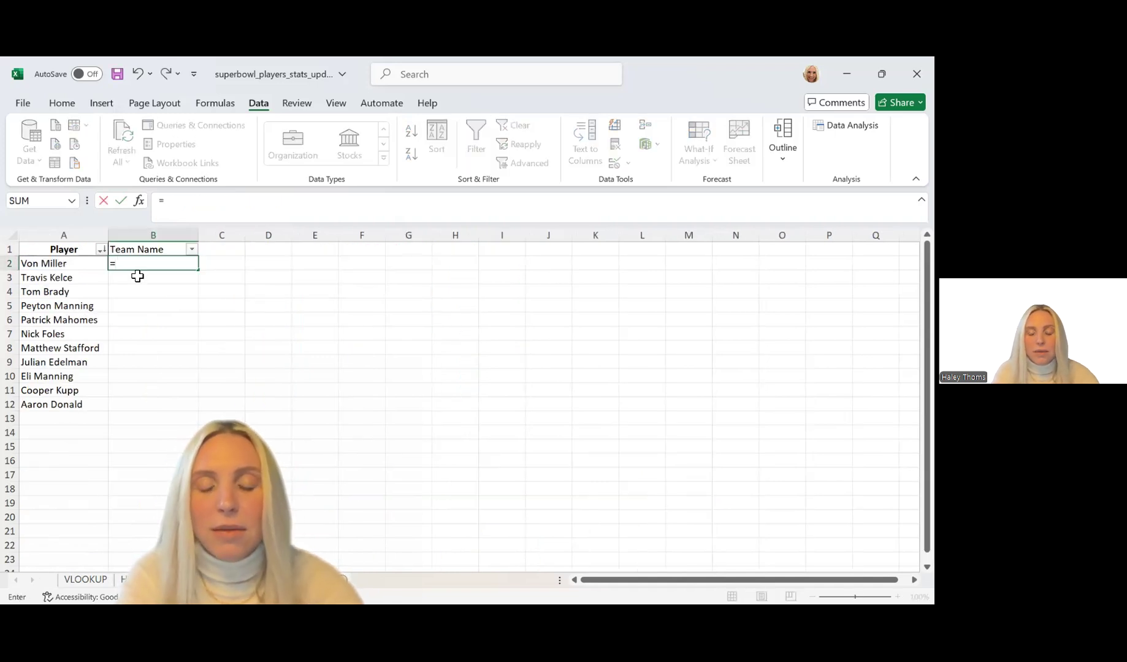
pyautogui.write('Xlookup(')
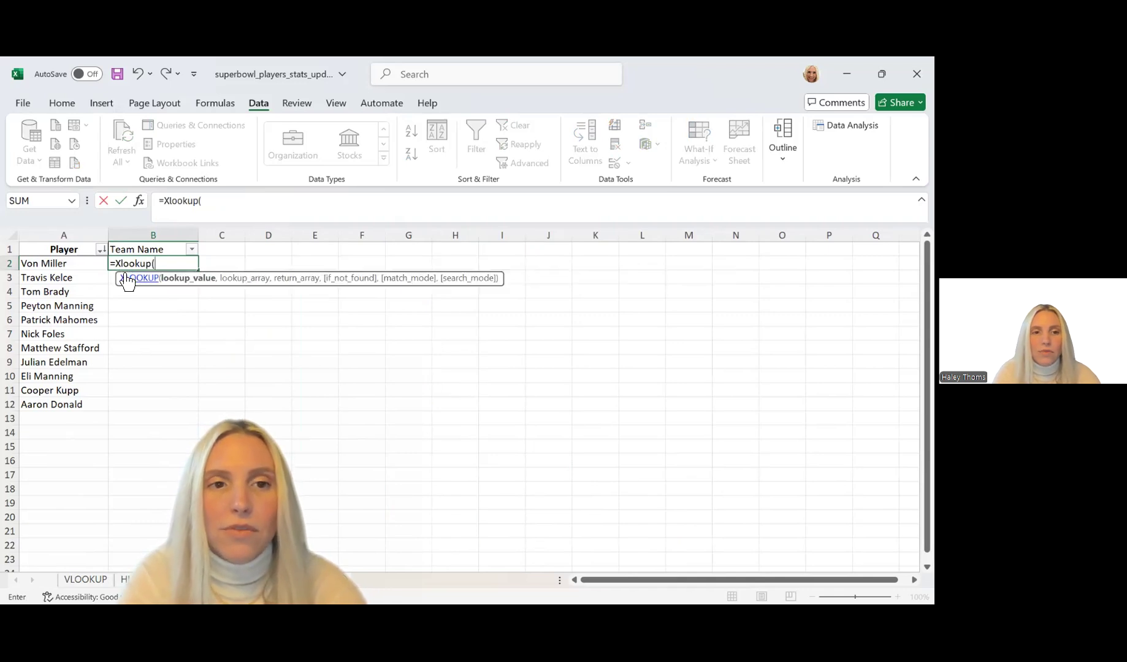
pyautogui.click(89, 263)
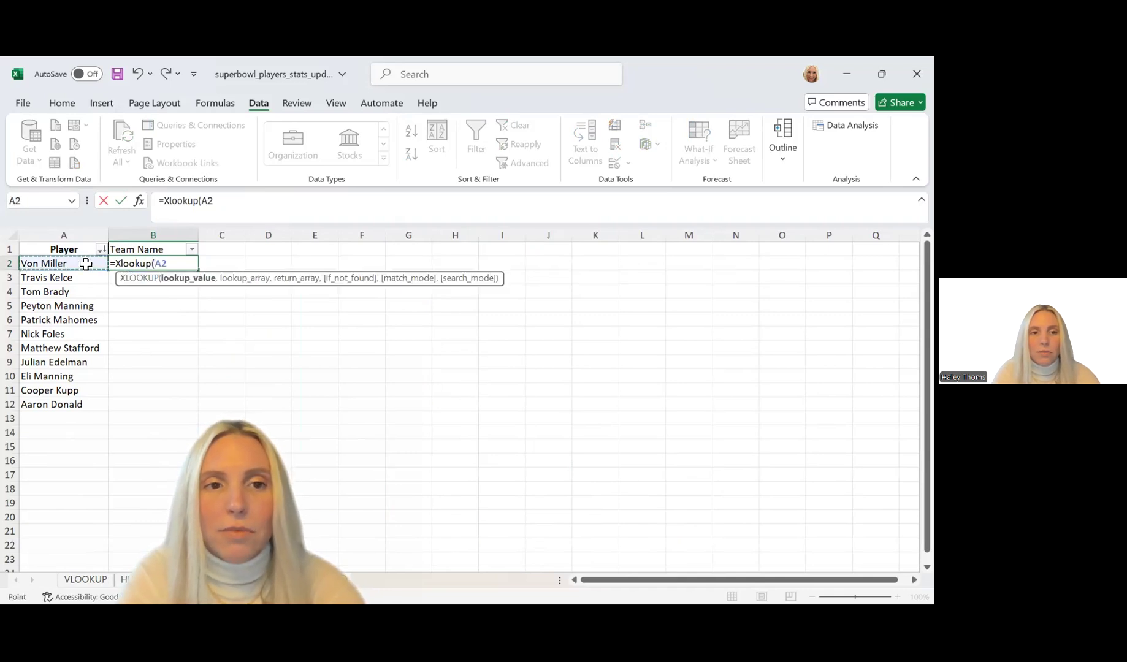
pyautogui.write(',')
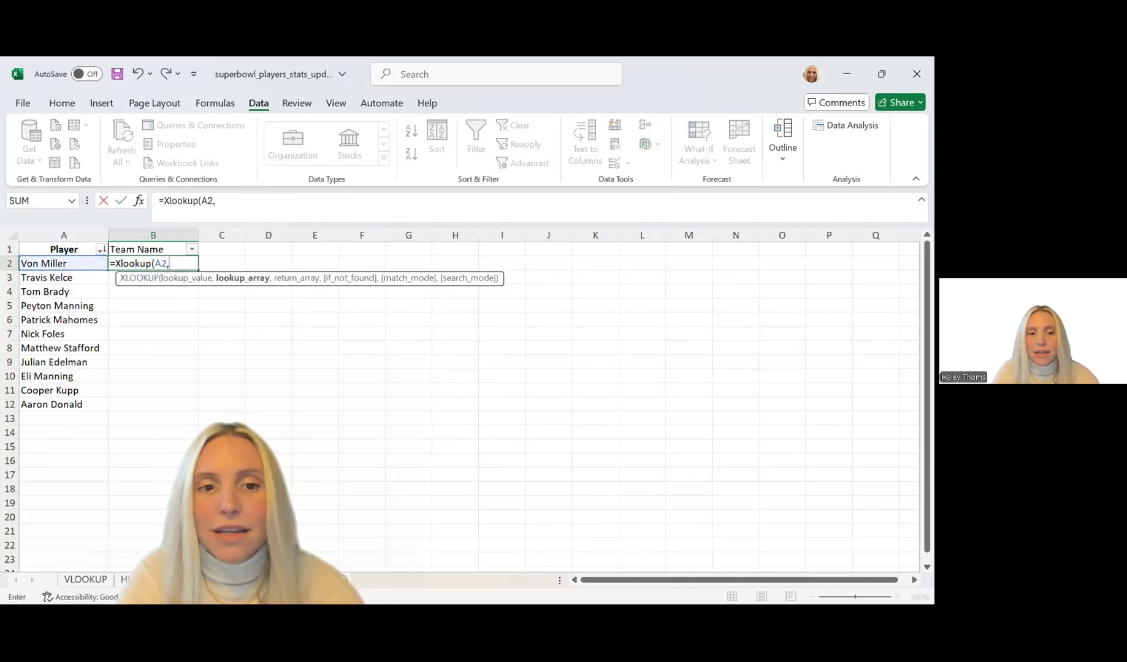
pyautogui.click(198, 580)
pyautogui.click(274, 235)
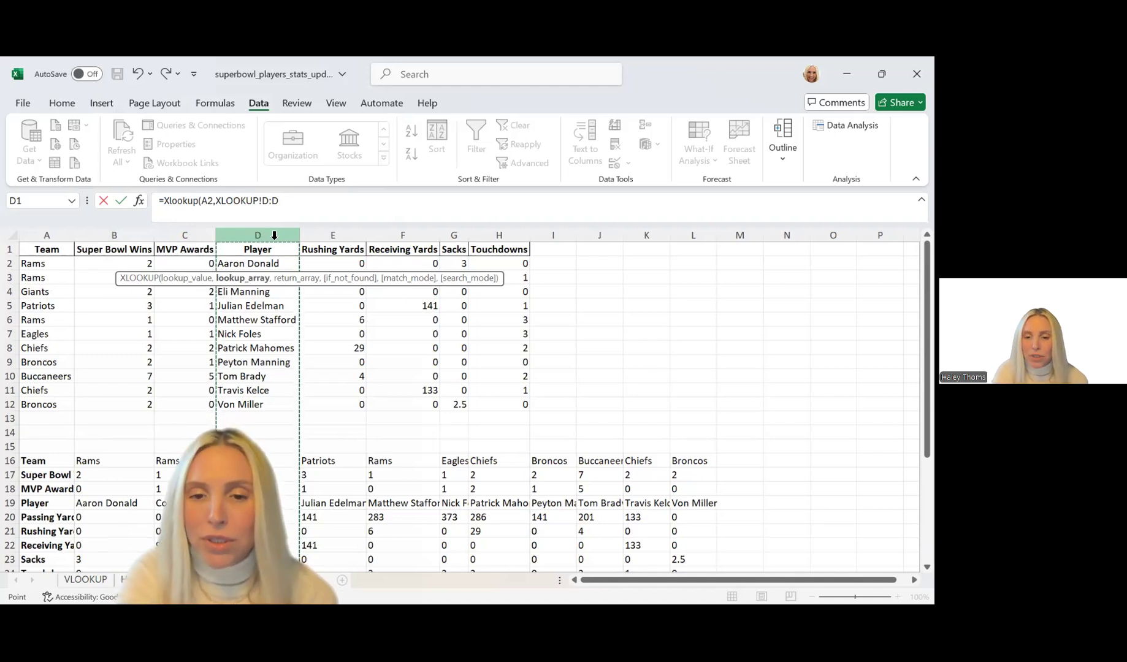
pyautogui.write(',')
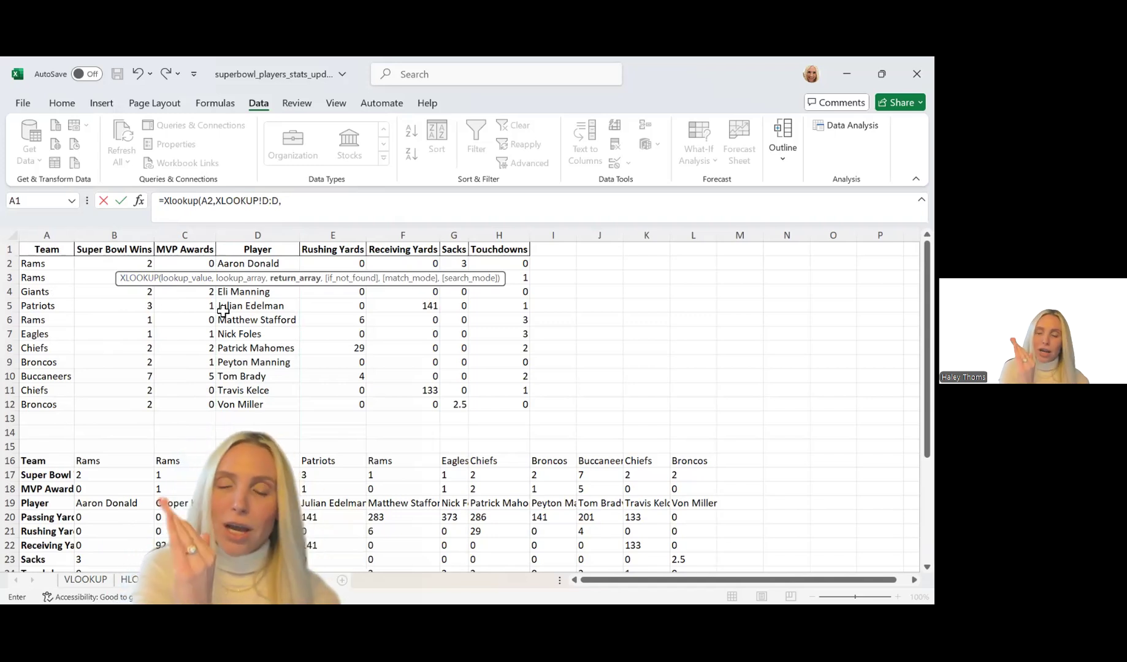
pyautogui.click(54, 232)
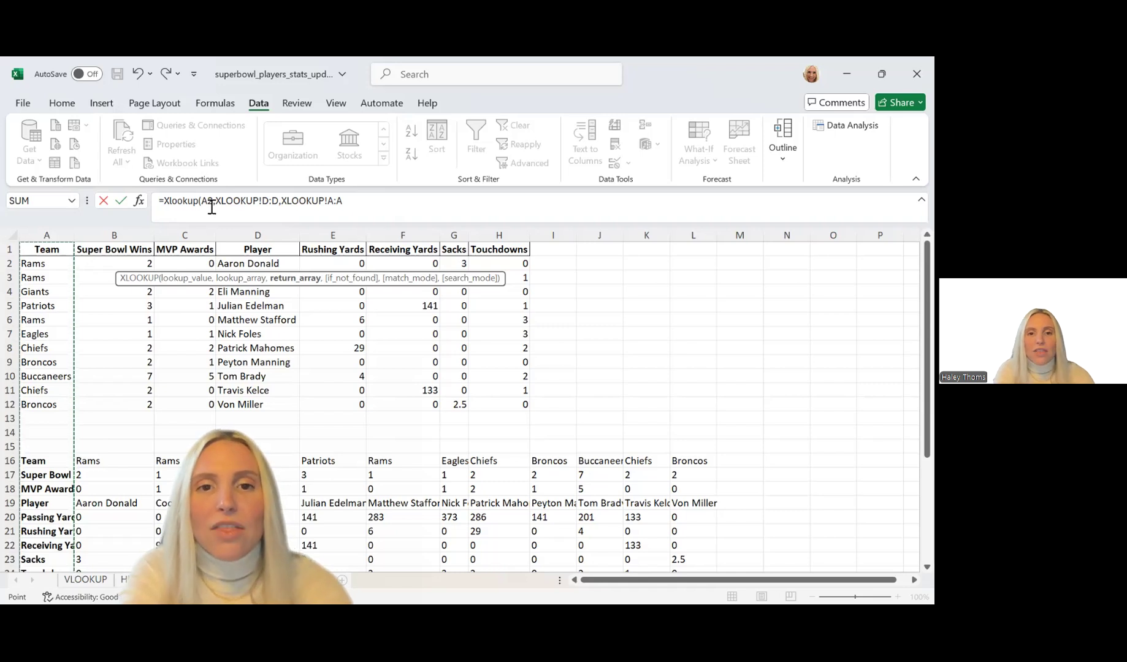
# Step: Add "Team Not Found" as the if_not_found value and complete the XLOOKUP formula in B2
pyautogui.write(',')
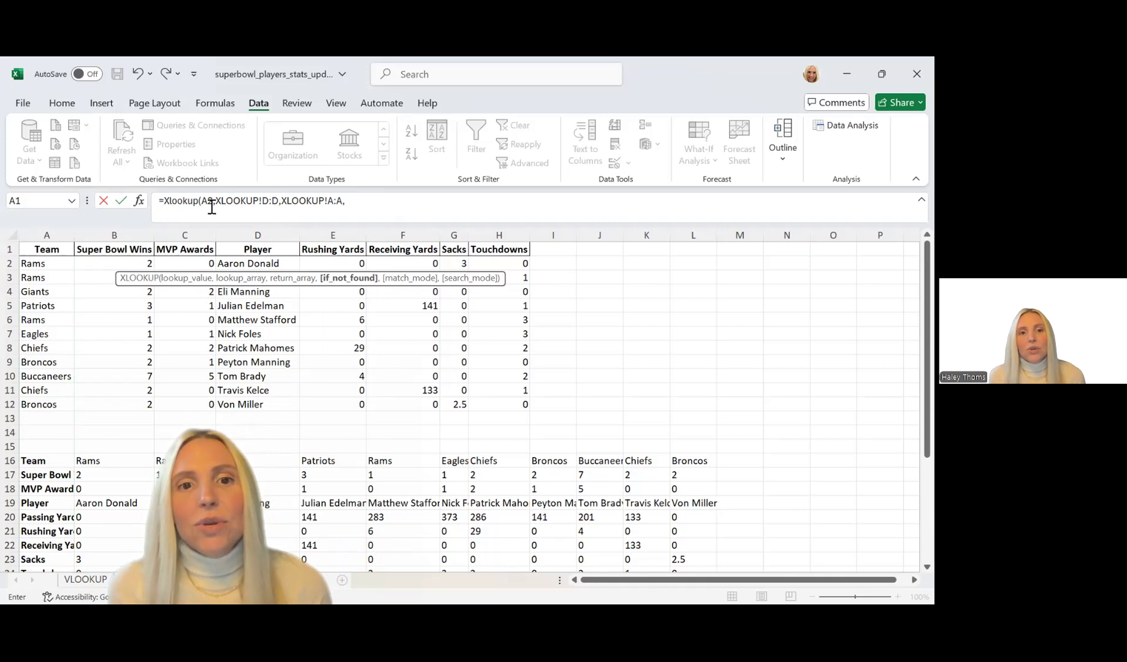
pyautogui.write('TeaM')
pyautogui.press('BackSpace')
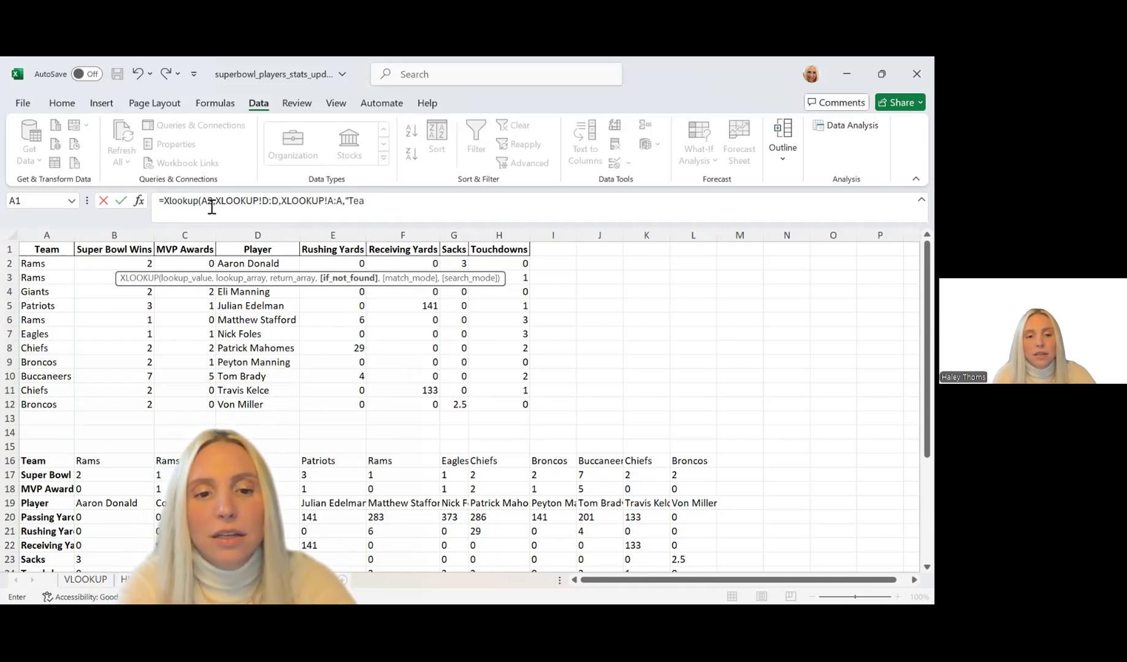
pyautogui.write('am N')
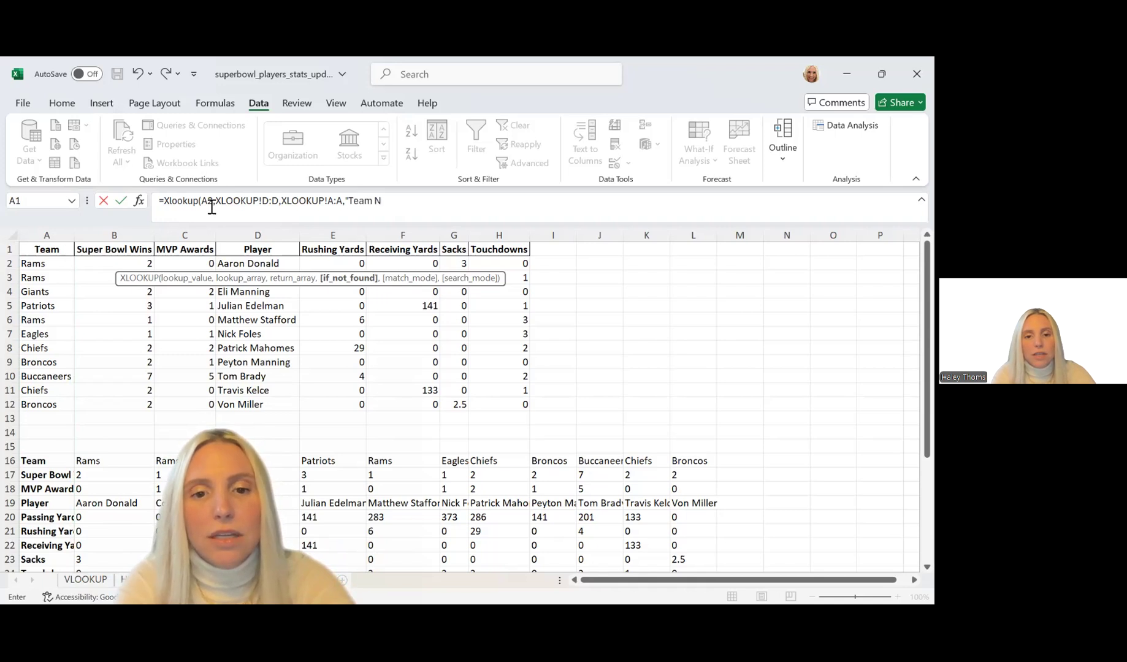
pyautogui.write('ot Found')
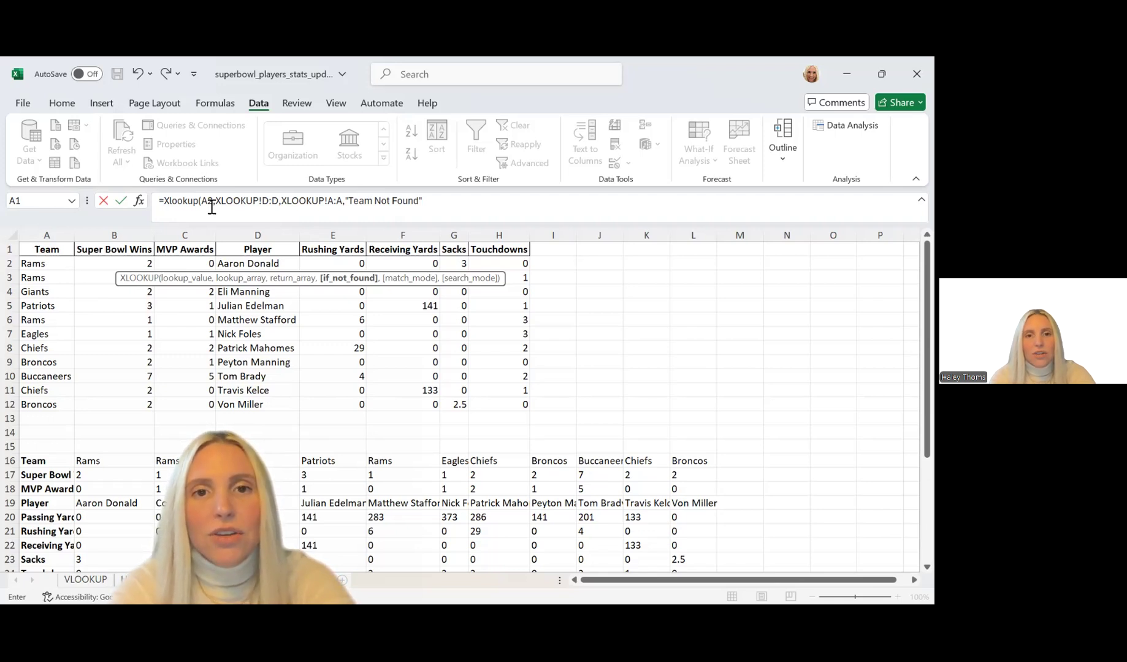
pyautogui.write(')')
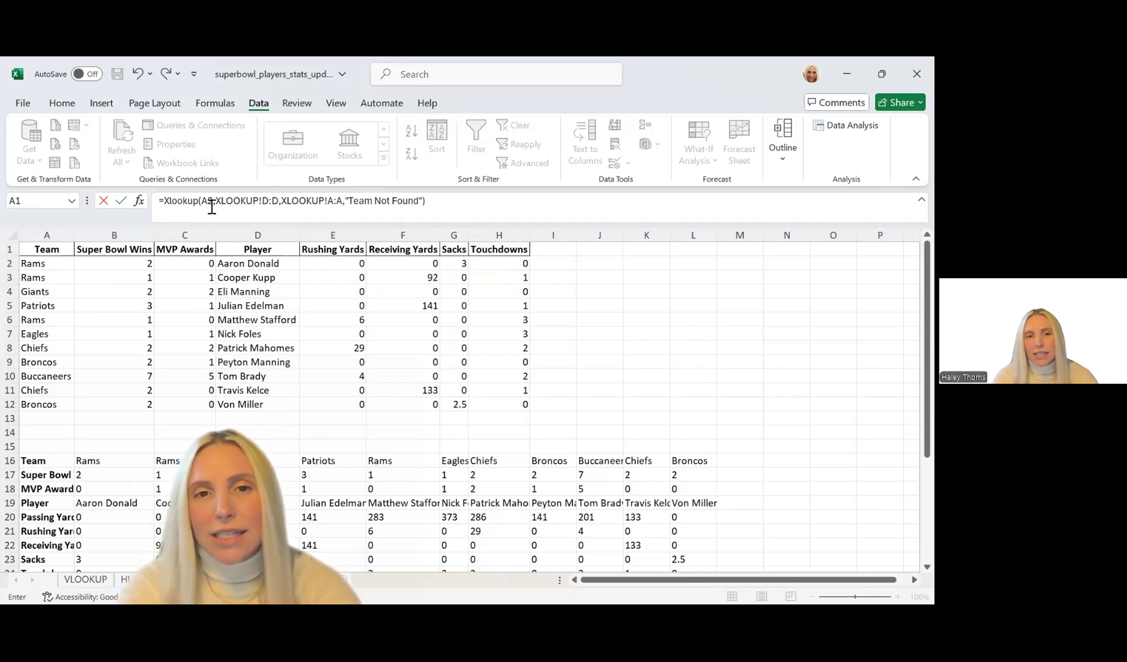
pyautogui.press('Return')
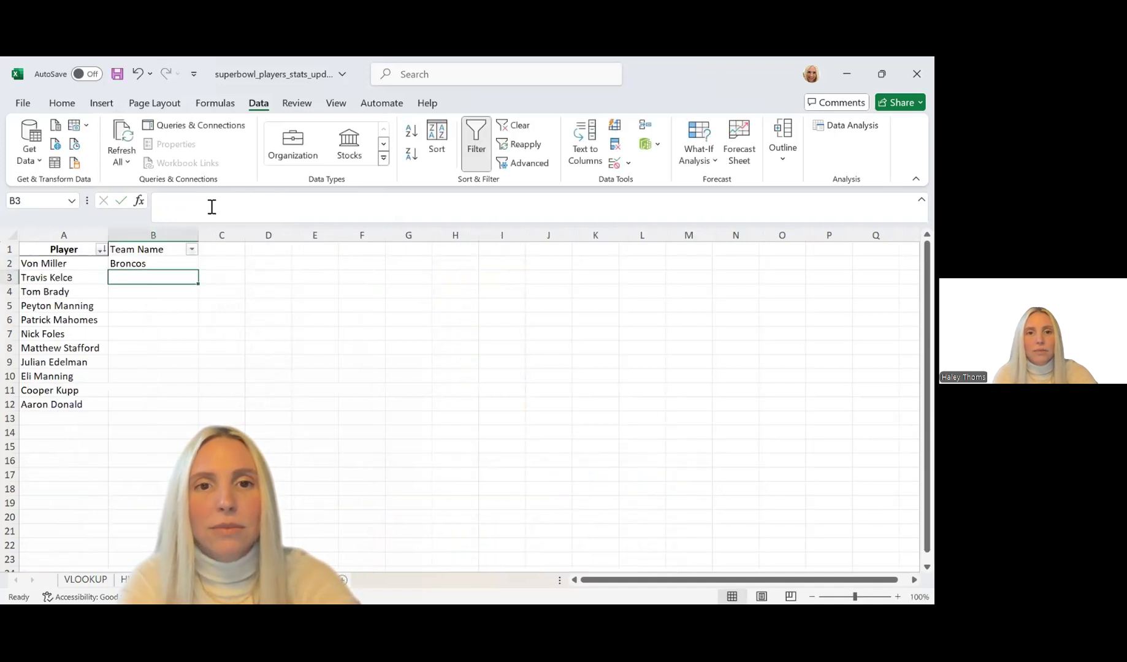
# Step: Fill the XLOOKUP formula from B2 down to B12 in the Team Name column
pyautogui.click(176, 263)
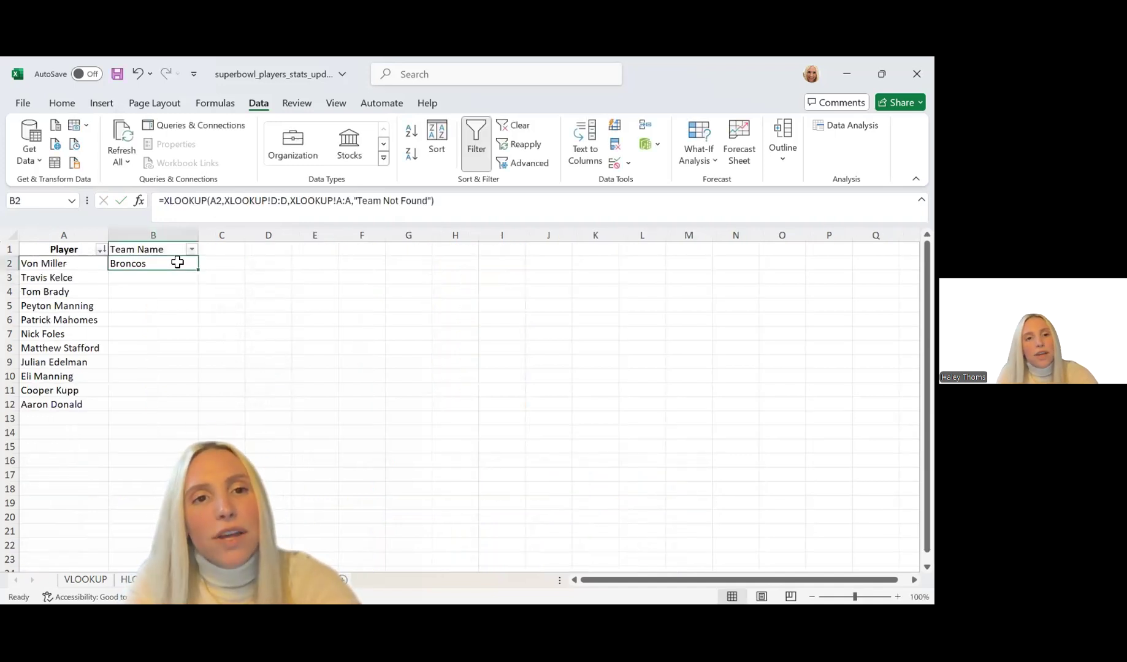
pyautogui.moveTo(201, 273); pyautogui.dragTo(182, 406)
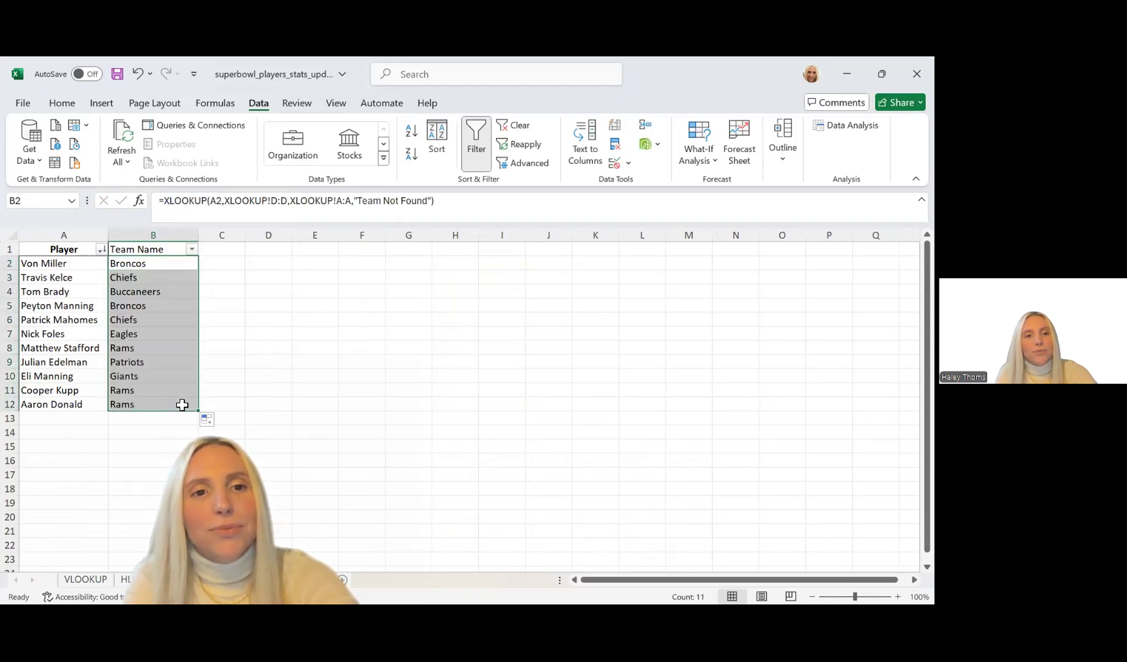
pyautogui.click(281, 408)
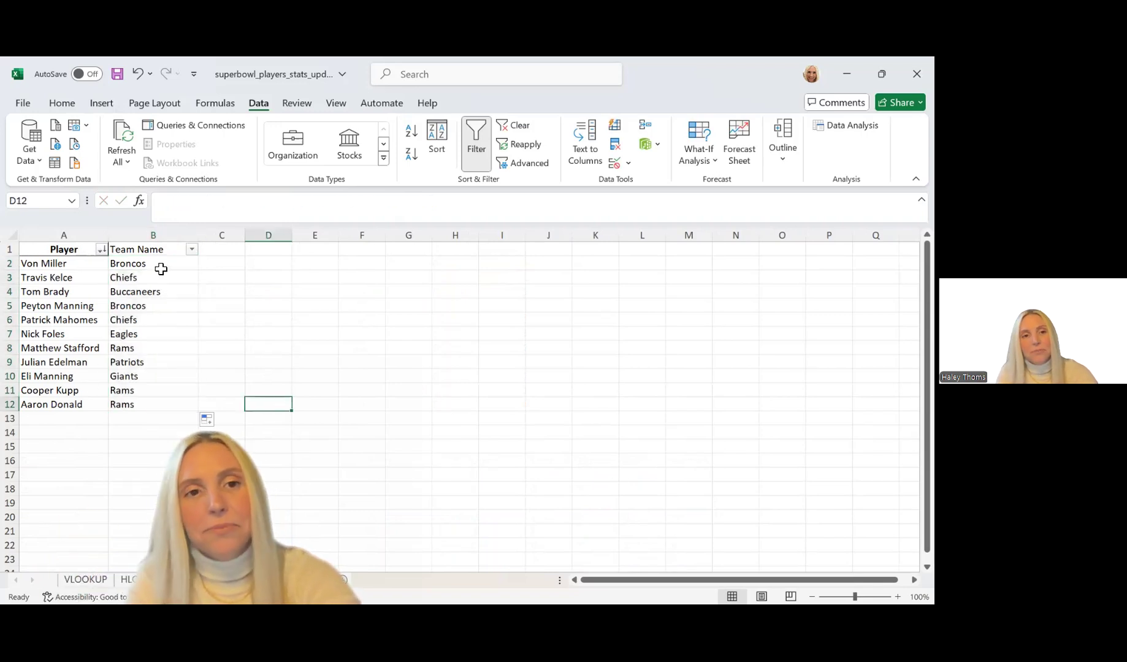
pyautogui.click(159, 265)
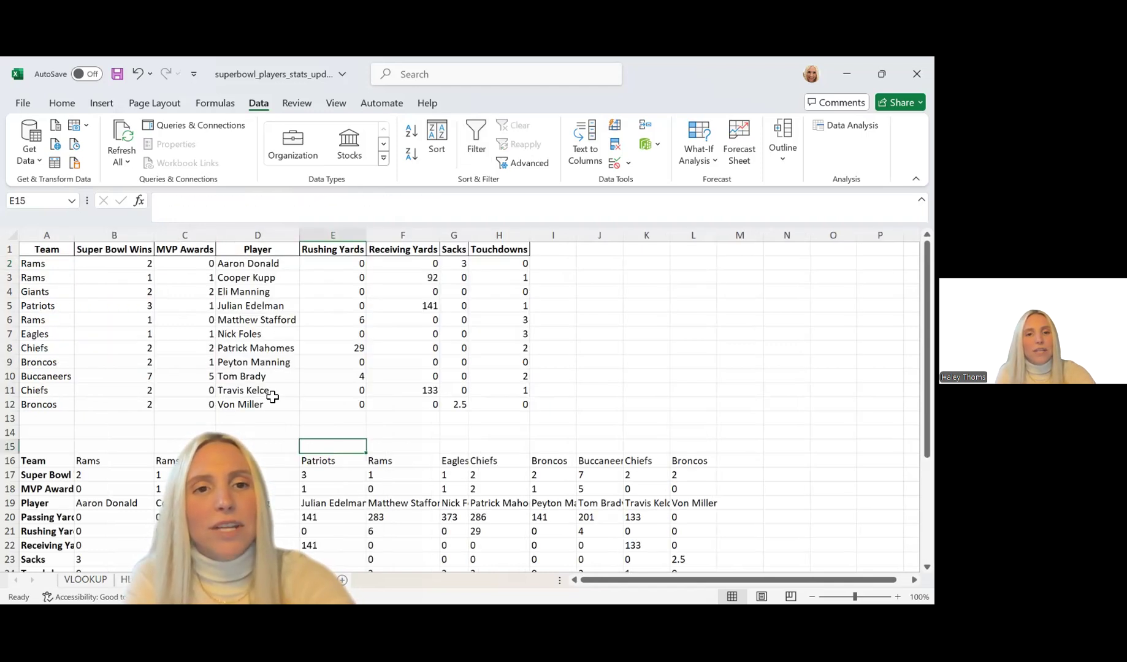
# Step: Compare the position of Player in the rearranged tables with the VLOOKUP sheet, examining row 19 and the rows below it
pyautogui.click(54, 249)
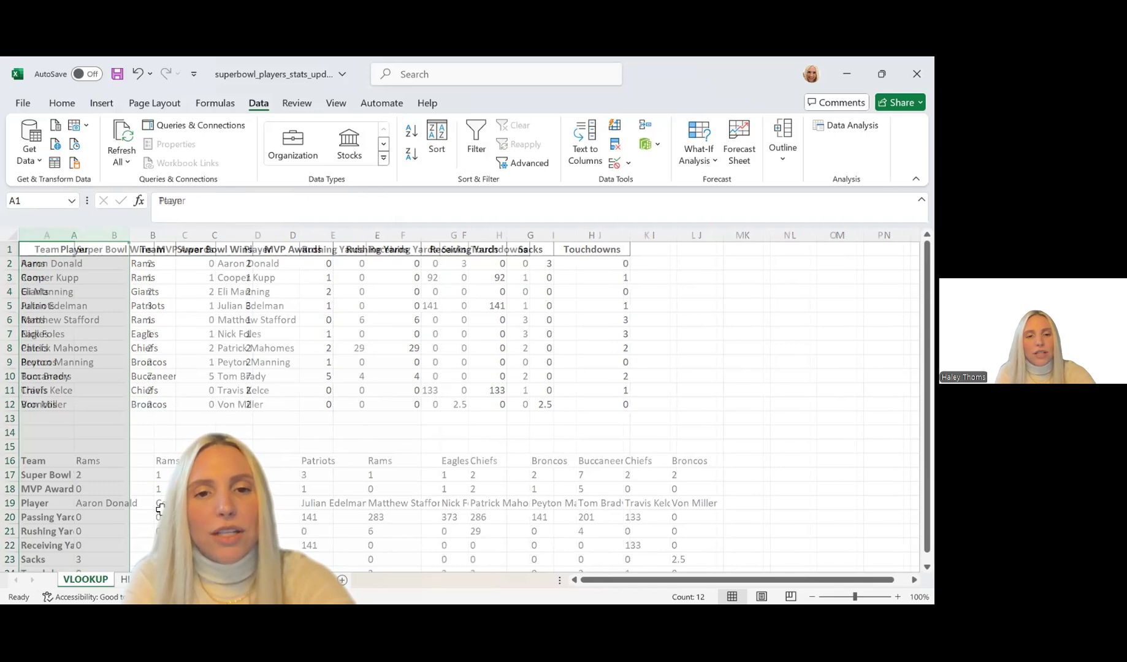
pyautogui.scroll(-3, 159, 508)
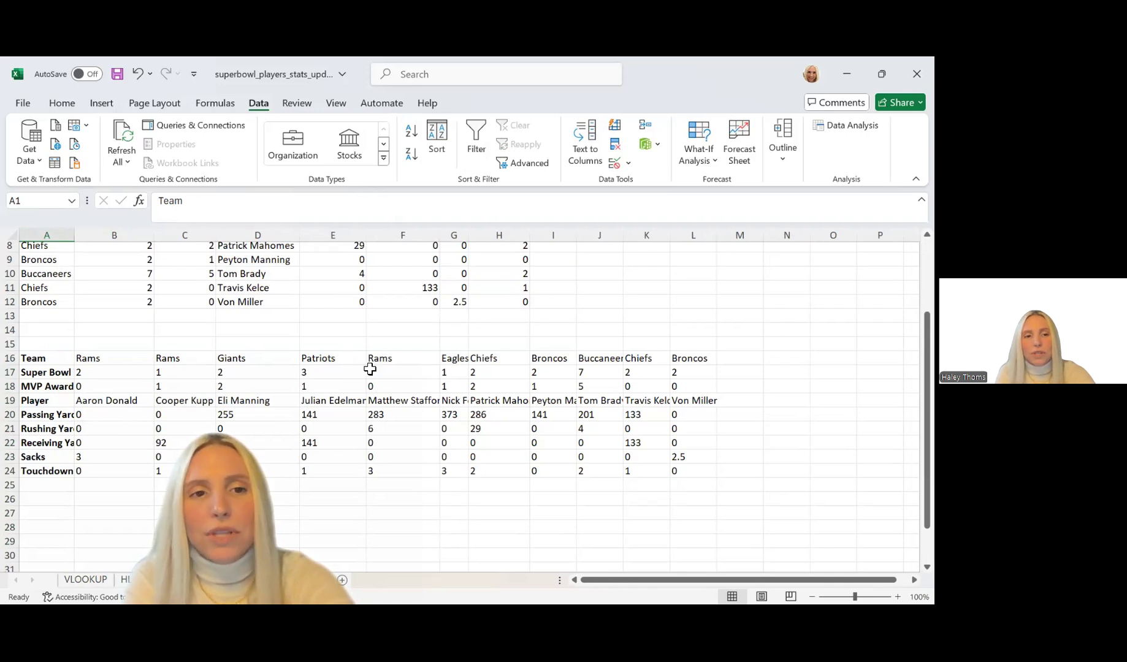
pyautogui.click(12, 402)
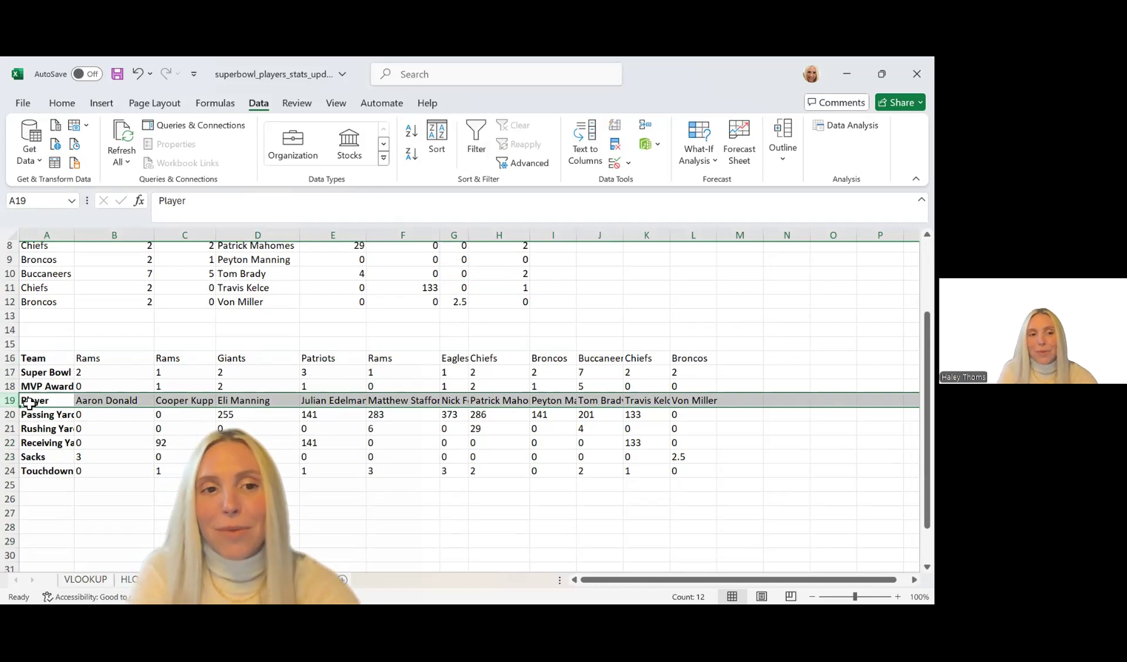
pyautogui.moveTo(28, 405); pyautogui.dragTo(691, 468)
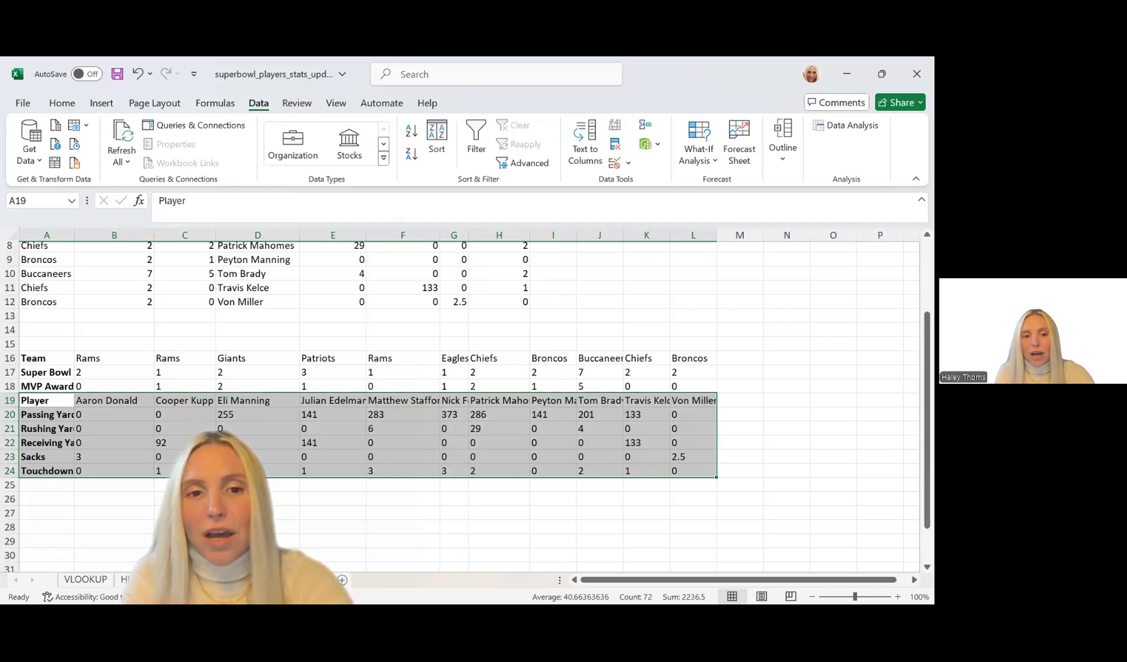
# Step: Clear the XLOOKUP formulas from B2:B12 in the player list's Team Name column
pyautogui.click(199, 580)
pyautogui.click(75, 292)
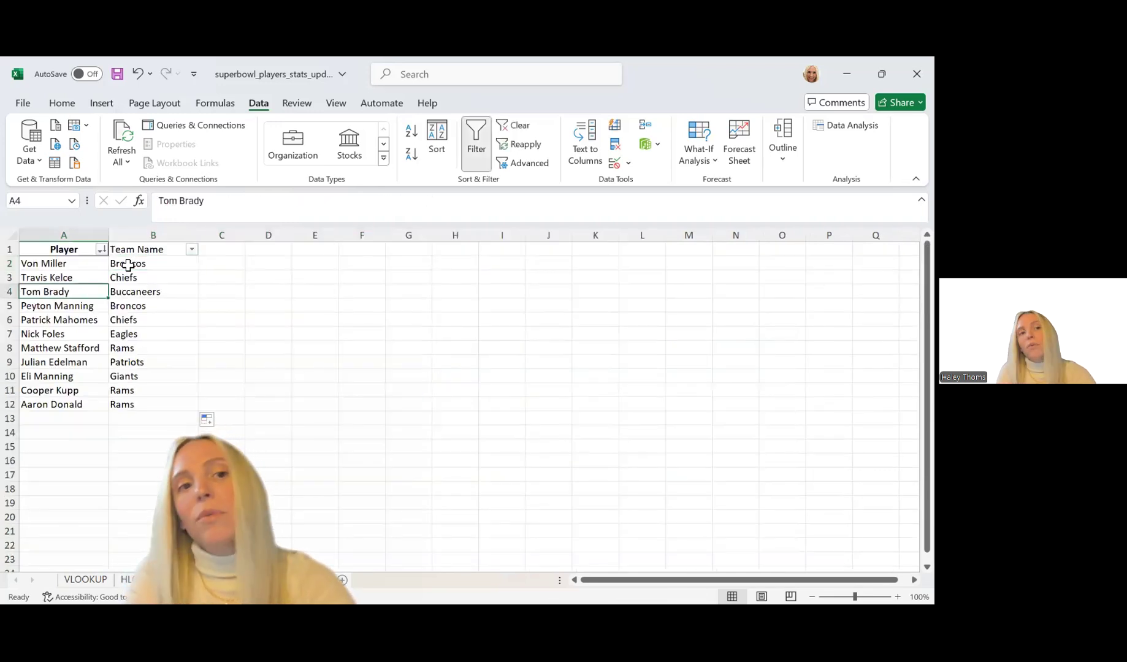
pyautogui.moveTo(138, 263); pyautogui.dragTo(149, 409)
pyautogui.press('Delete')
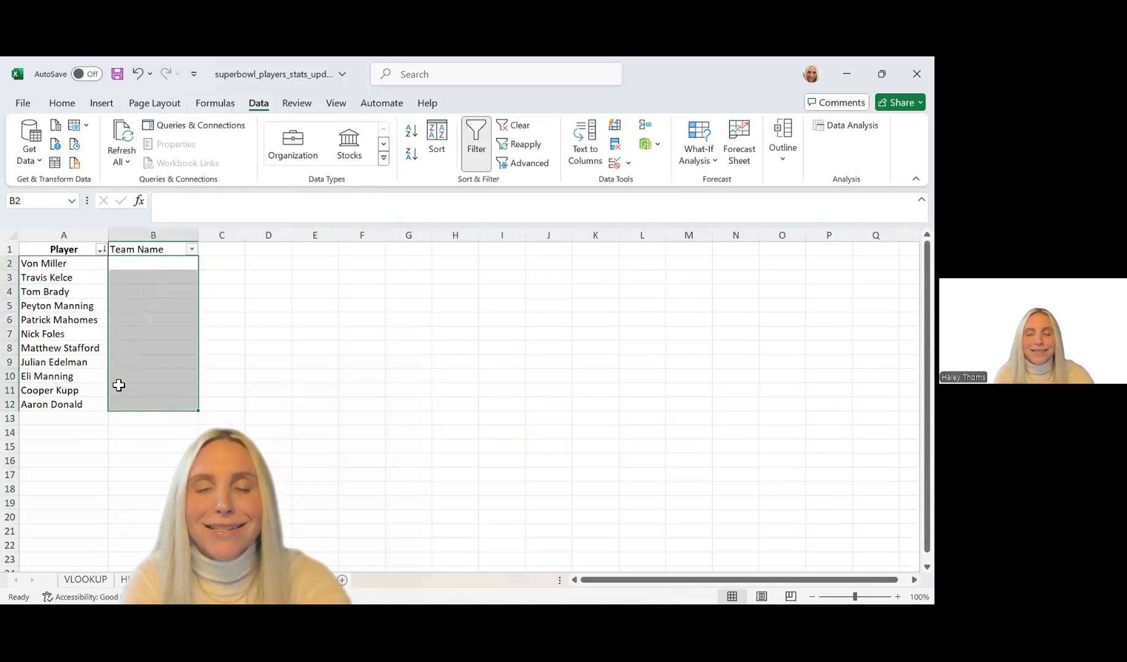
pyautogui.click(149, 266)
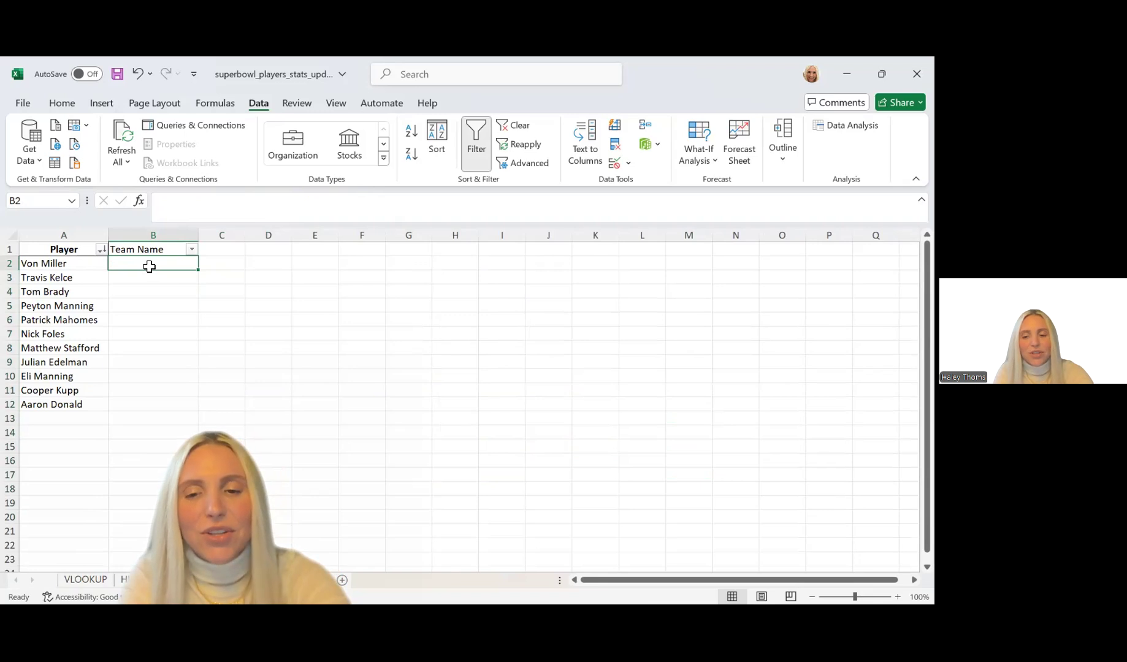
pyautogui.write('=')
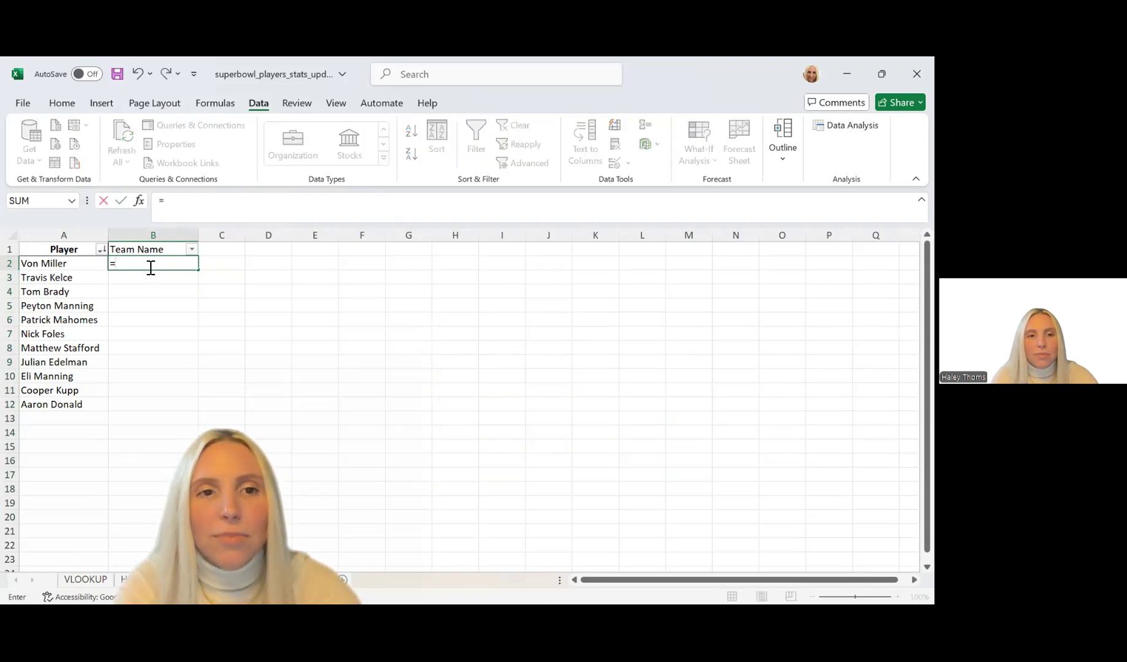
pyautogui.write('XLOOKUP(')
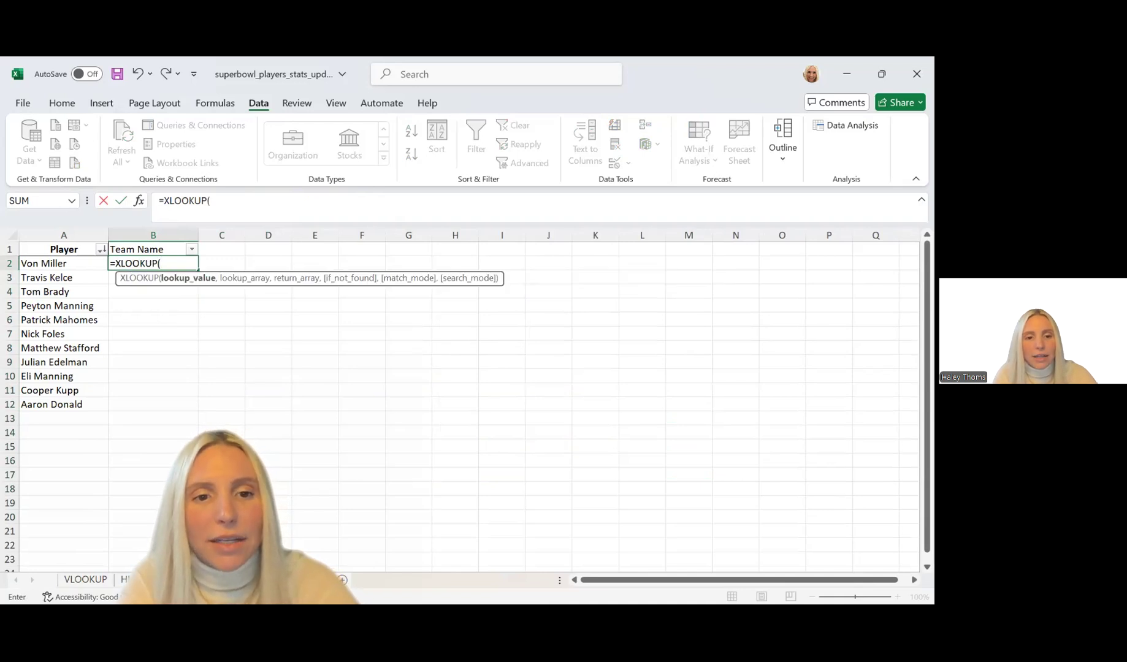
pyautogui.click(200, 580)
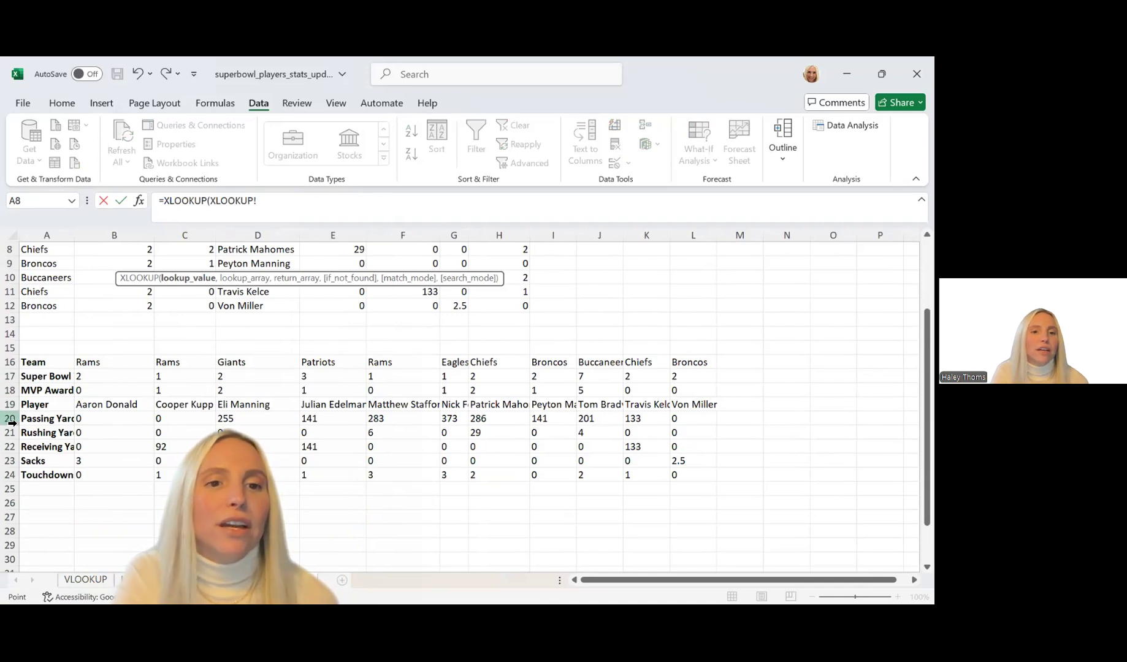
pyautogui.click(13, 407)
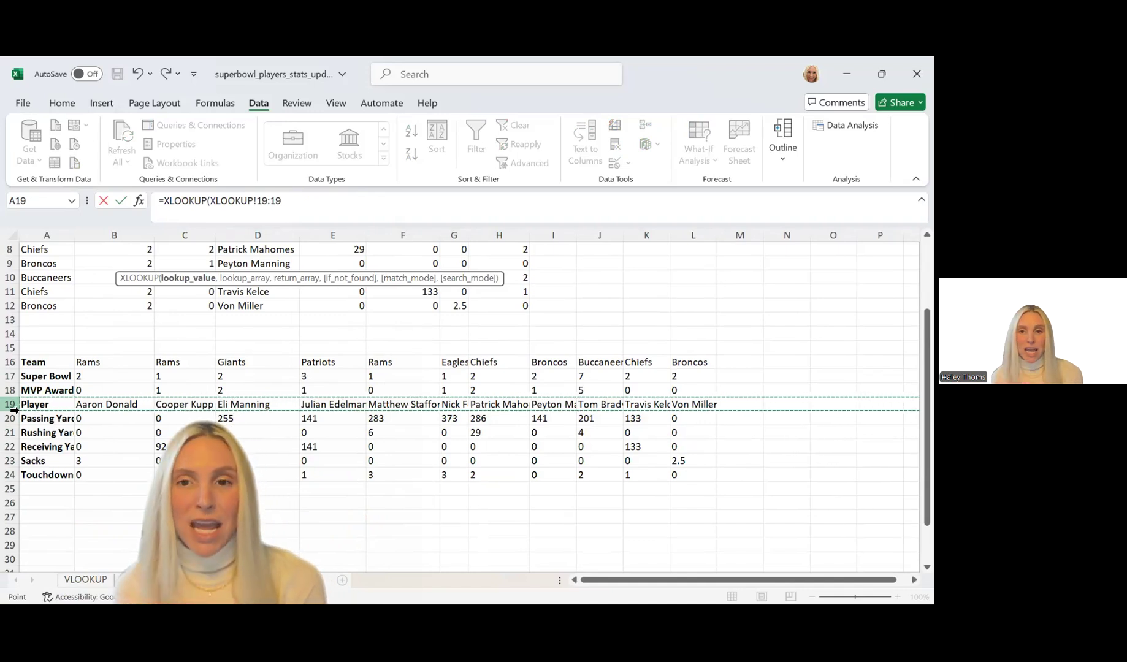
pyautogui.write(',')
pyautogui.click(11, 363)
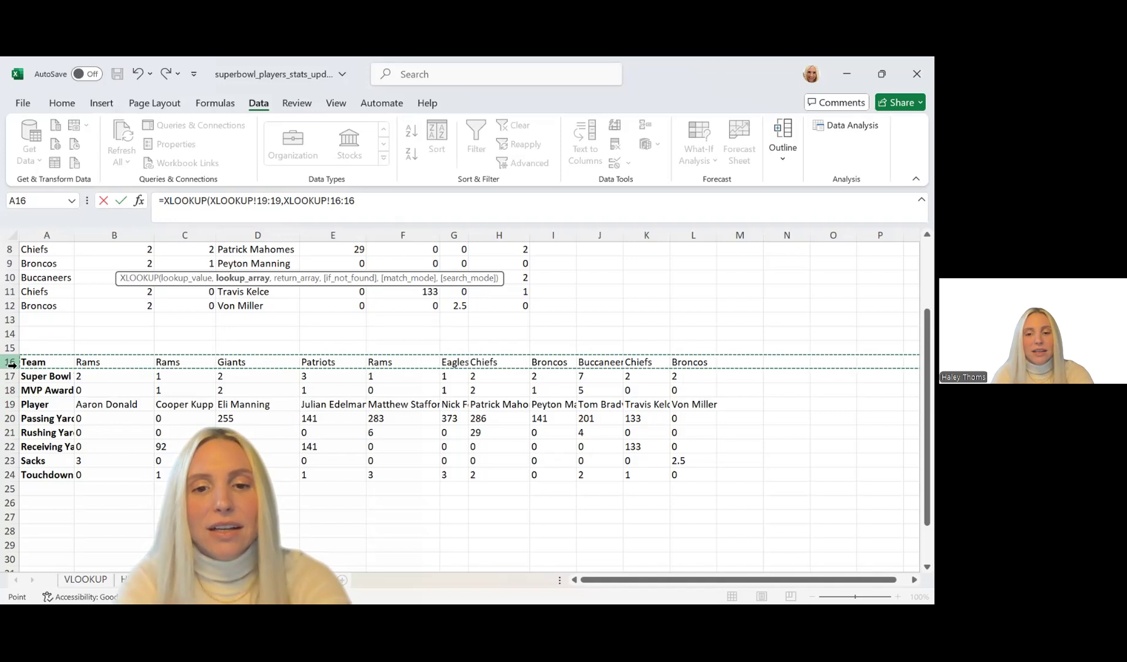
pyautogui.write(',"Team Not Found')
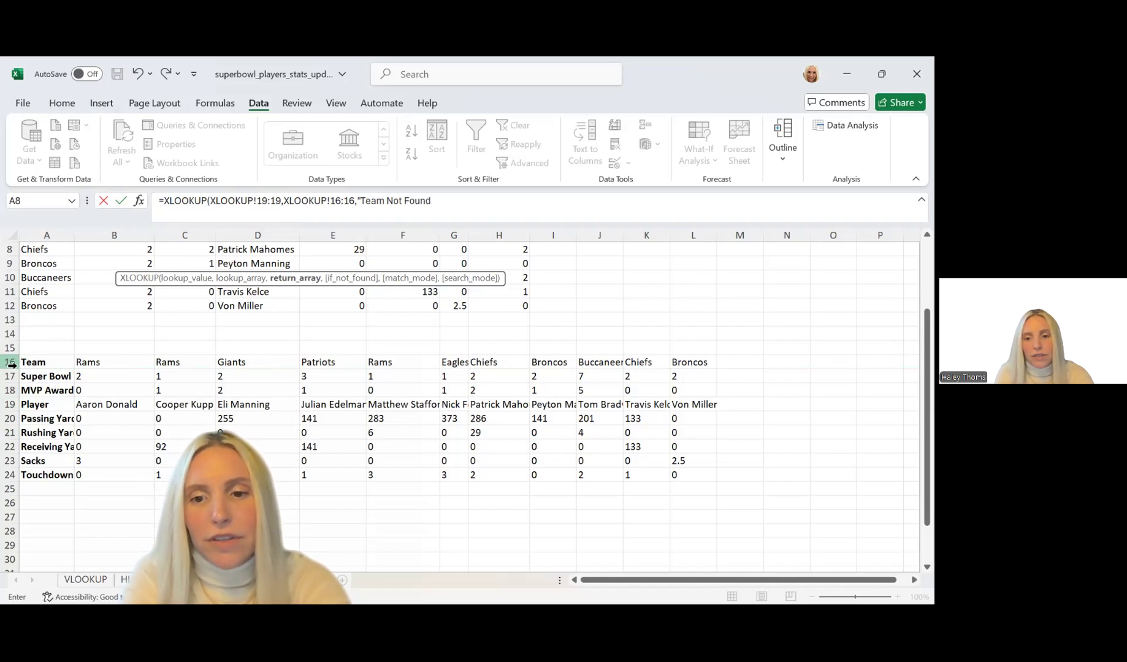
pyautogui.write('")')
pyautogui.press('Return')
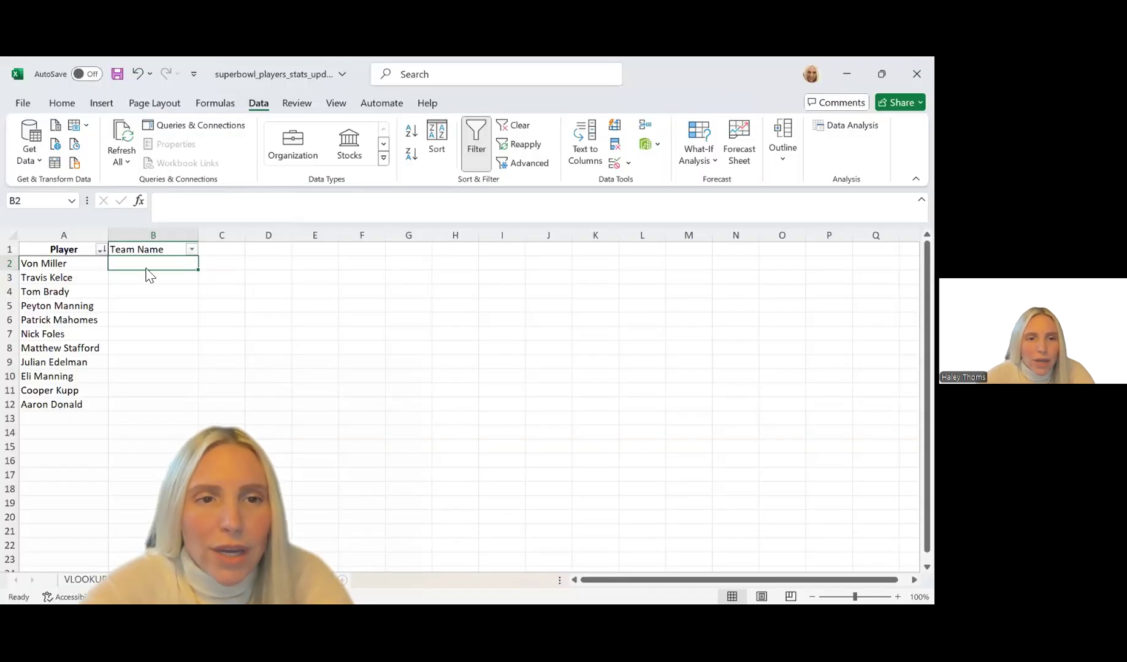
# Step: Start an XLOOKUP formula in B2 with A2 as lookup value and row 19 of the XLOOKUP sheet as lookup array
pyautogui.write('=')
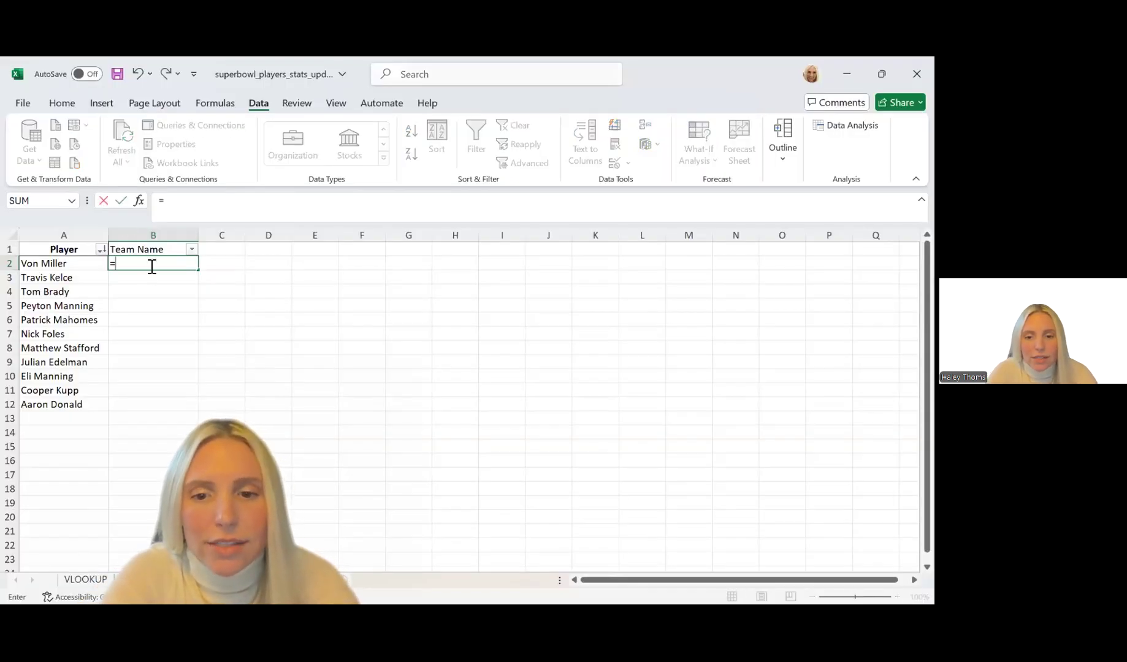
pyautogui.write('XLOOK')
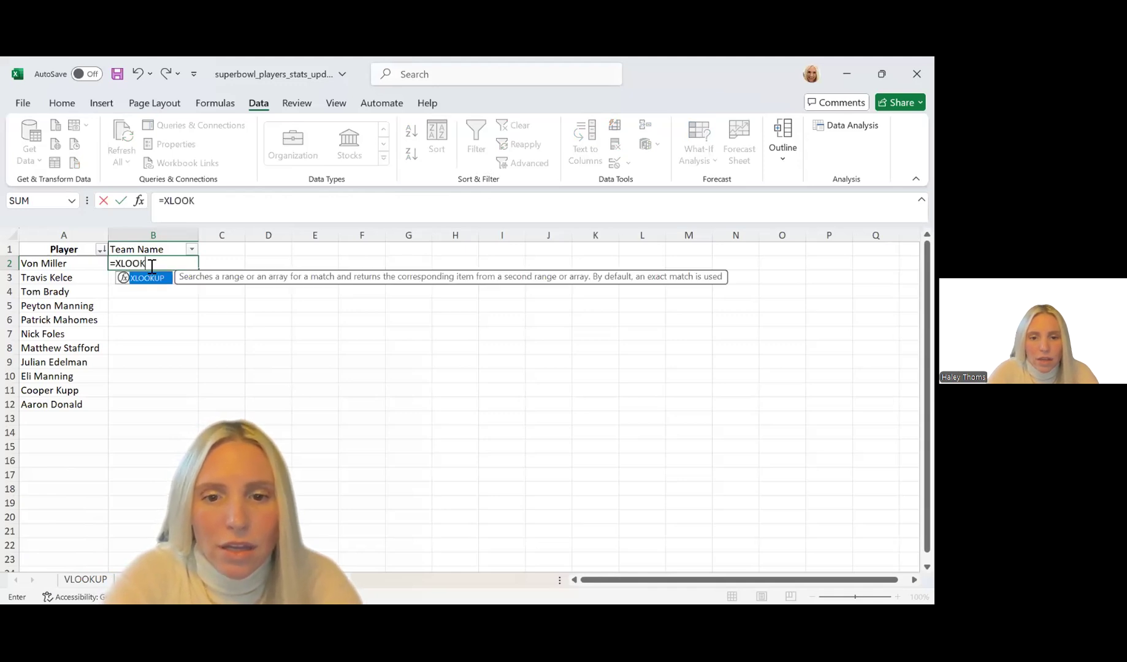
pyautogui.write('UP(')
pyautogui.click(80, 265)
pyautogui.write(',')
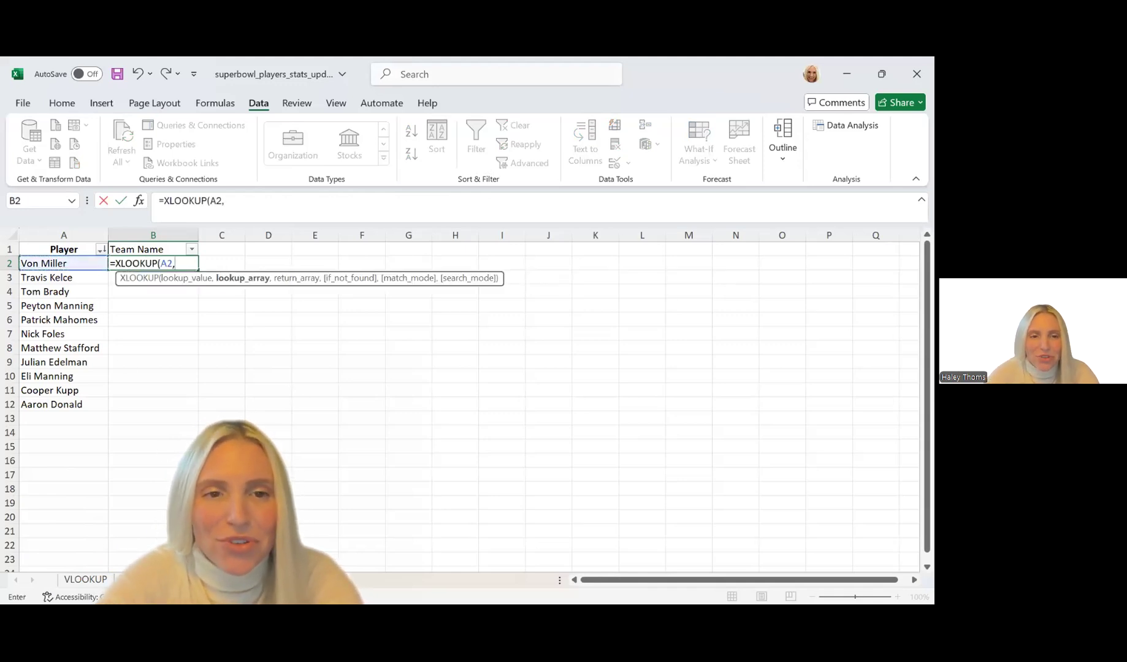
pyautogui.hotkey('ctrl', 'pagedown')
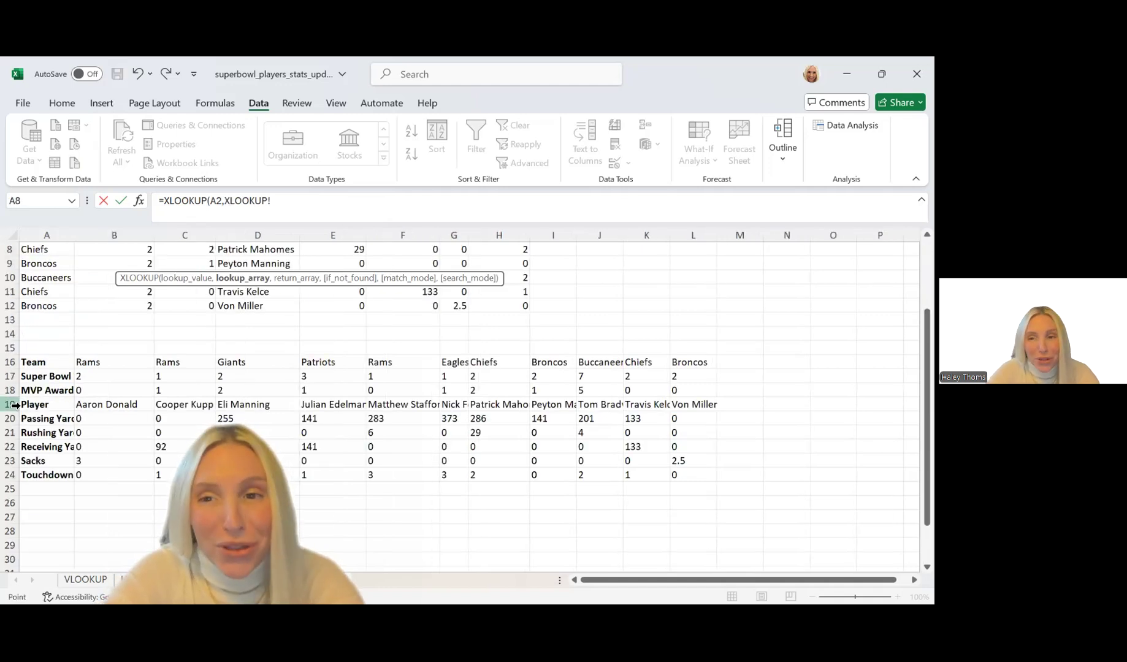
pyautogui.click(15, 405)
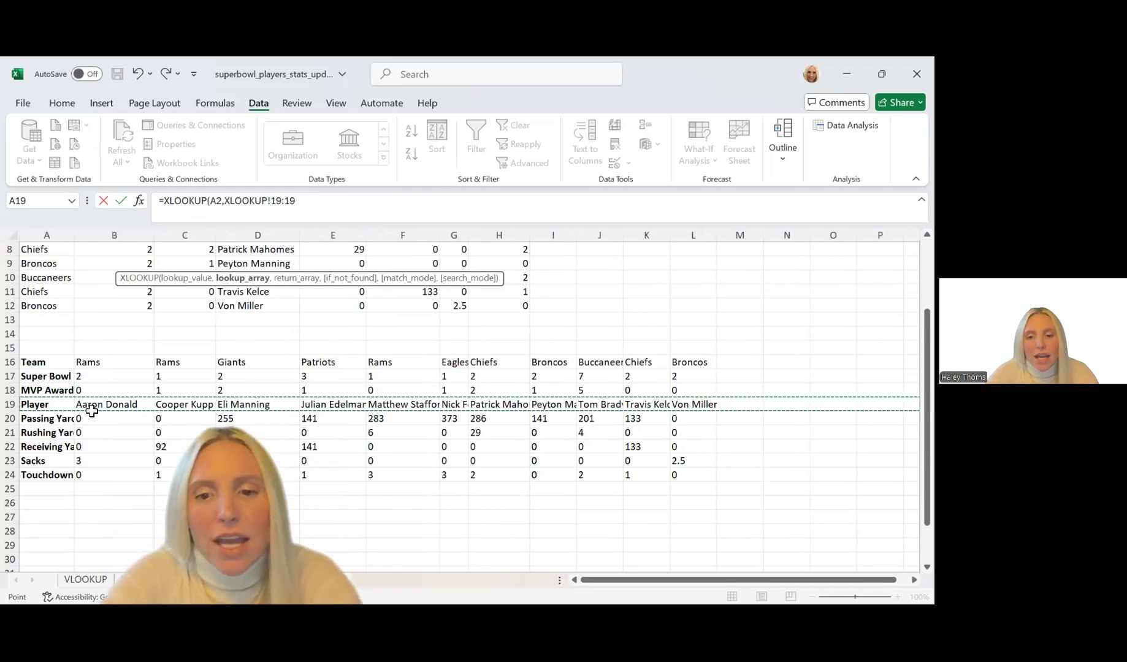
# Step: Complete the B2 formula with row 16 as return array and "Team Not Found" as if_not_found value, and fill it down to B12
pyautogui.write(',')
pyautogui.click(14, 363)
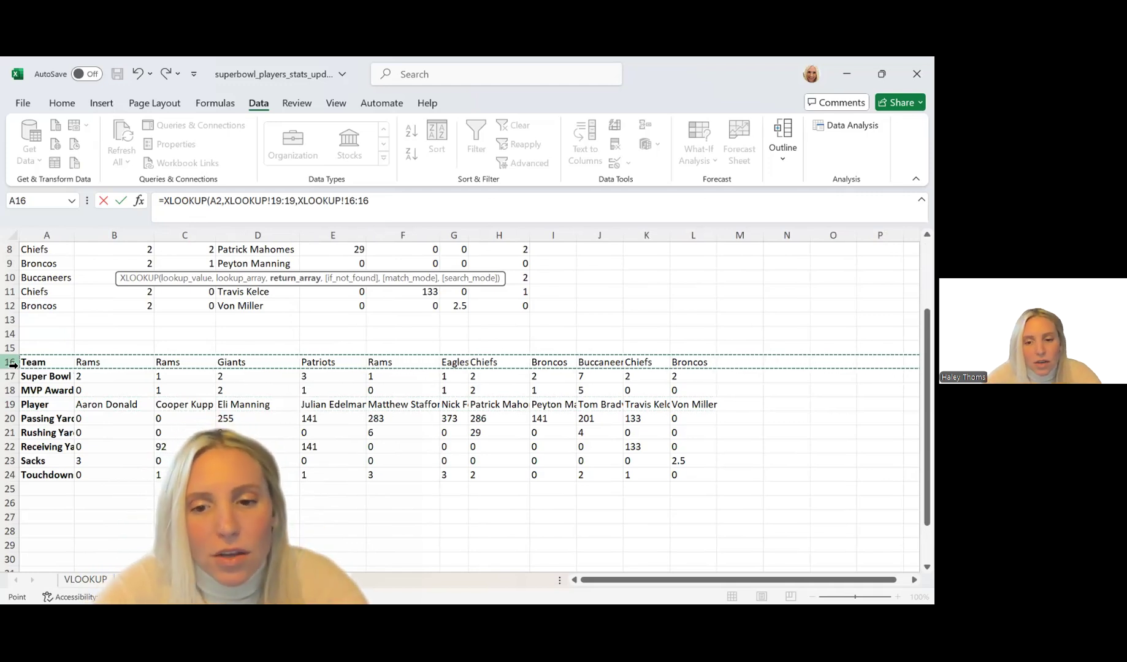
pyautogui.write(',"Team Not Found')
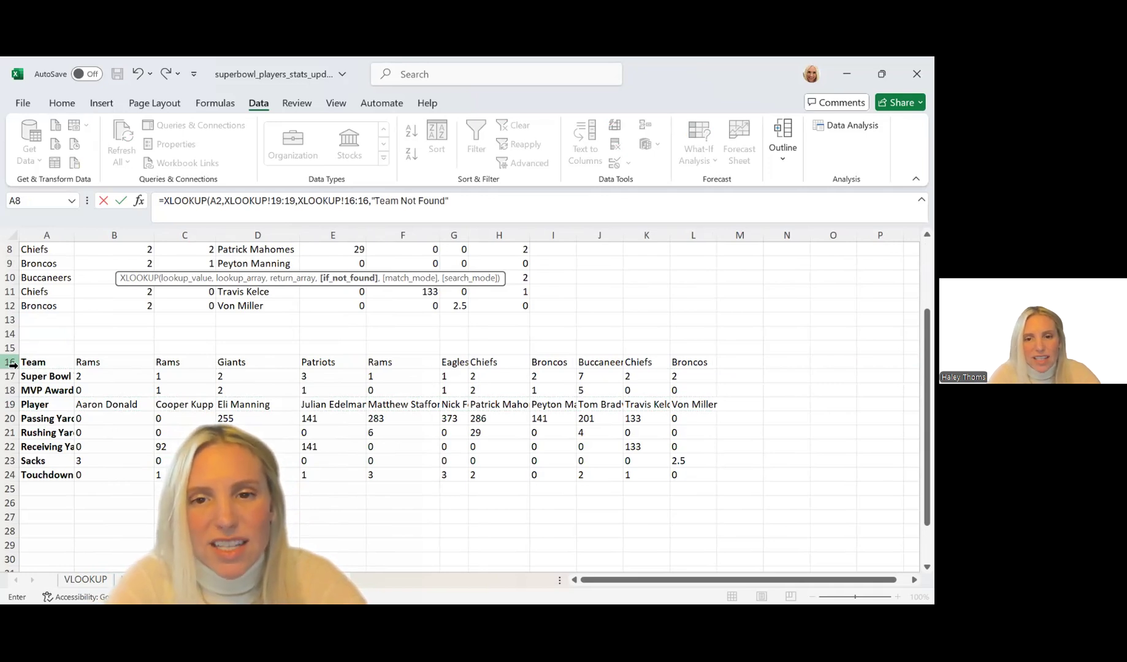
pyautogui.press('Return')
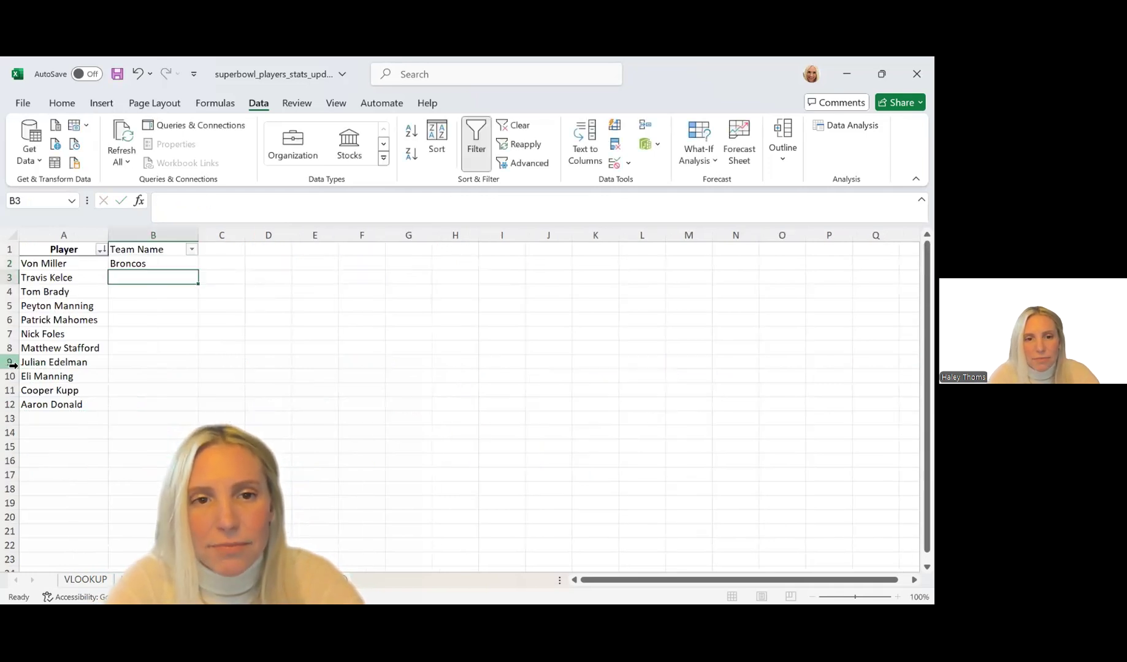
pyautogui.click(179, 265)
pyautogui.moveTo(202, 274); pyautogui.dragTo(181, 419)
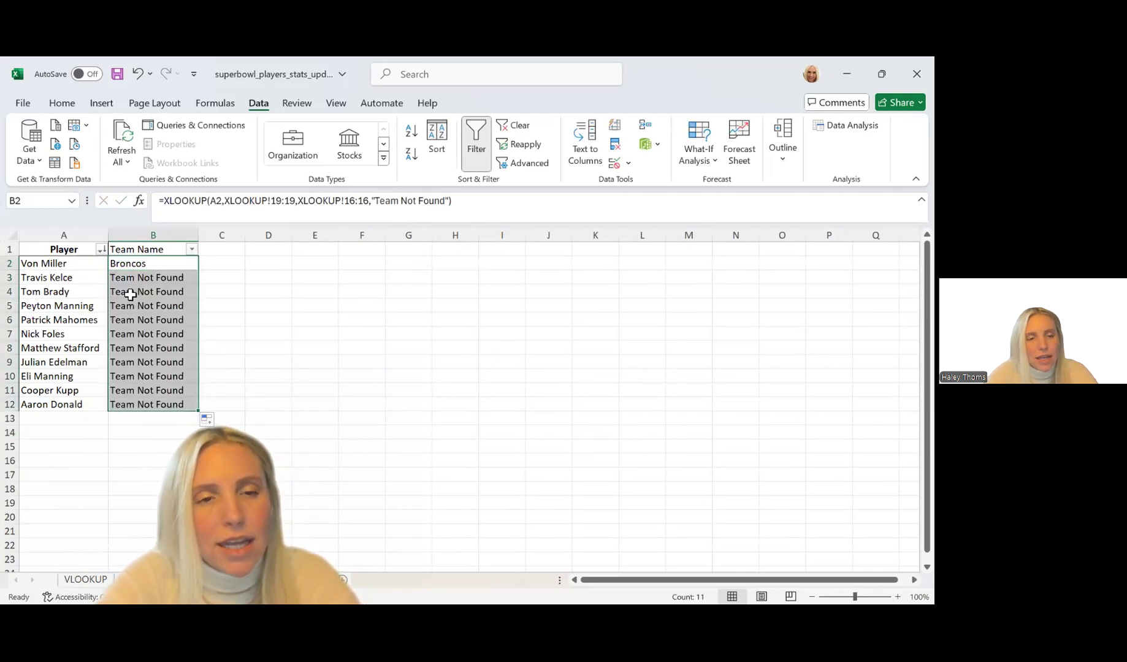
# Step: Make the row references in B2's XLOOKUP absolute as $19:$19 and $16:$16, and fill the formula down to B12
pyautogui.click(138, 265)
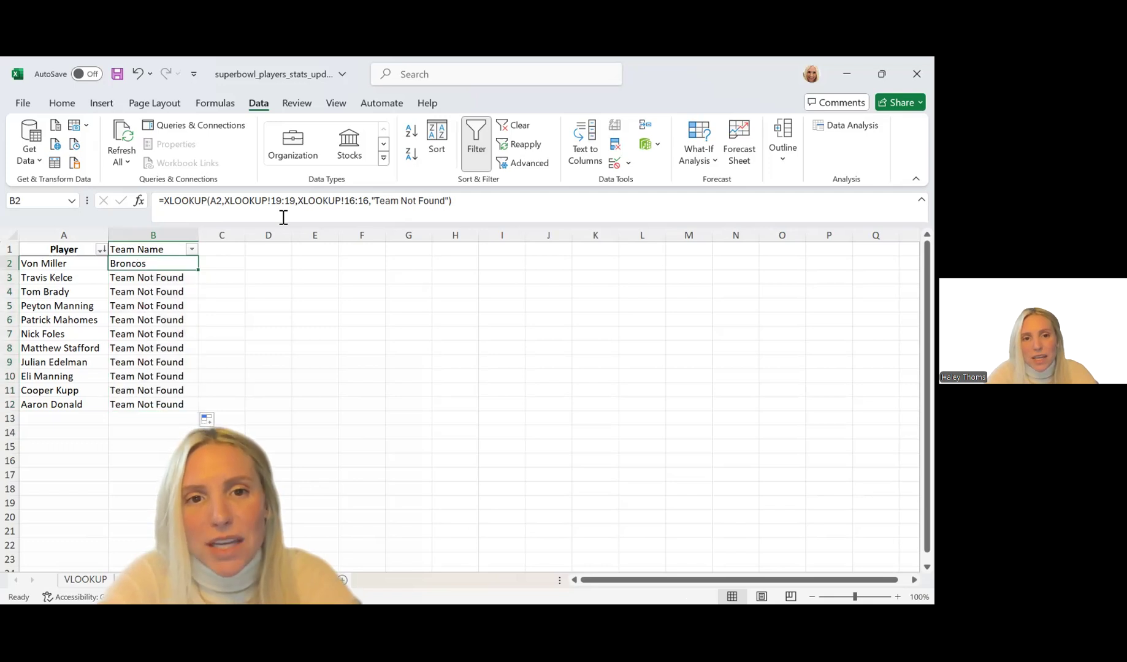
pyautogui.click(276, 207)
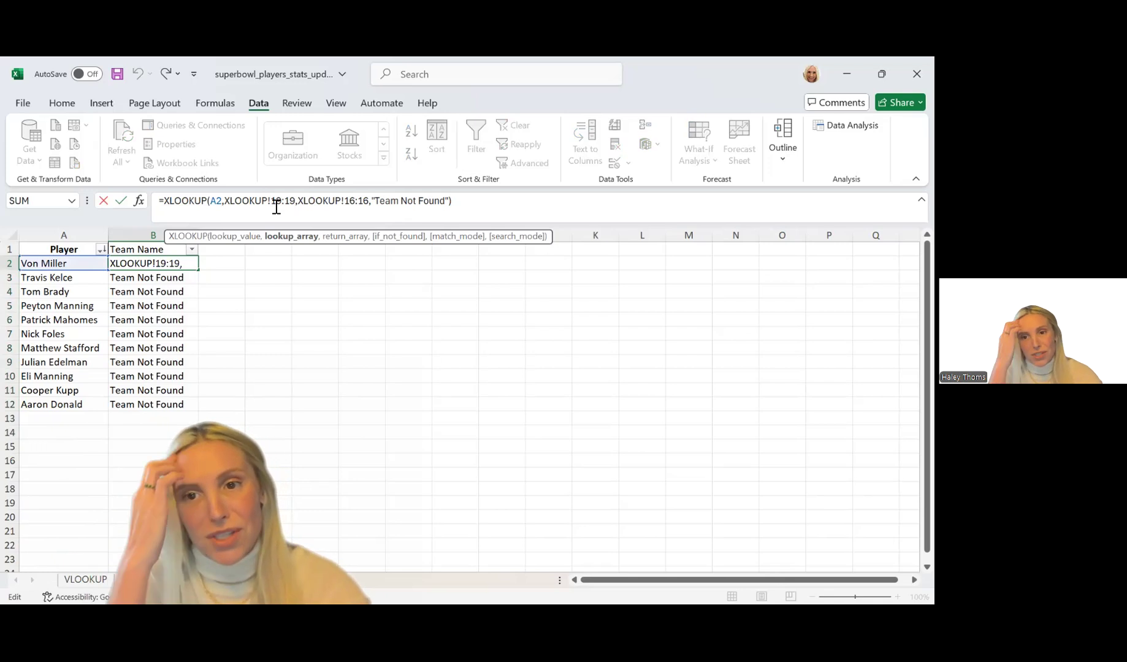
pyautogui.write('$')
pyautogui.click(292, 203)
pyautogui.write('$')
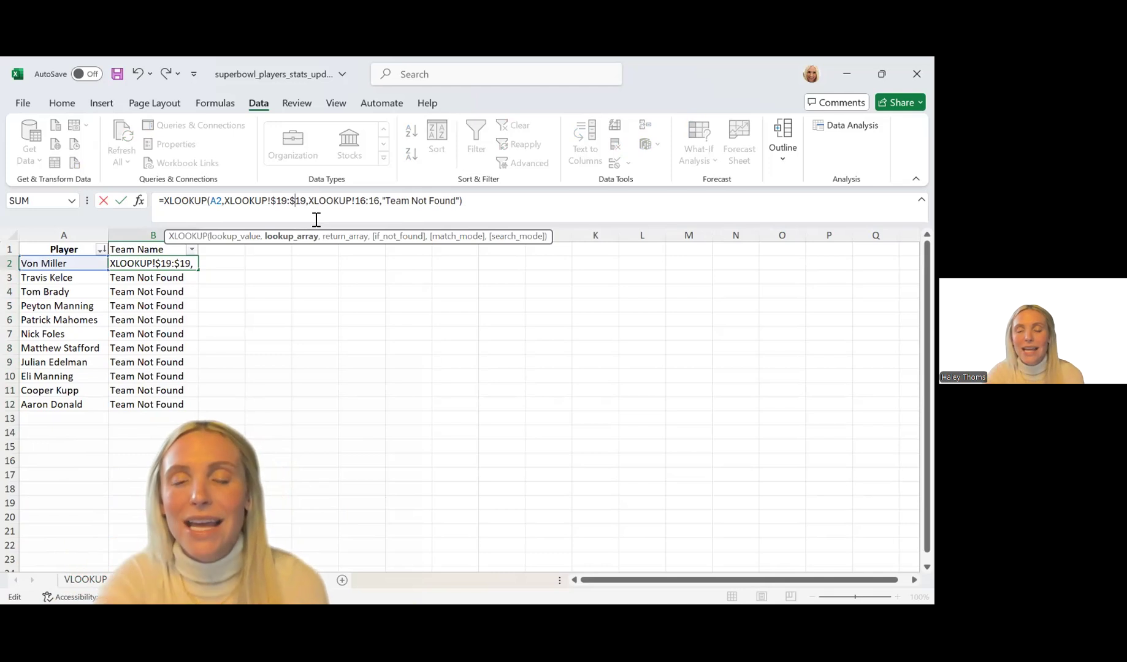
pyautogui.click(356, 201)
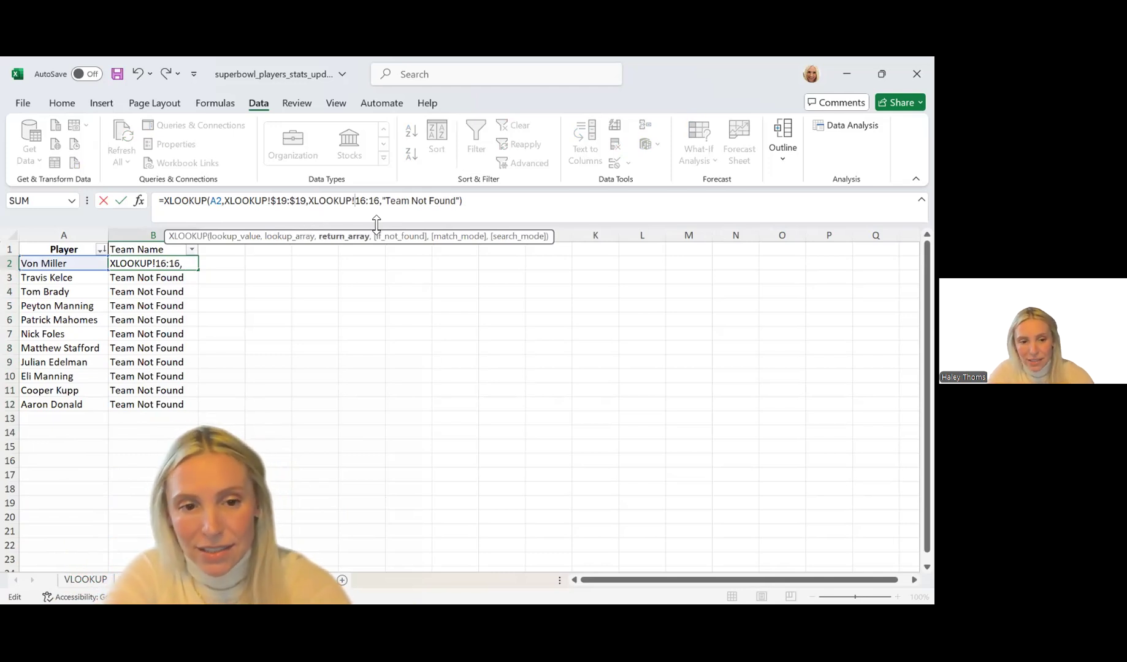
pyautogui.write('$')
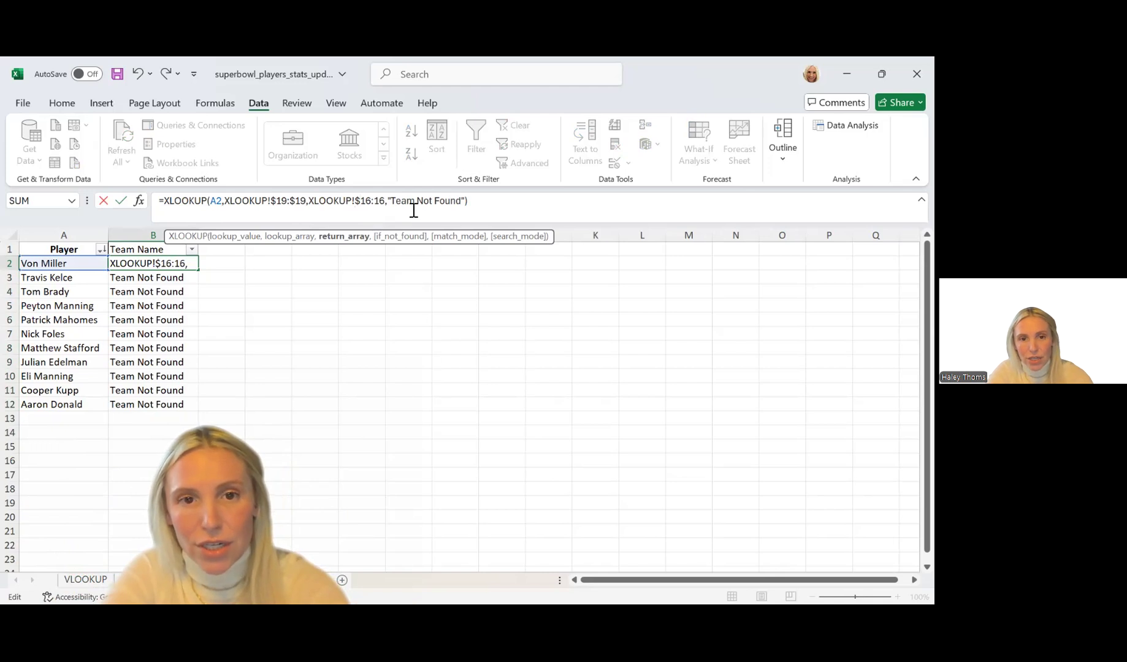
pyautogui.click(376, 203)
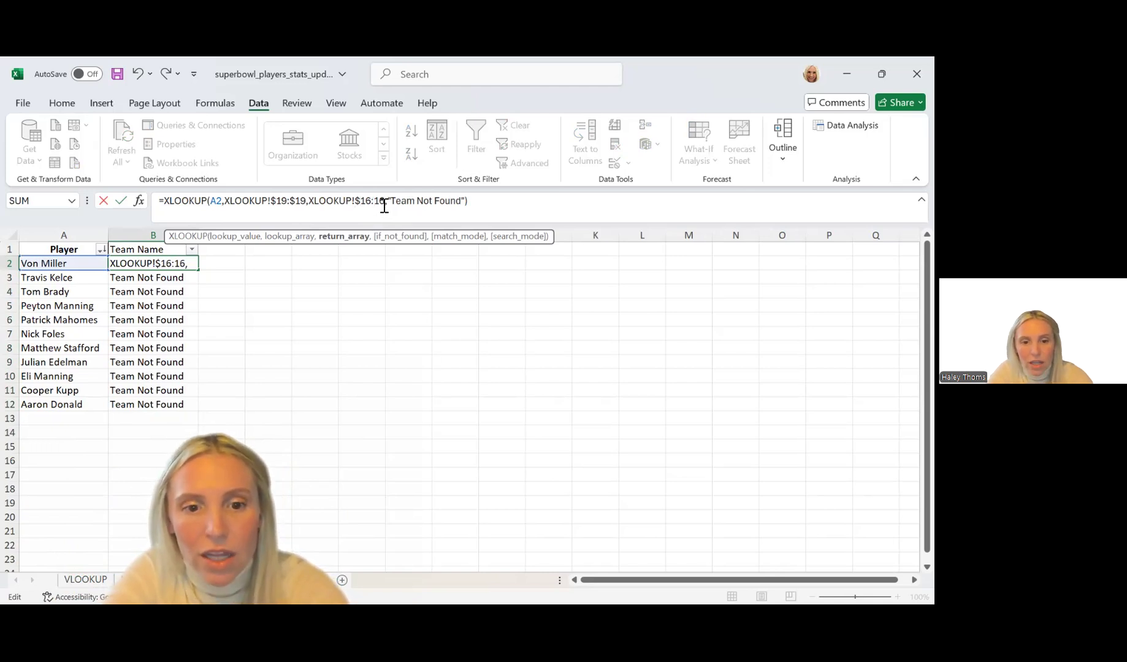
pyautogui.write('$')
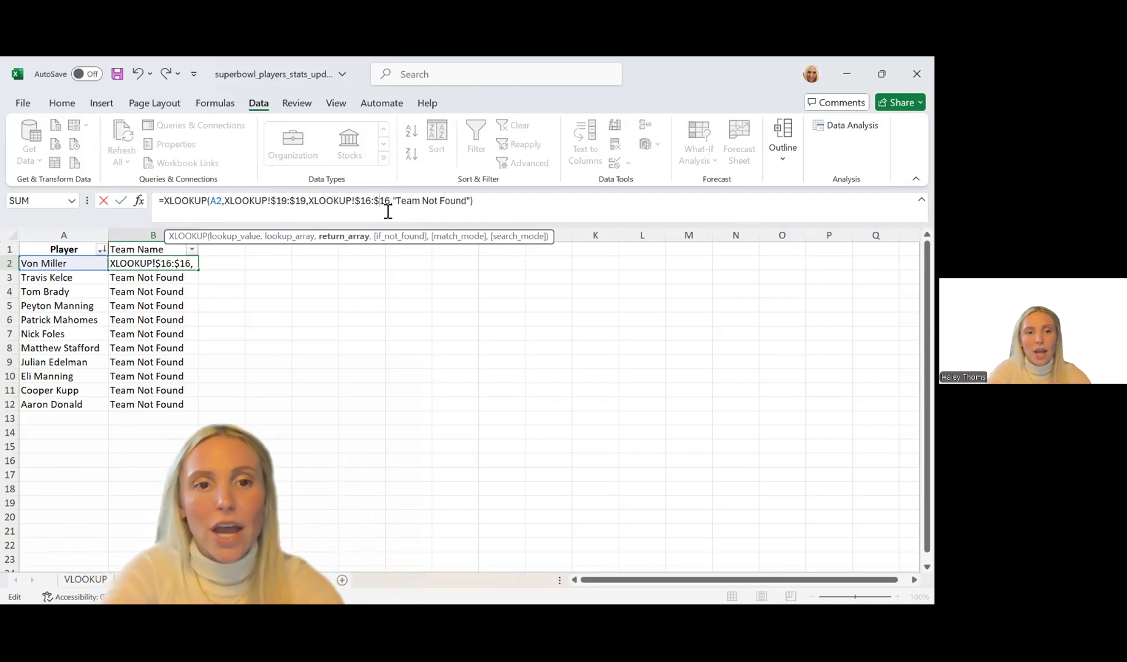
pyautogui.press('Return')
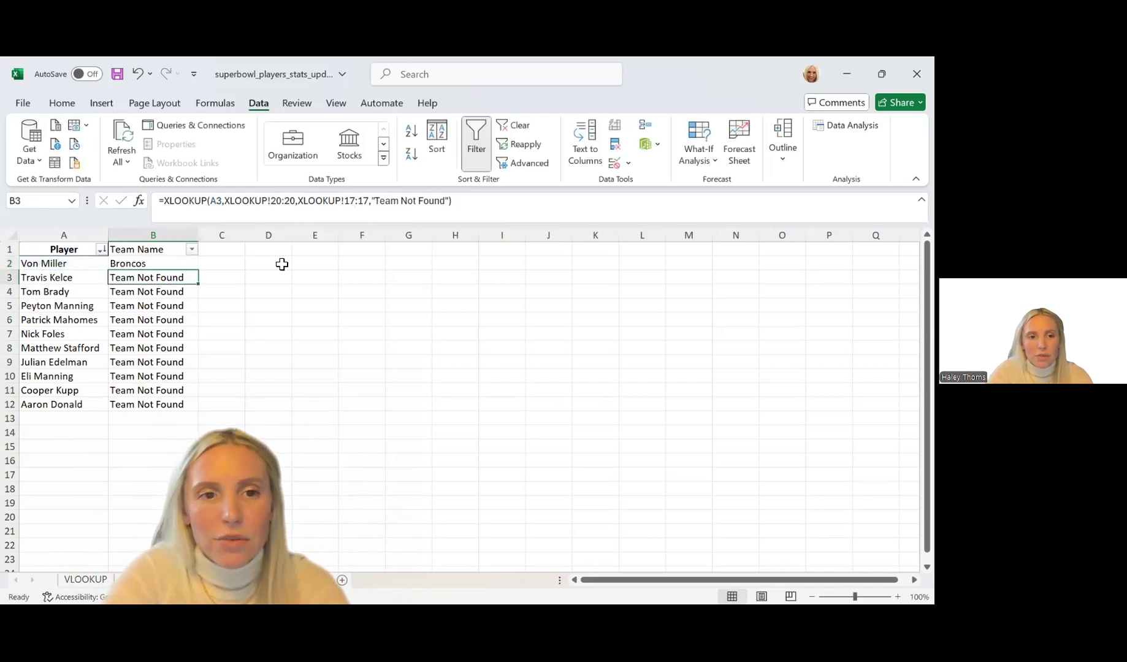
pyautogui.click(172, 264)
pyautogui.moveTo(197, 272); pyautogui.dragTo(201, 410)
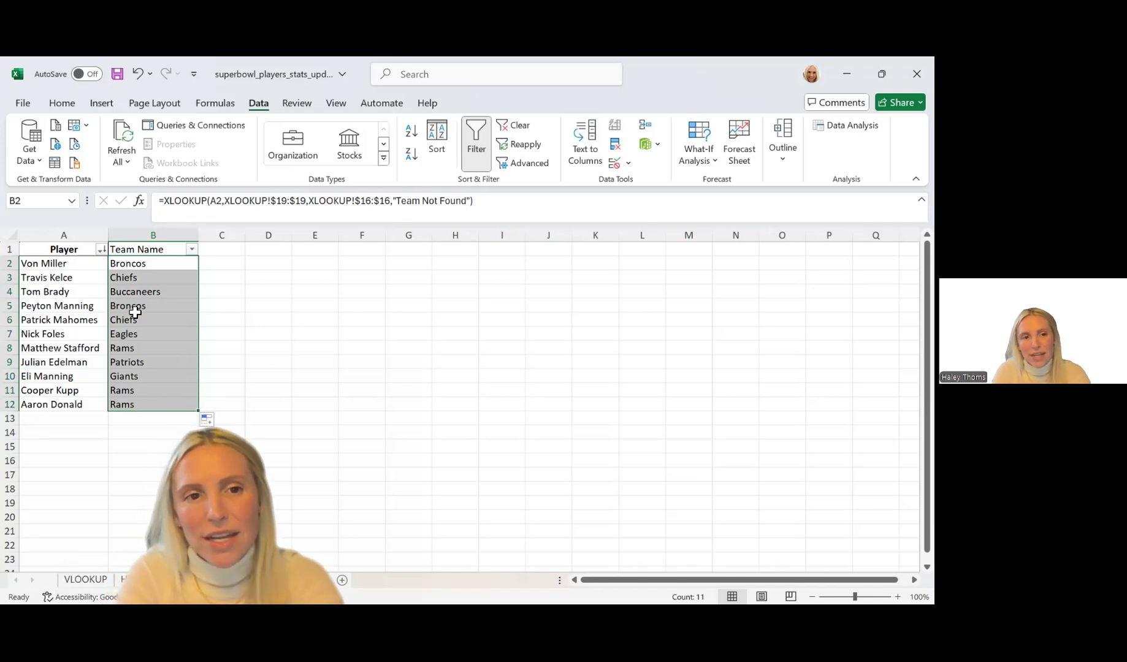
# Step: Try B3's XLOOKUP with the relative return array 16:16 and fill it down to B5
pyautogui.click(154, 280)
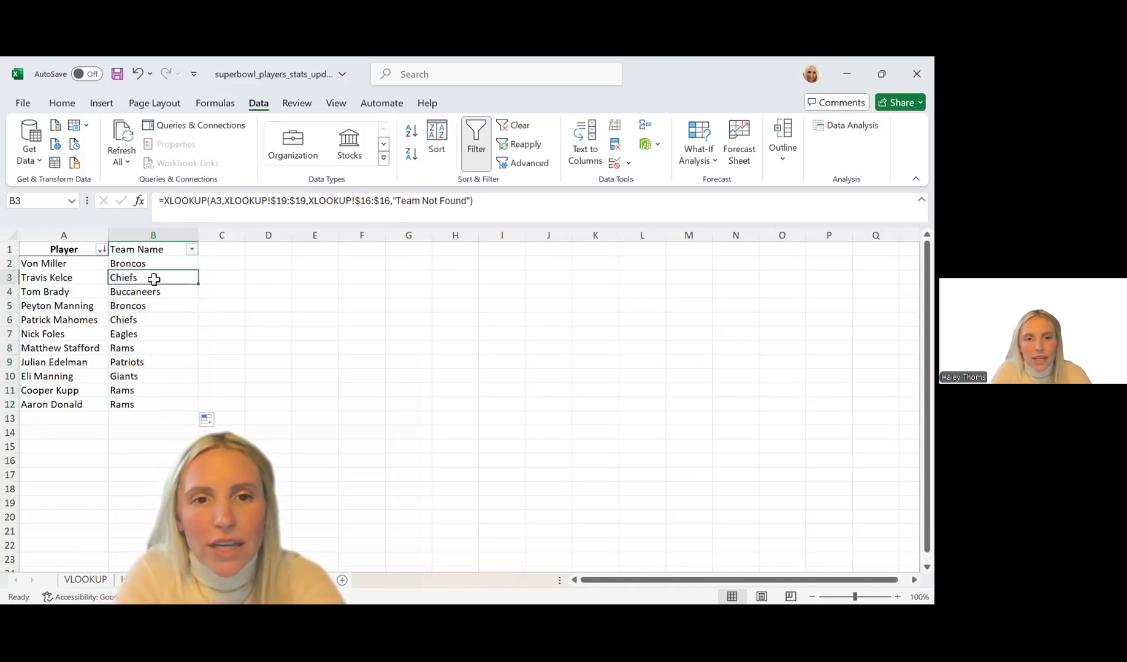
pyautogui.click(362, 205)
pyautogui.press('BackSpace')
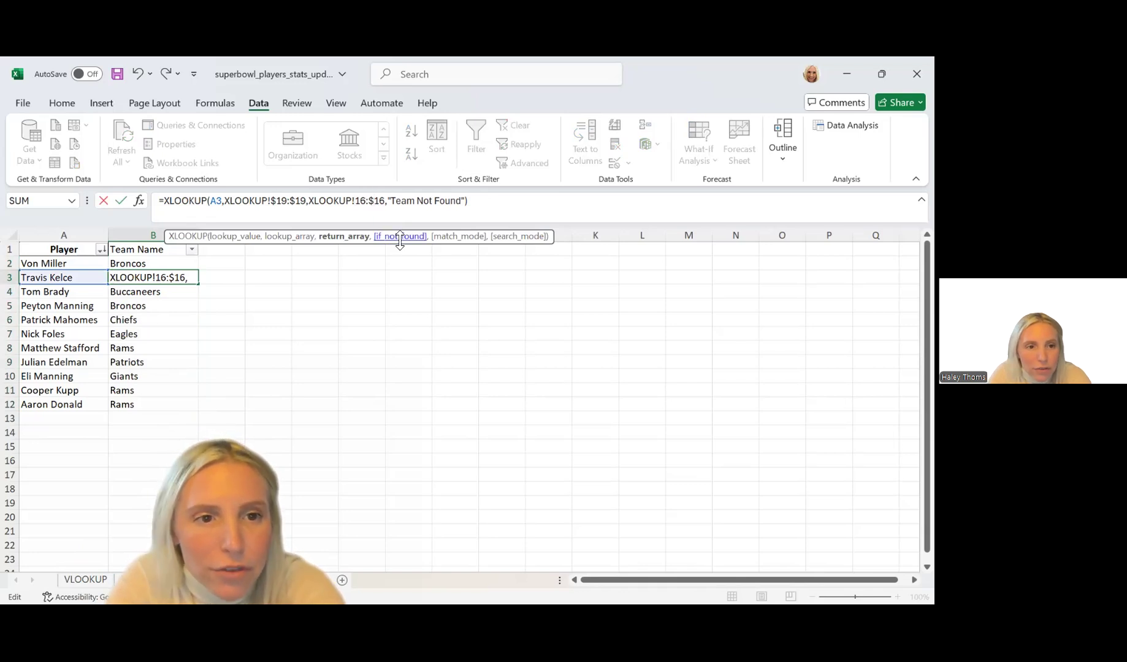
pyautogui.press('BackSpace')
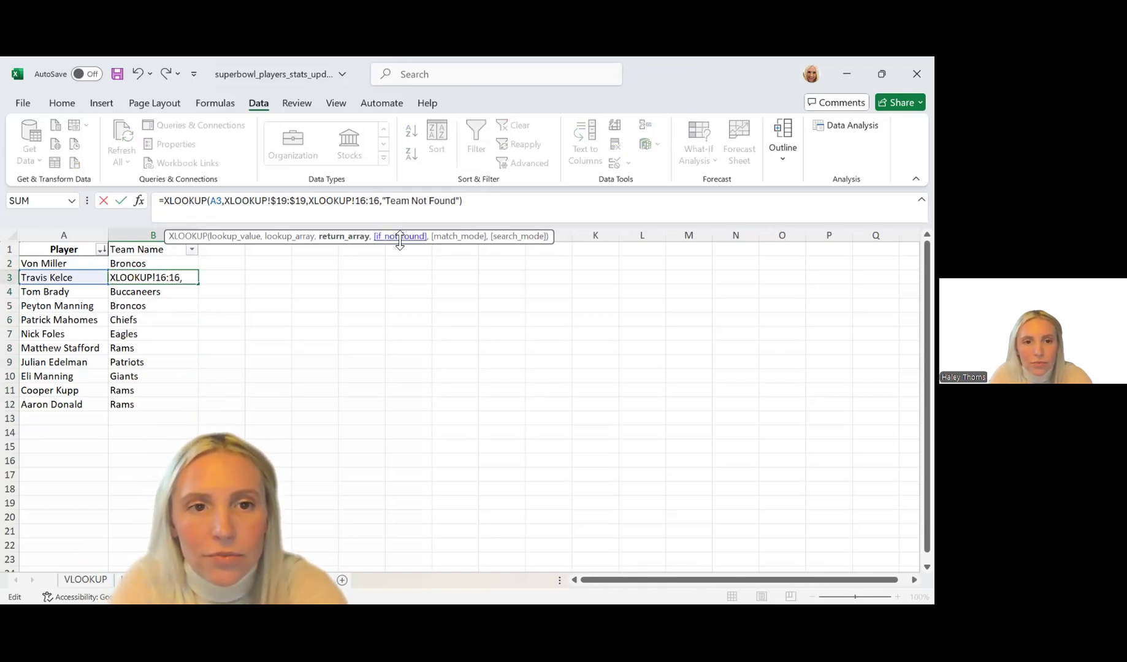
pyautogui.press('Return')
pyautogui.click(190, 277)
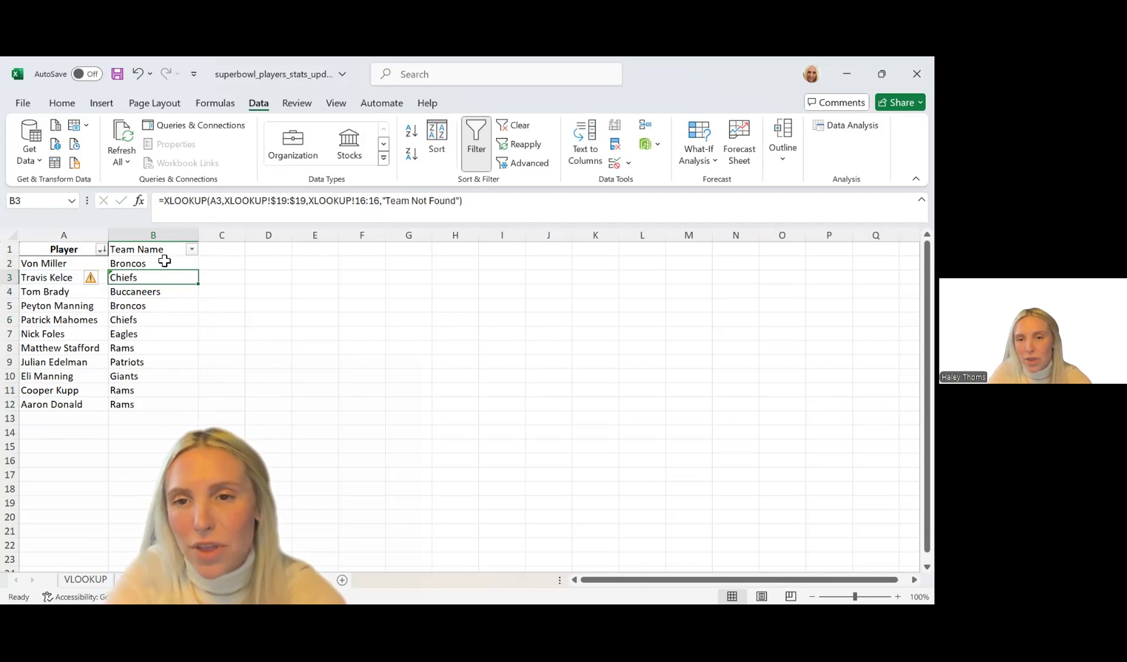
pyautogui.moveTo(202, 288); pyautogui.dragTo(201, 299)
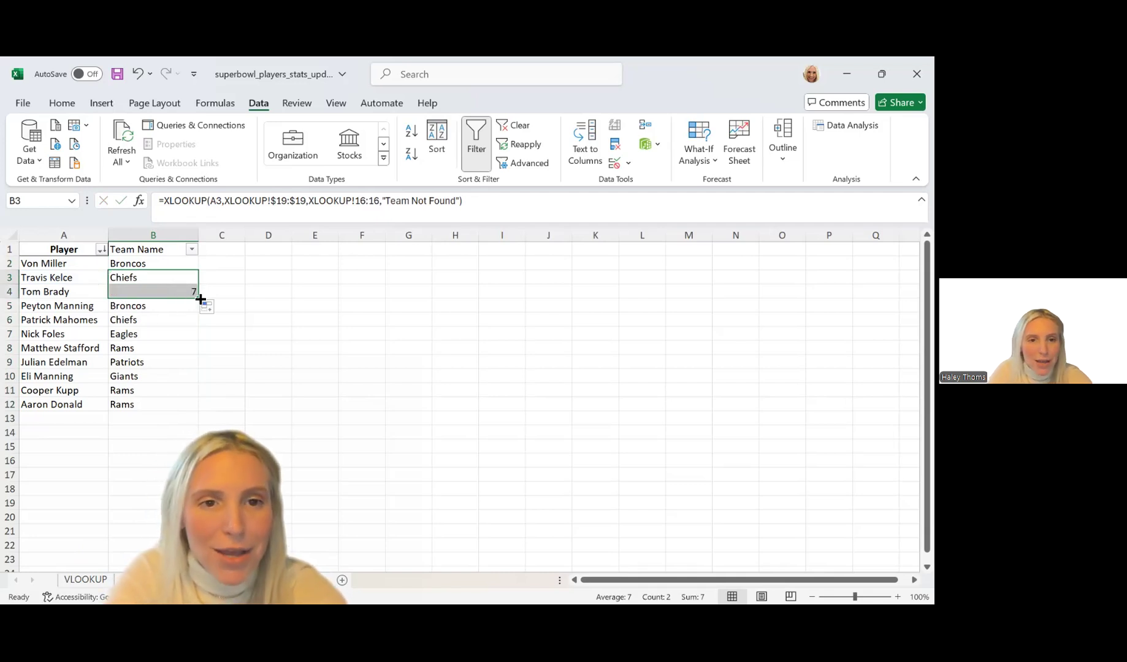
pyautogui.moveTo(201, 299); pyautogui.dragTo(193, 319)
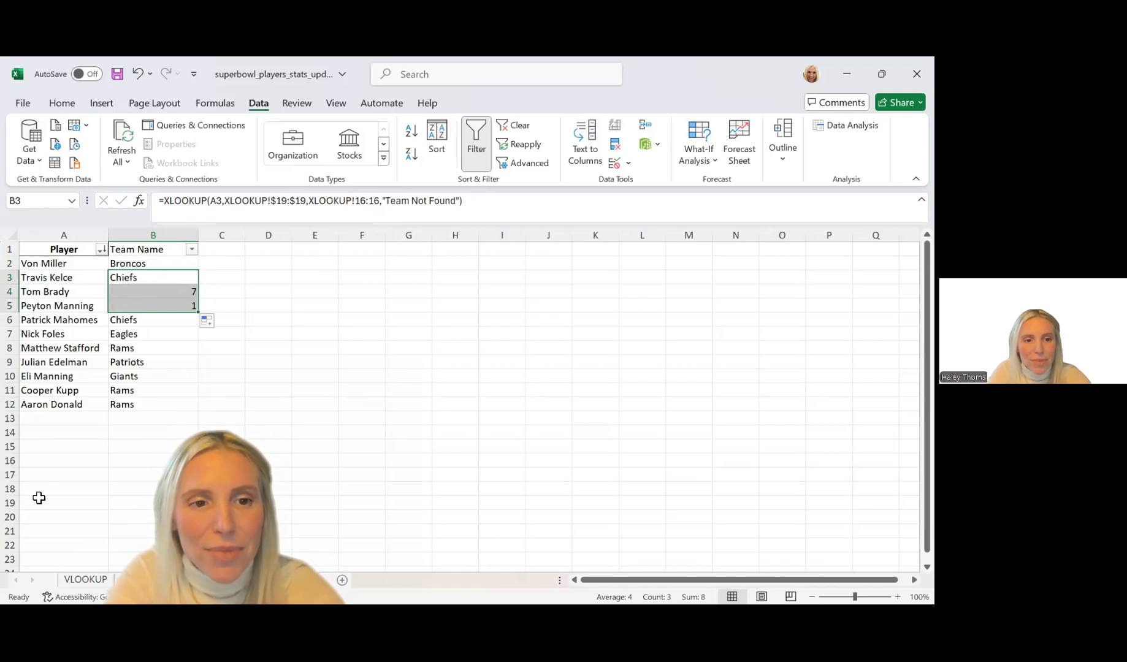
# Step: Check the source rows on the XLOOKUP sheet and refill B2's absolute-reference formula down to B12
pyautogui.click(144, 580)
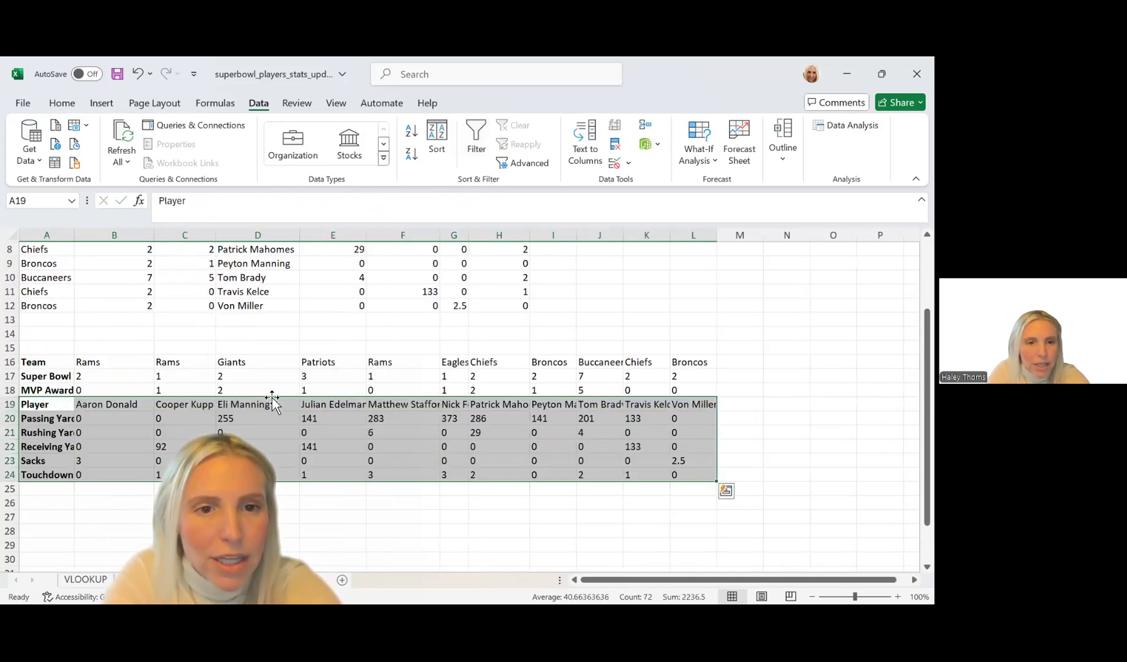
pyautogui.click(161, 265)
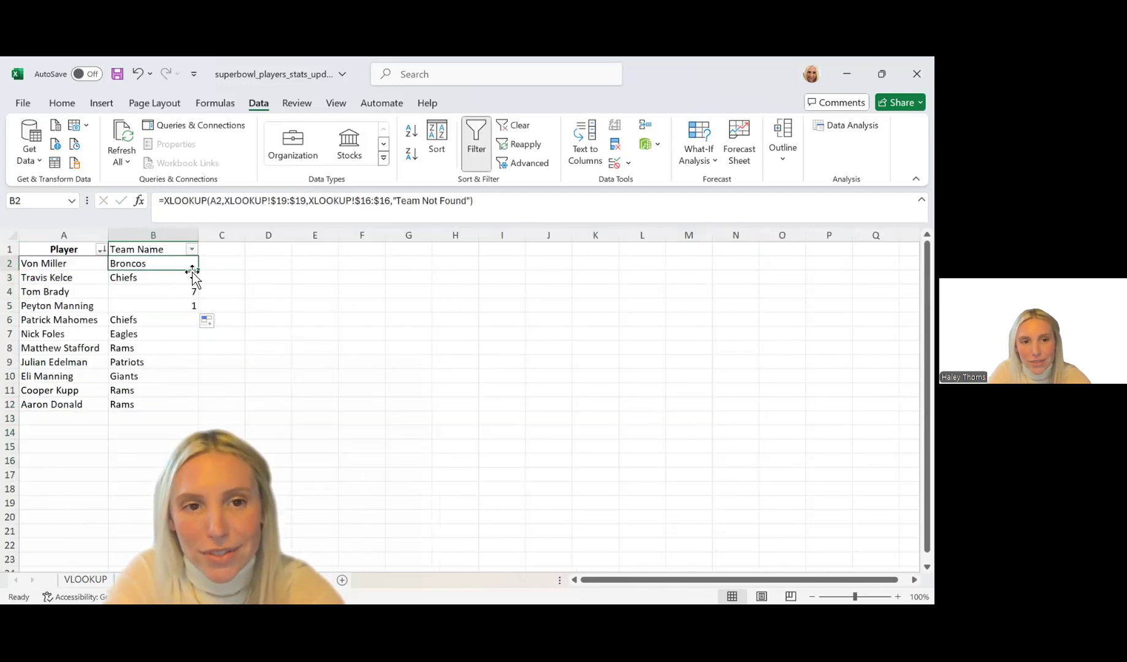
pyautogui.moveTo(197, 270); pyautogui.dragTo(184, 407)
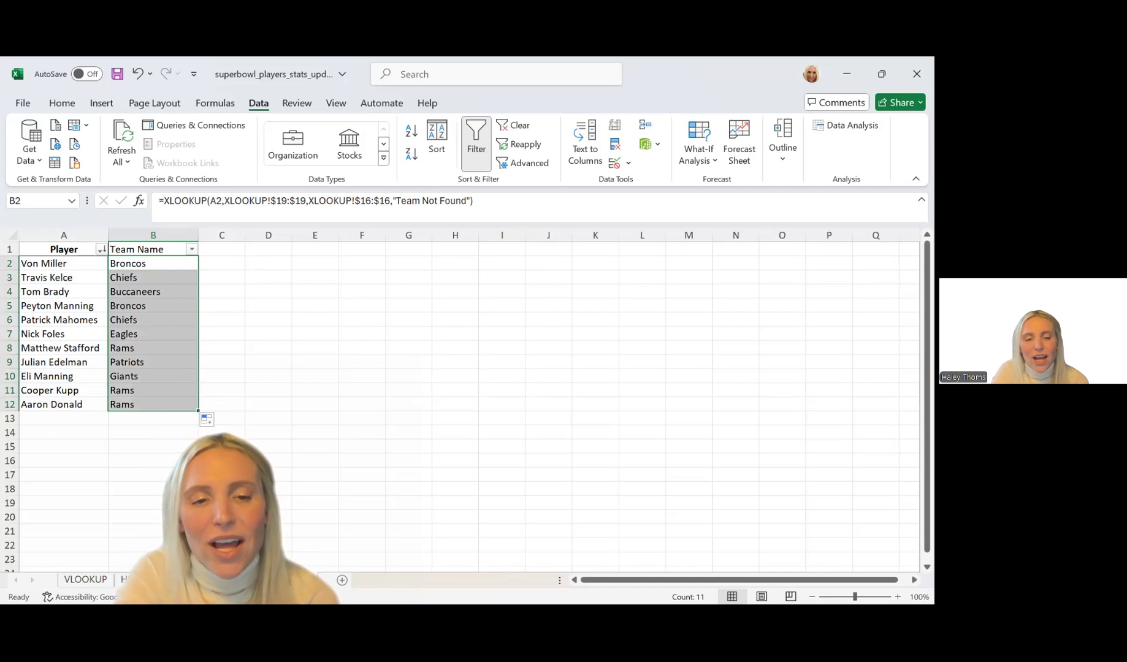
# Step: Go back to the tables on the XLOOKUP sheet to review the upper, column-oriented data
pyautogui.hotkey('ctrl', 'pagedown')
pyautogui.scroll(3, 349, 364)
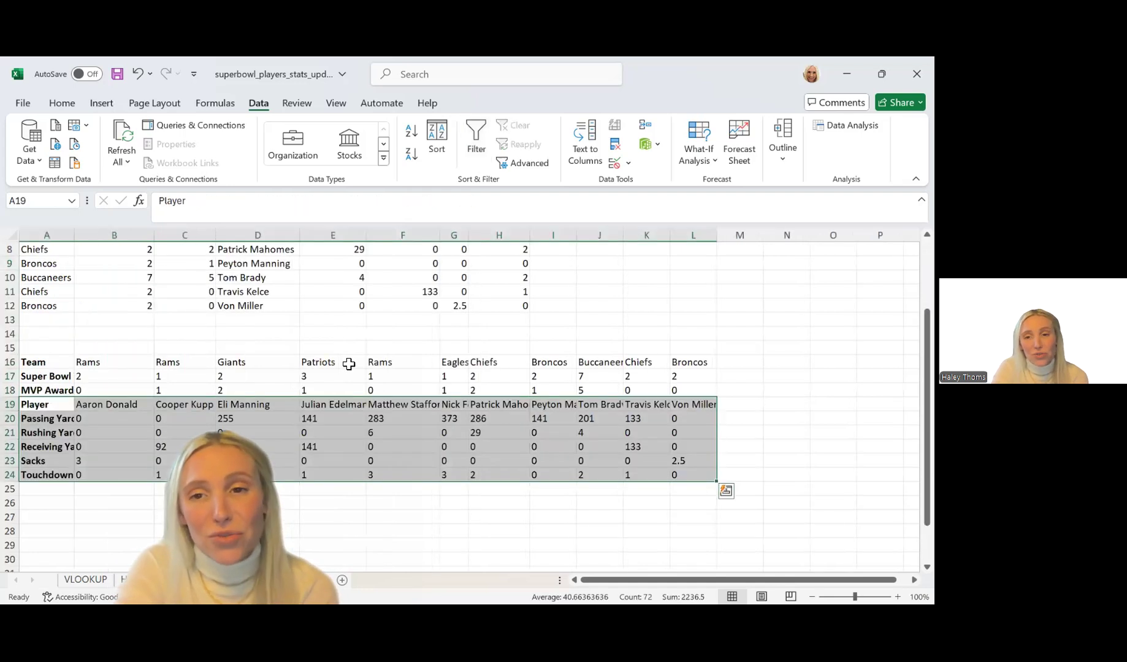